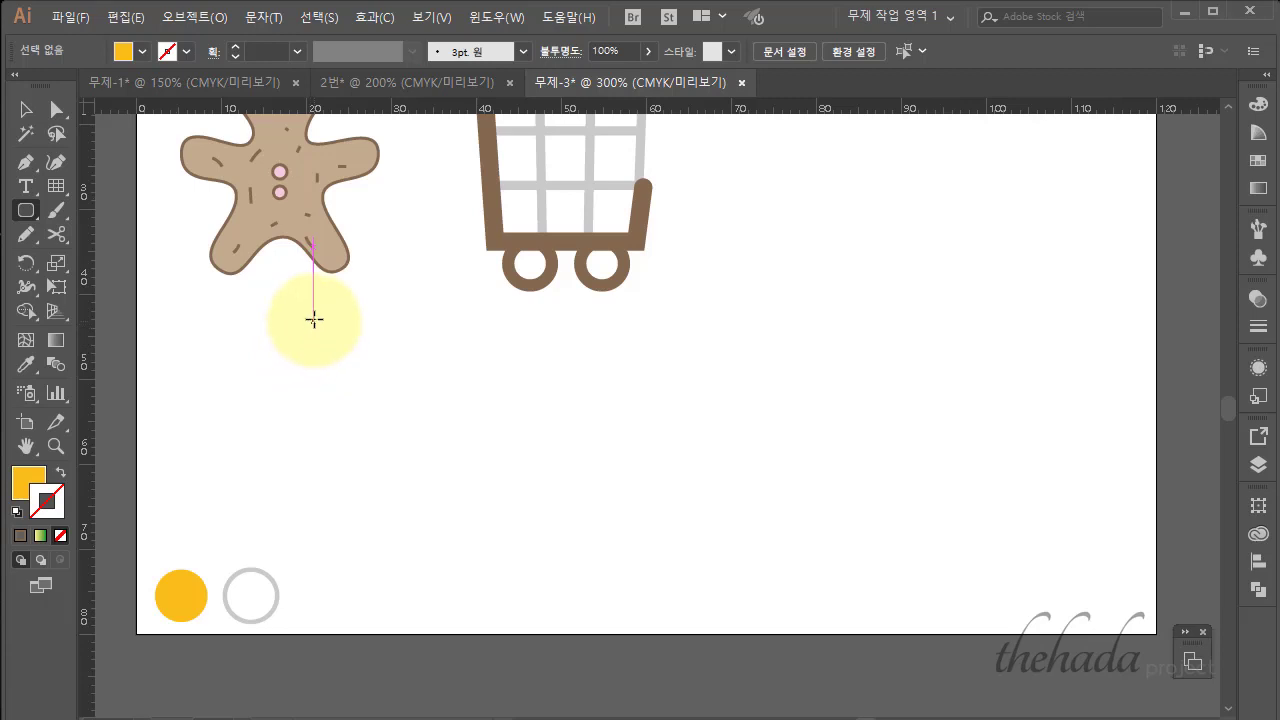
# Draw an orange rounded rectangle about 62 mm wide and 34 mm high below the shopping cart.
pyautogui.moveTo(314, 317); pyautogui.dragTo(842, 607)
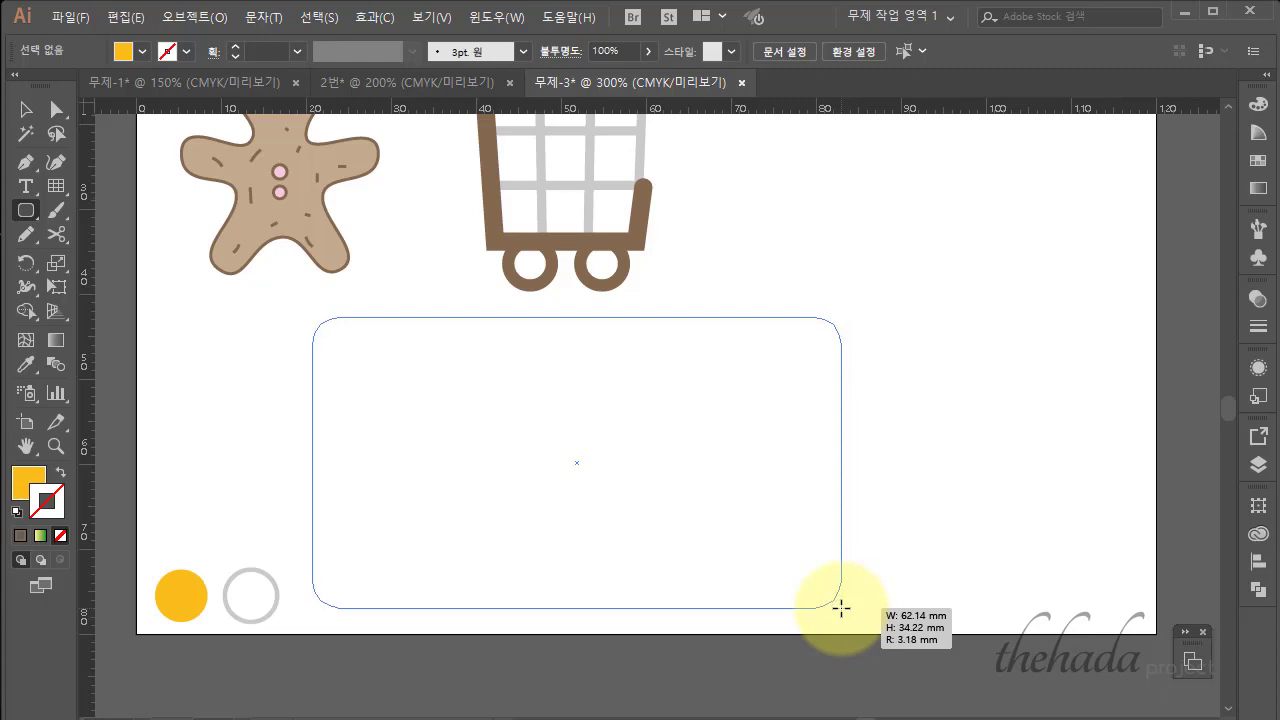
pyautogui.moveTo(841, 607); pyautogui.dragTo(837, 604)
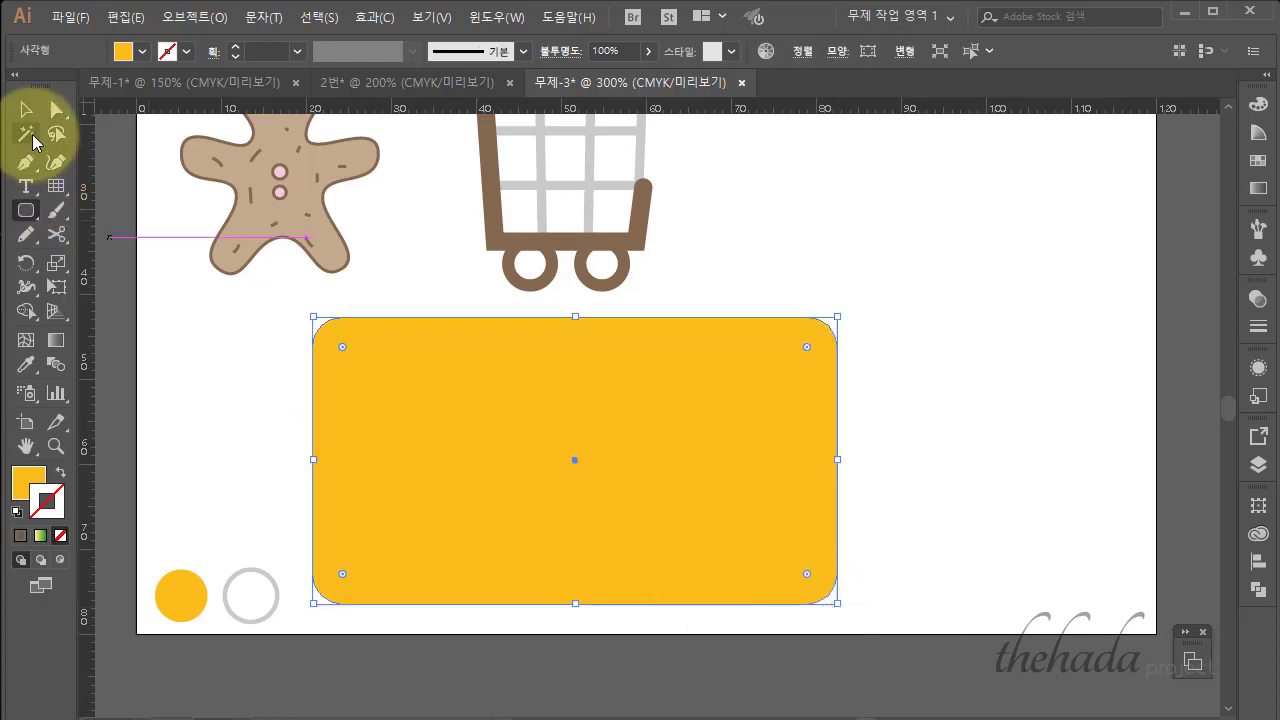
pyautogui.click(26, 109)
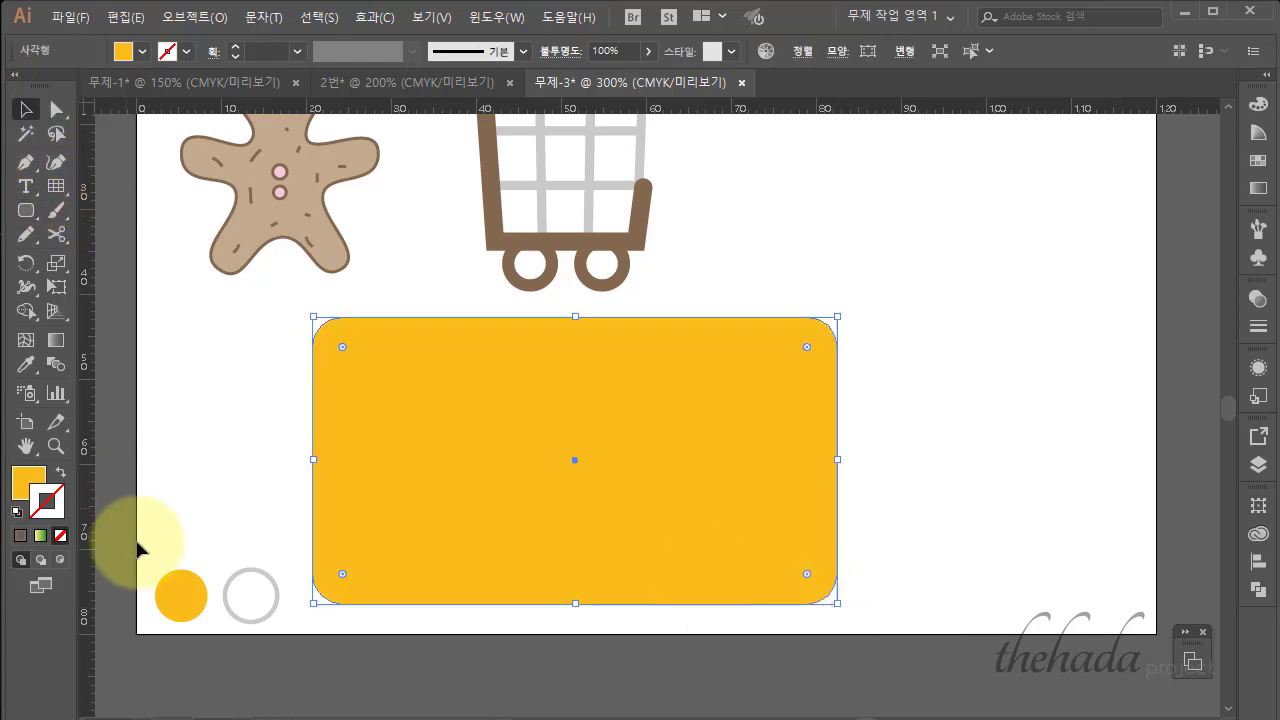
pyautogui.click(942, 515)
pyautogui.click(768, 500)
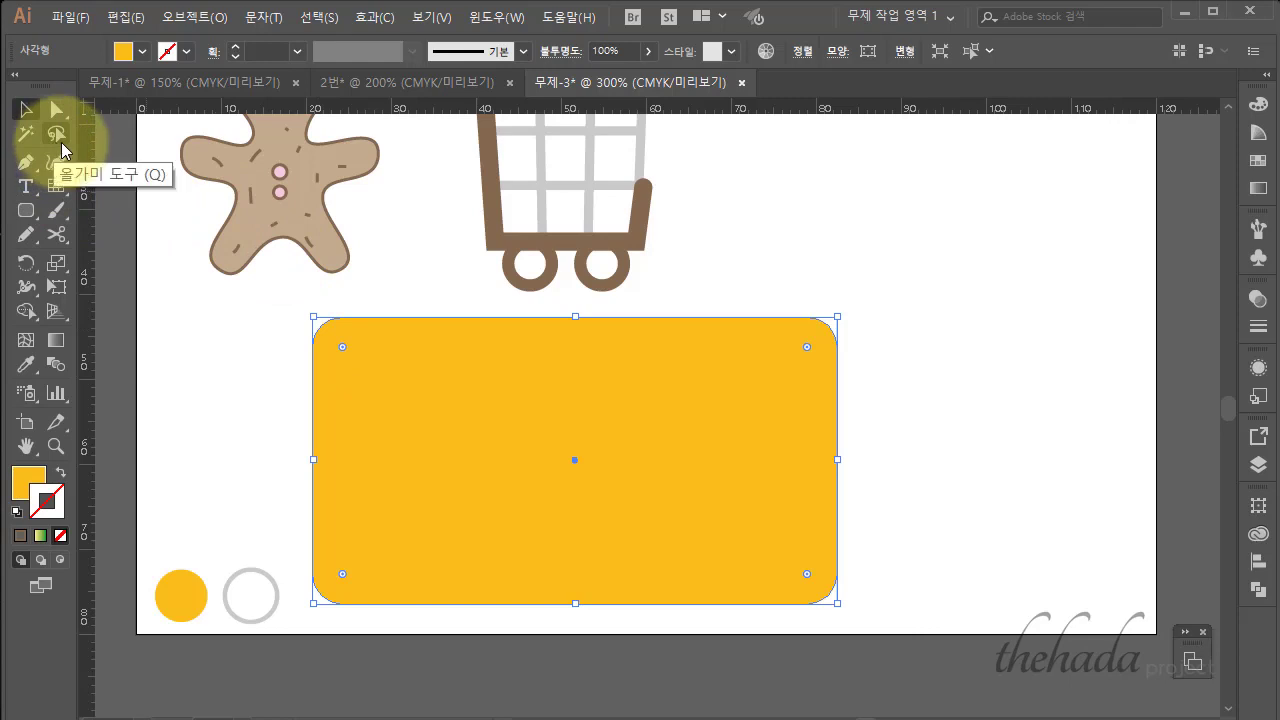
# Draw a circle about 3.8 mm wide inside the rectangle's upper-left corner and fill it with white.
pyautogui.click(26, 210)
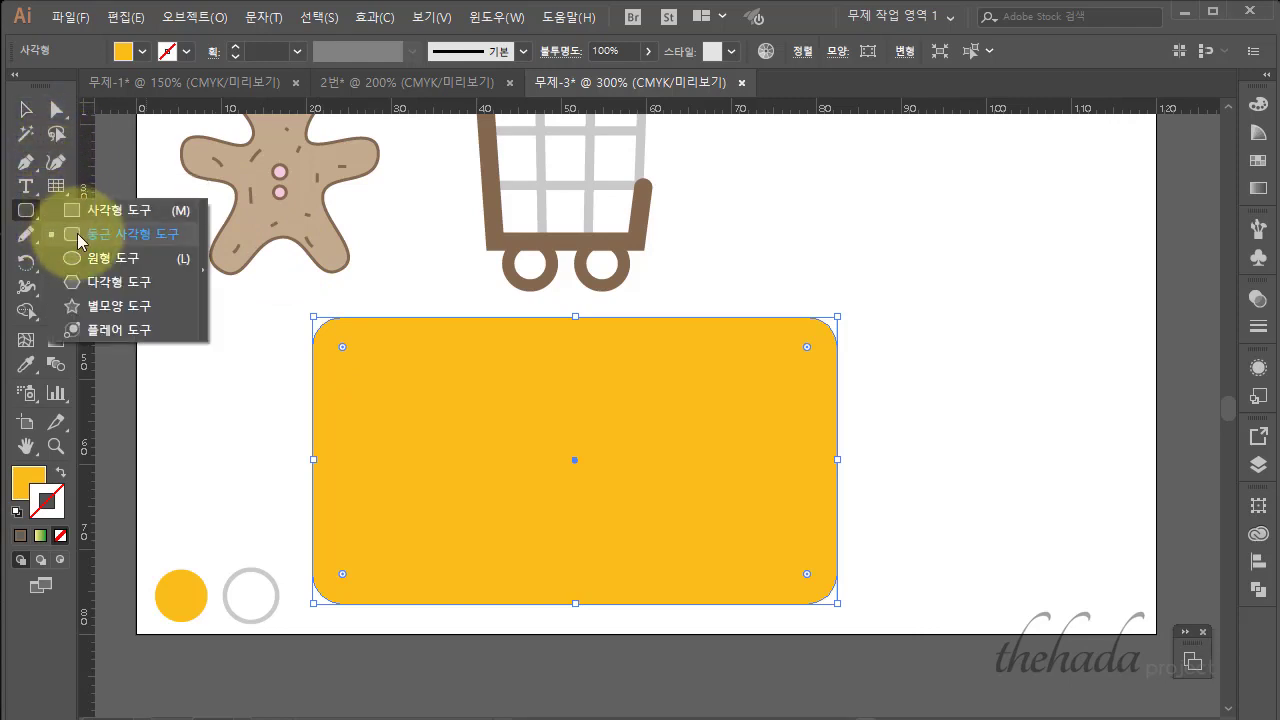
pyautogui.click(100, 258)
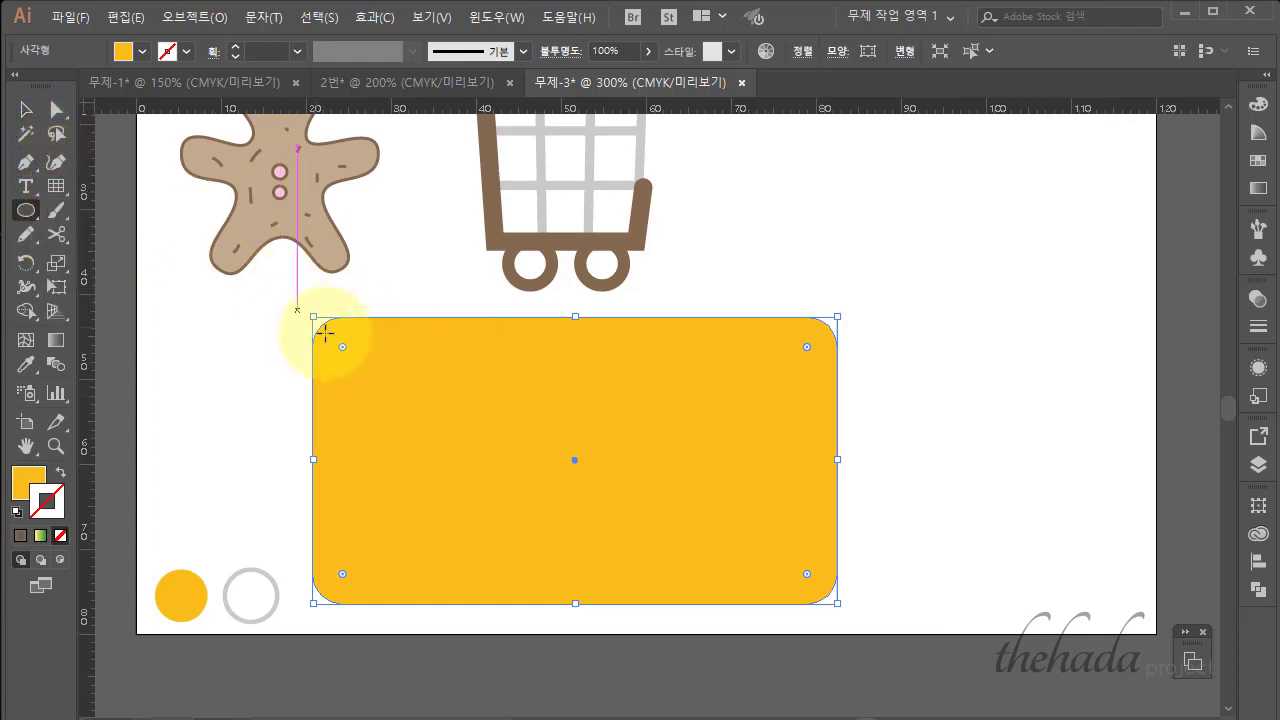
pyautogui.moveTo(346, 333); pyautogui.dragTo(378, 366)
pyautogui.doubleClick(40, 483)
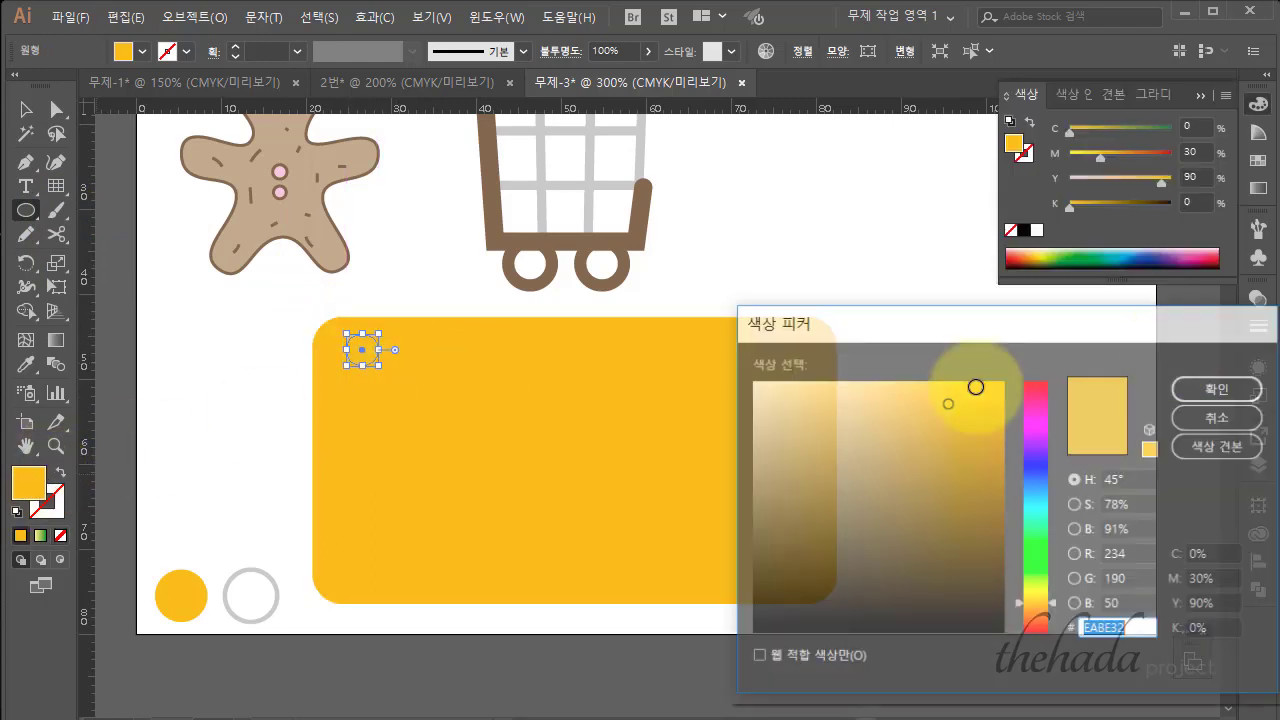
pyautogui.moveTo(960, 400); pyautogui.dragTo(729, 357)
pyautogui.click(1220, 388)
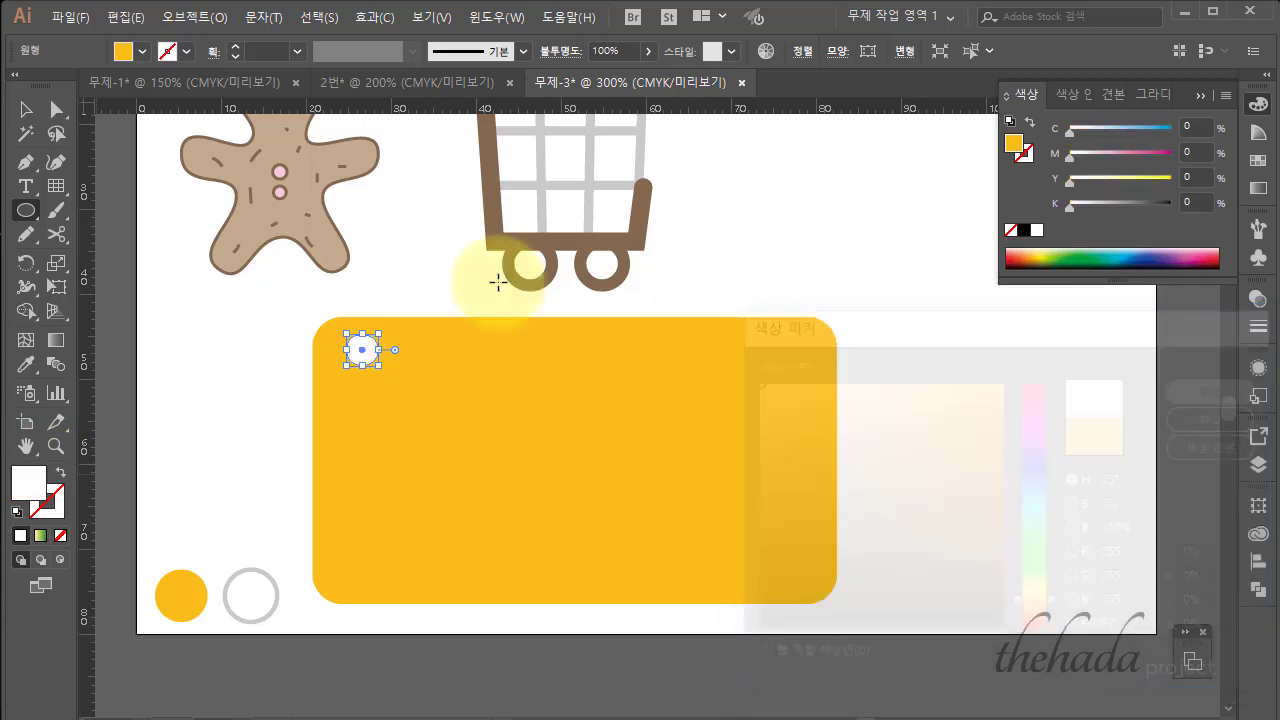
pyautogui.click(25, 109)
pyautogui.click(936, 371)
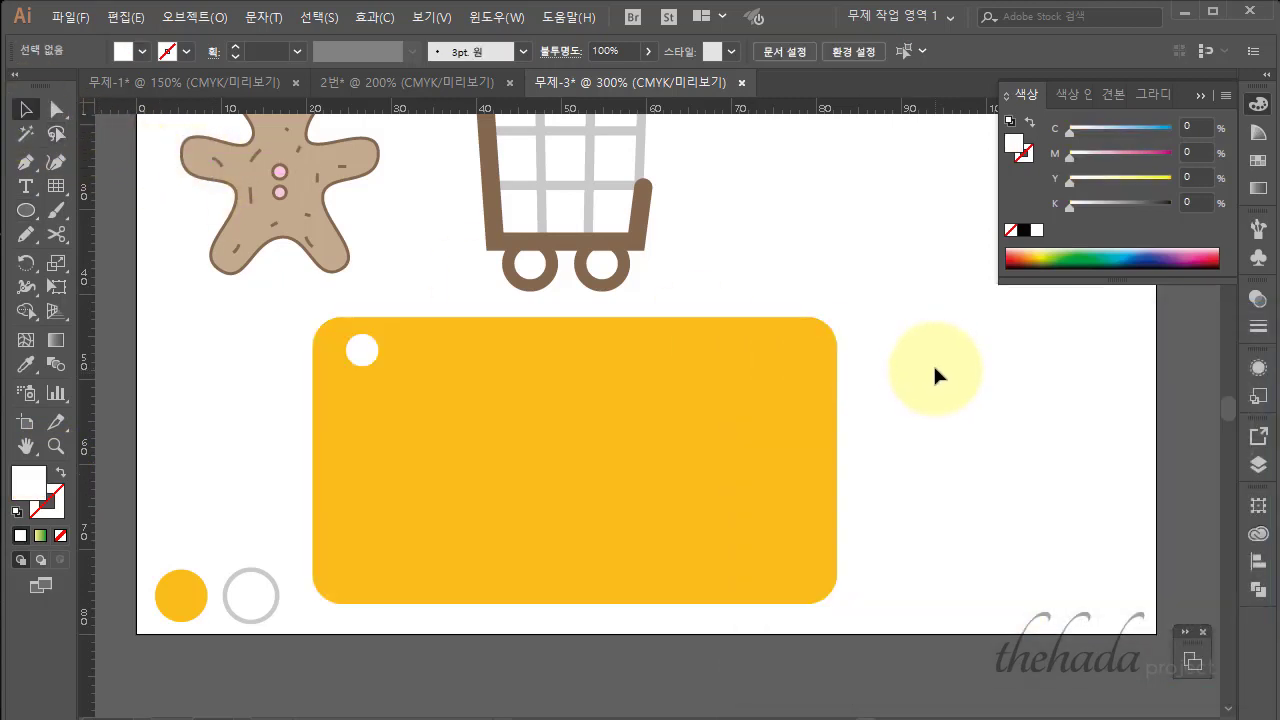
# Copy the white circle straight across to the rectangle's upper-right corner and shift both circles slightly down.
pyautogui.moveTo(363, 349); pyautogui.dragTo(766, 370)
pyautogui.click(990, 486)
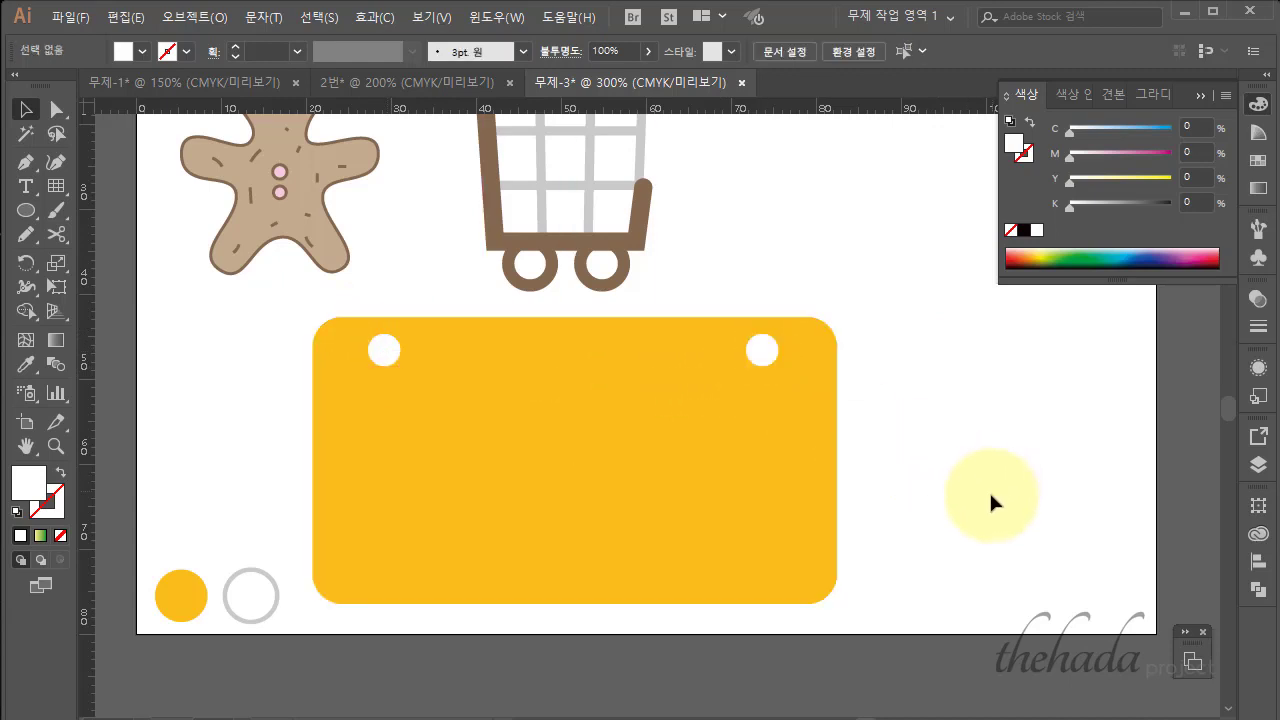
pyautogui.click(772, 362)
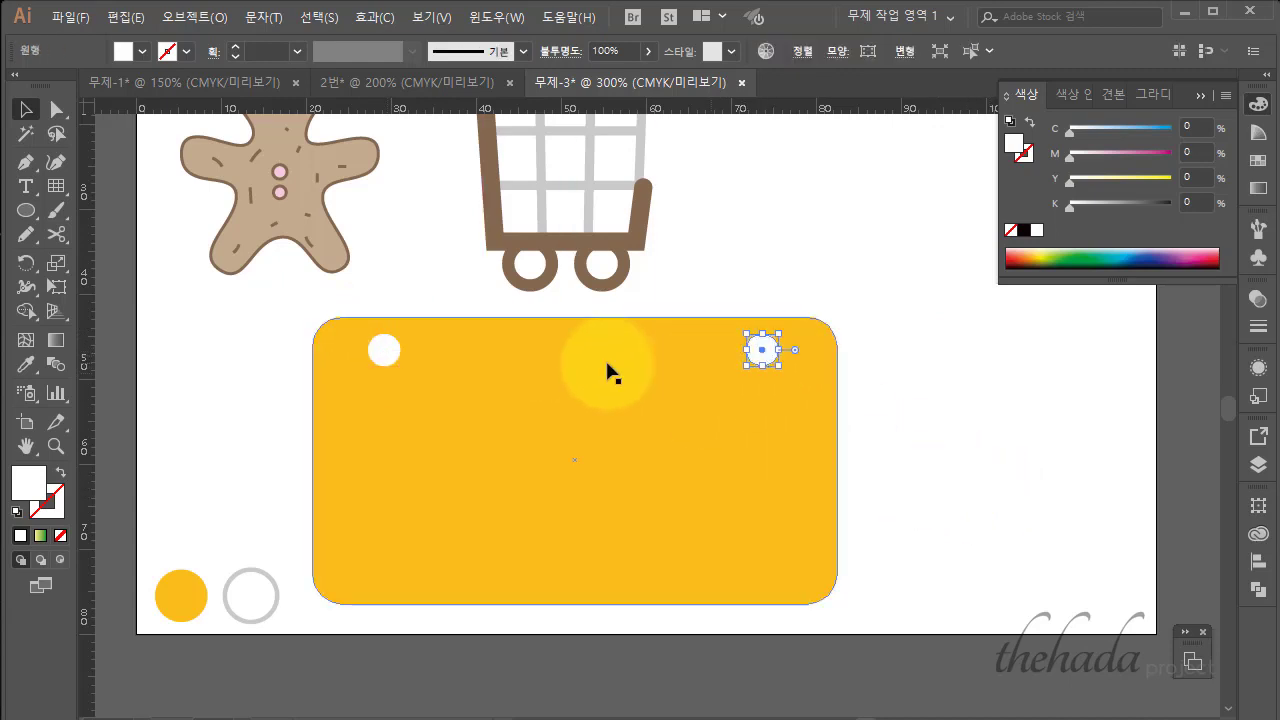
pyautogui.keyDown('shift'); pyautogui.click(398, 348); pyautogui.keyUp('shift')
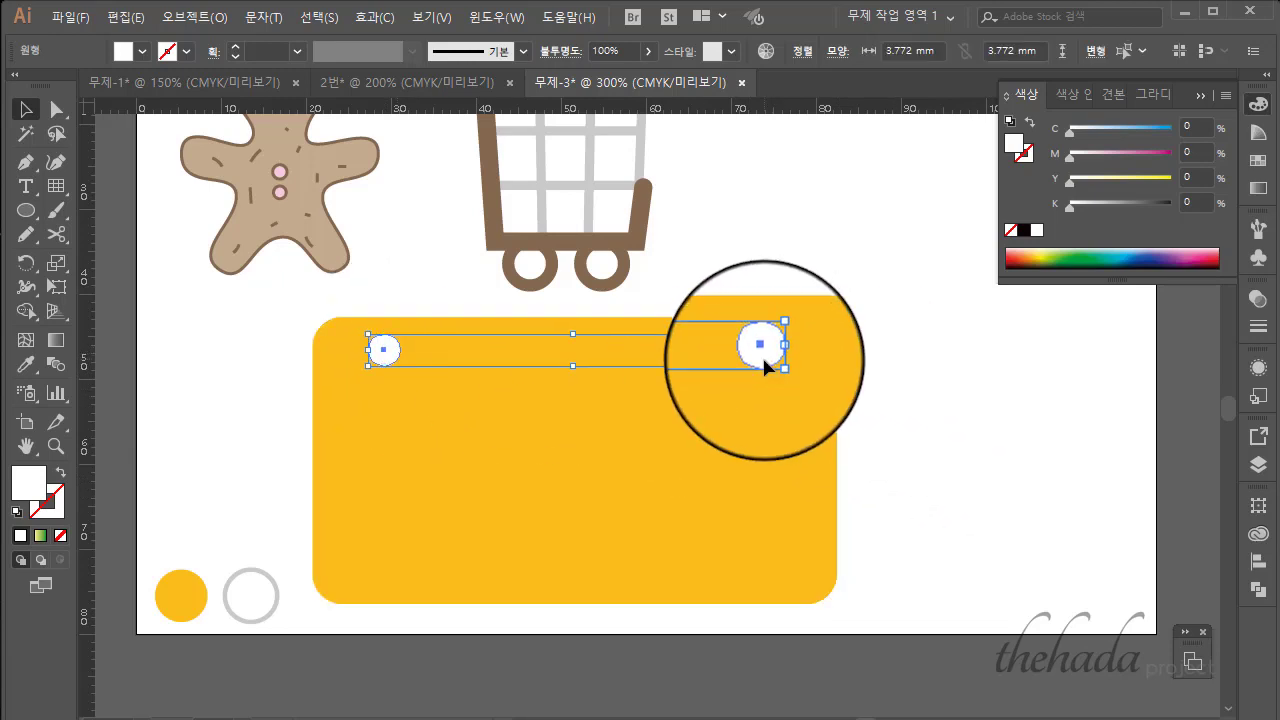
pyautogui.moveTo(777, 369); pyautogui.dragTo(783, 376)
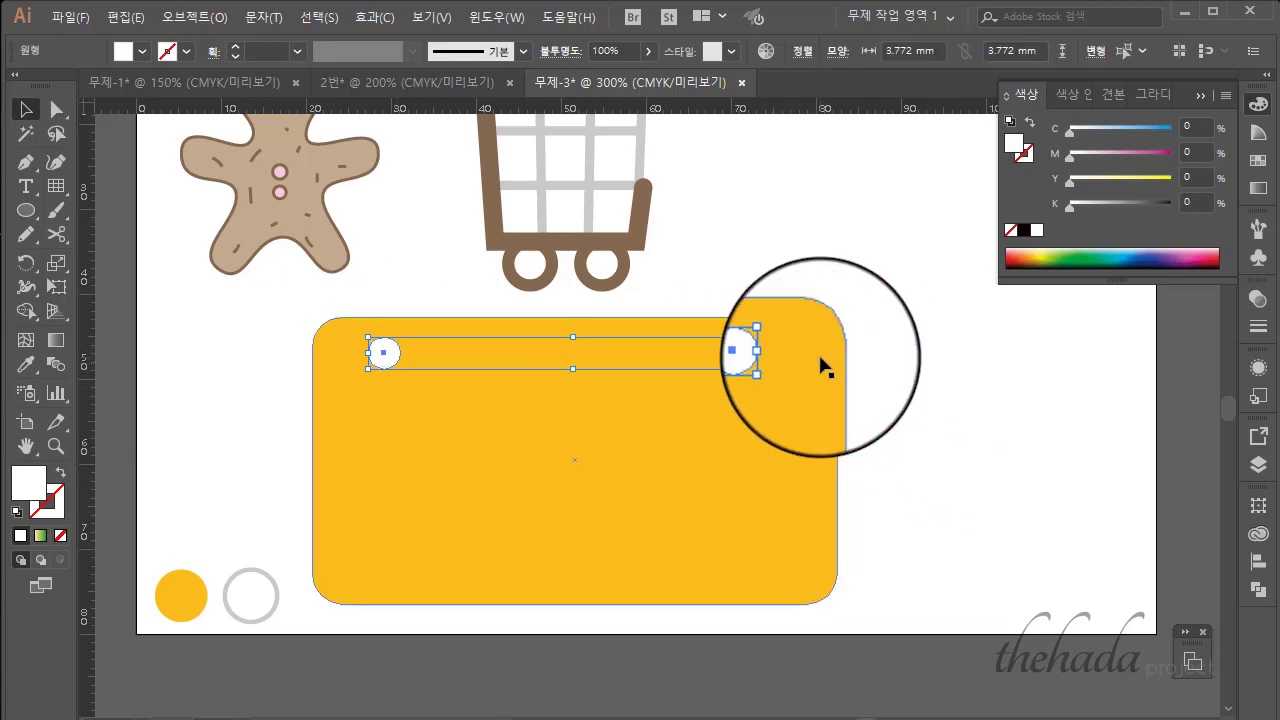
pyautogui.click(889, 366)
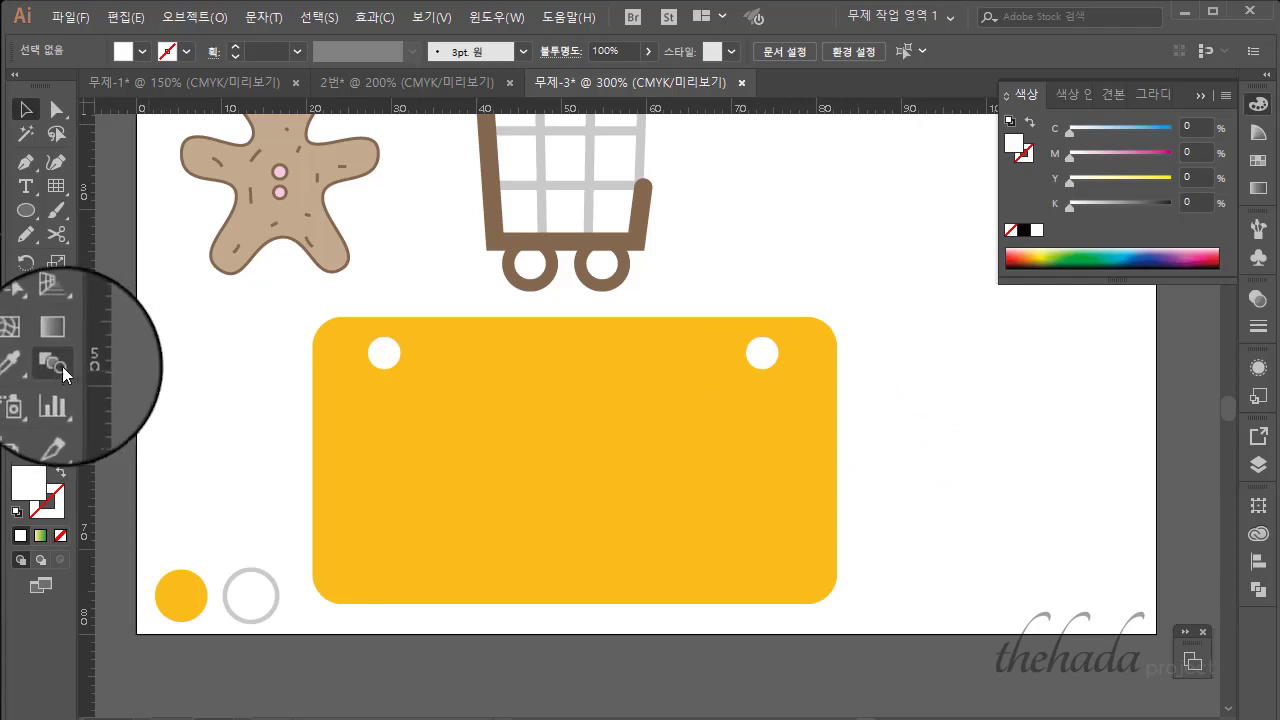
# Blend the two white circles into a row along the rectangle's upper edge, using 5 specified steps.
pyautogui.click(58, 366)
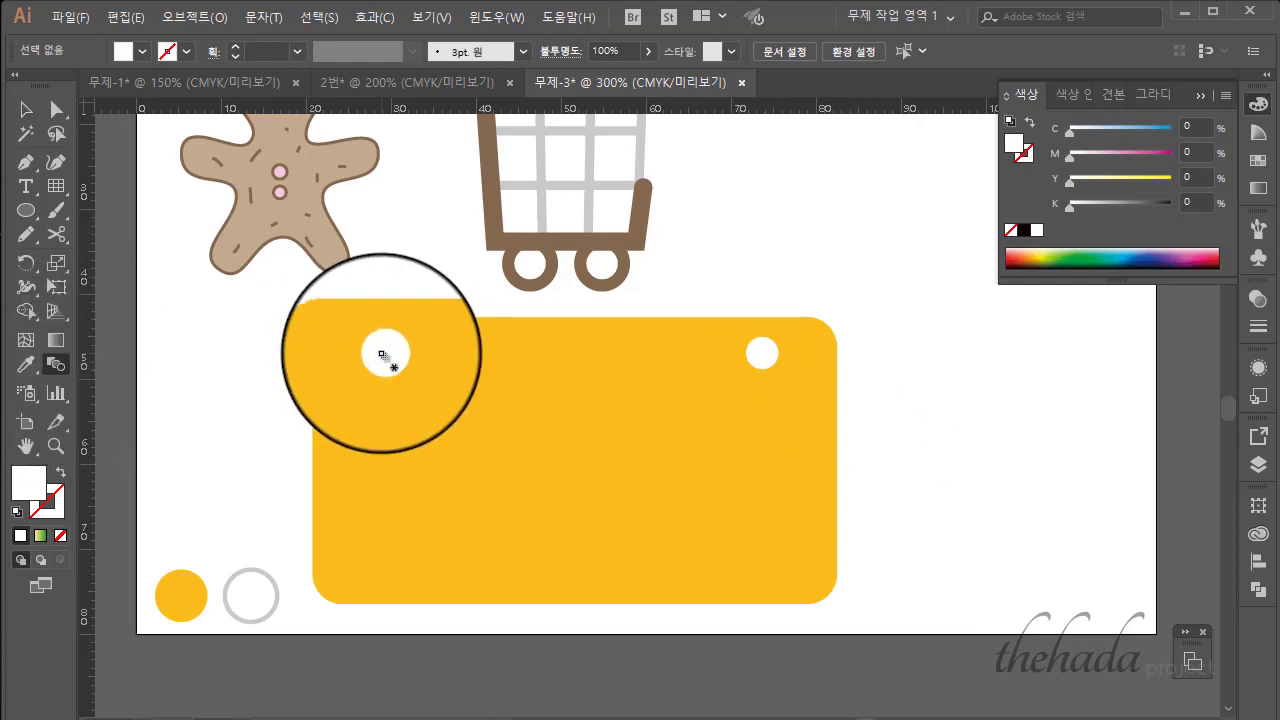
pyautogui.click(767, 356)
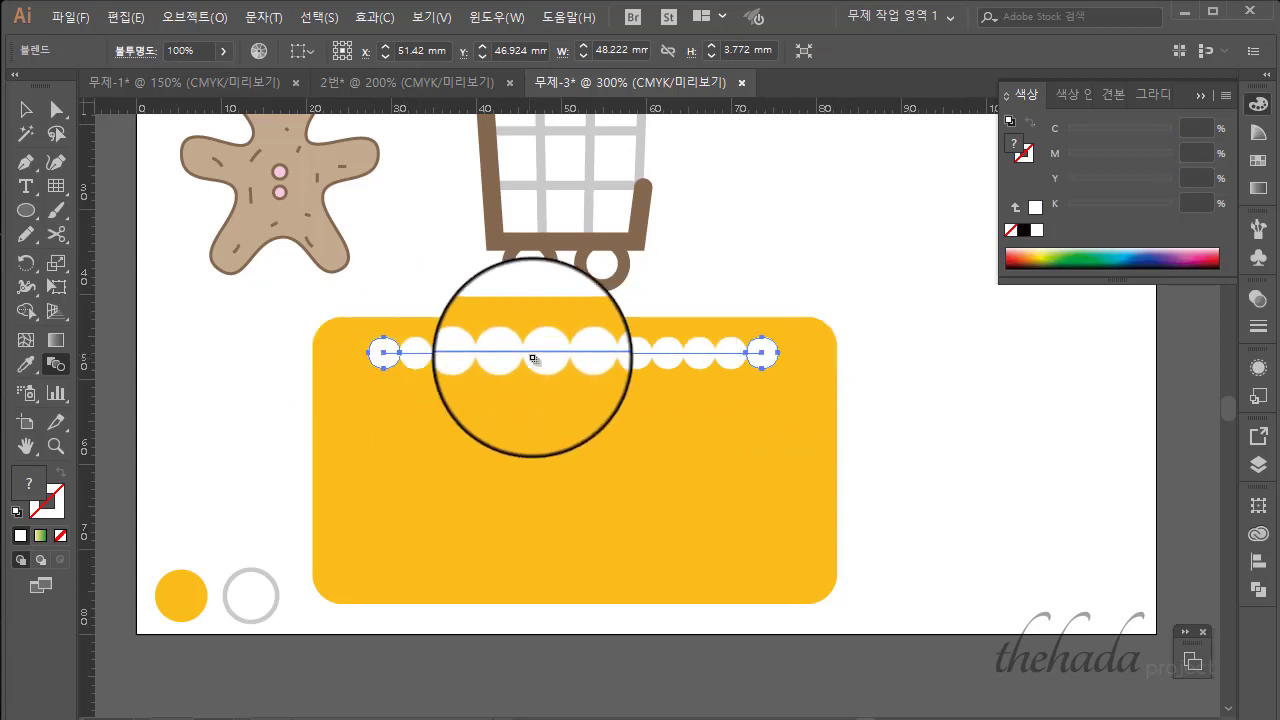
pyautogui.doubleClick(57, 365)
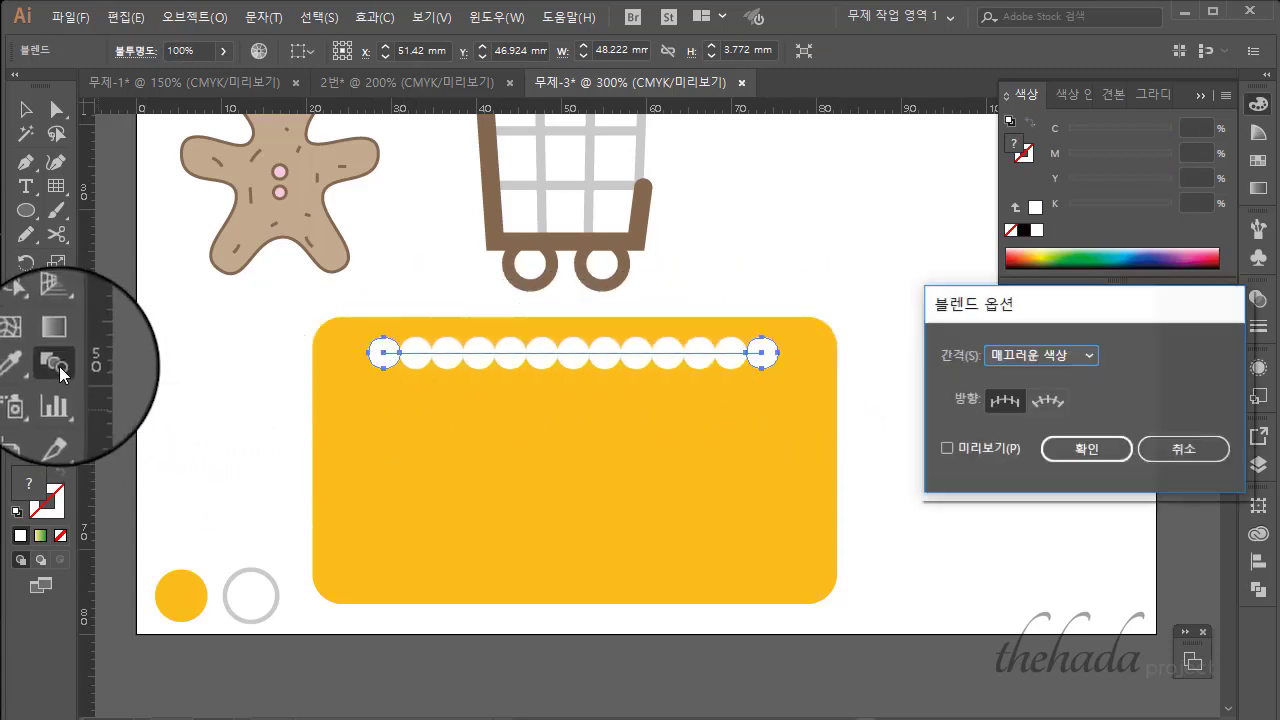
pyautogui.click(1039, 352)
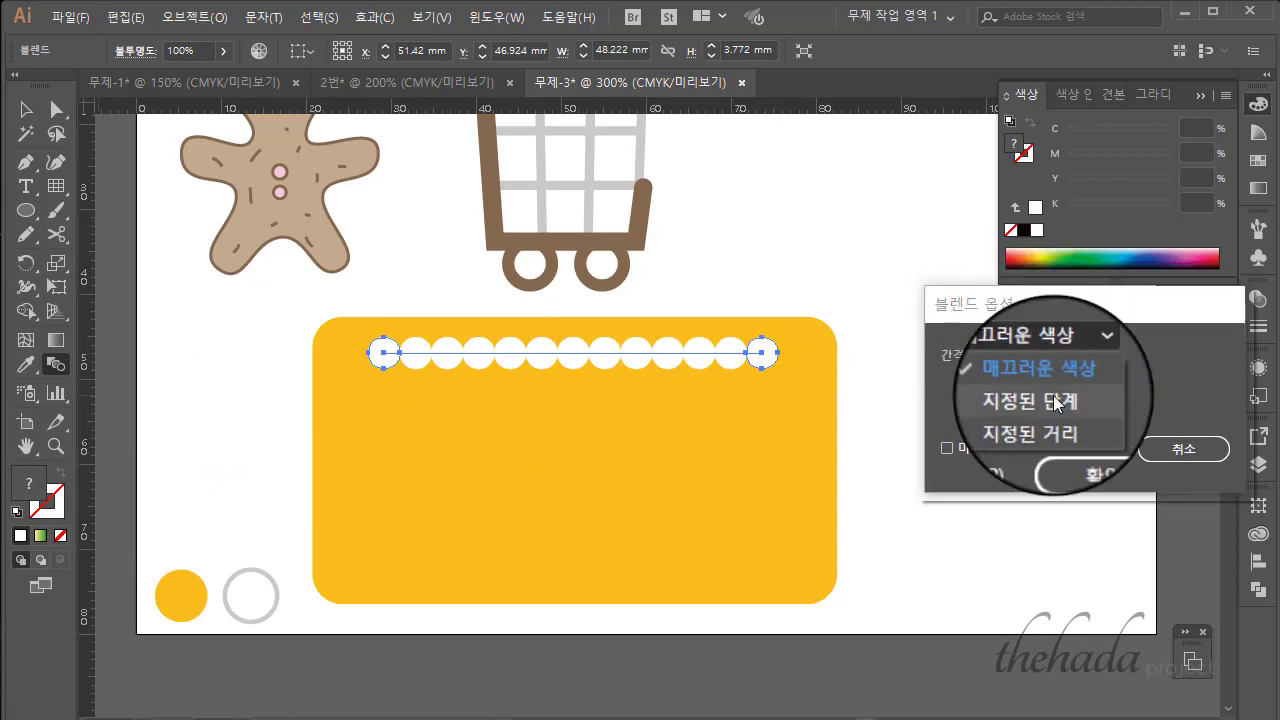
pyautogui.click(1052, 396)
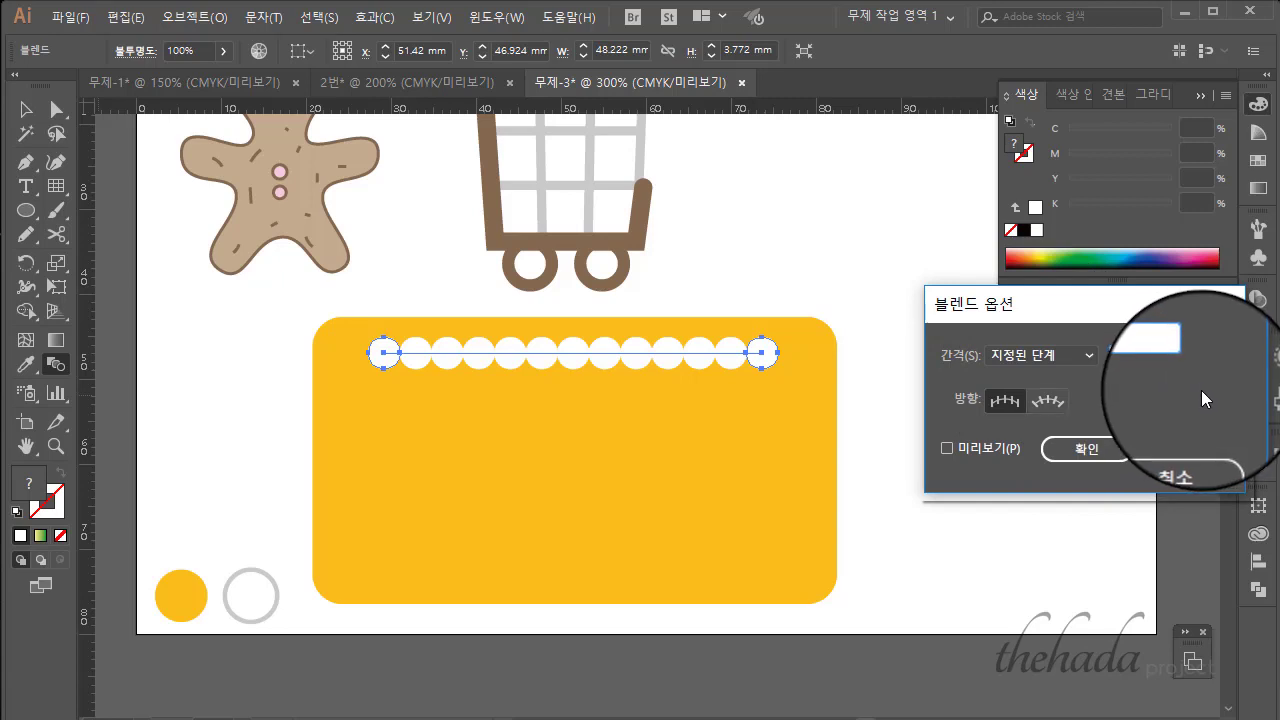
pyautogui.moveTo(1184, 348); pyautogui.dragTo(1099, 355)
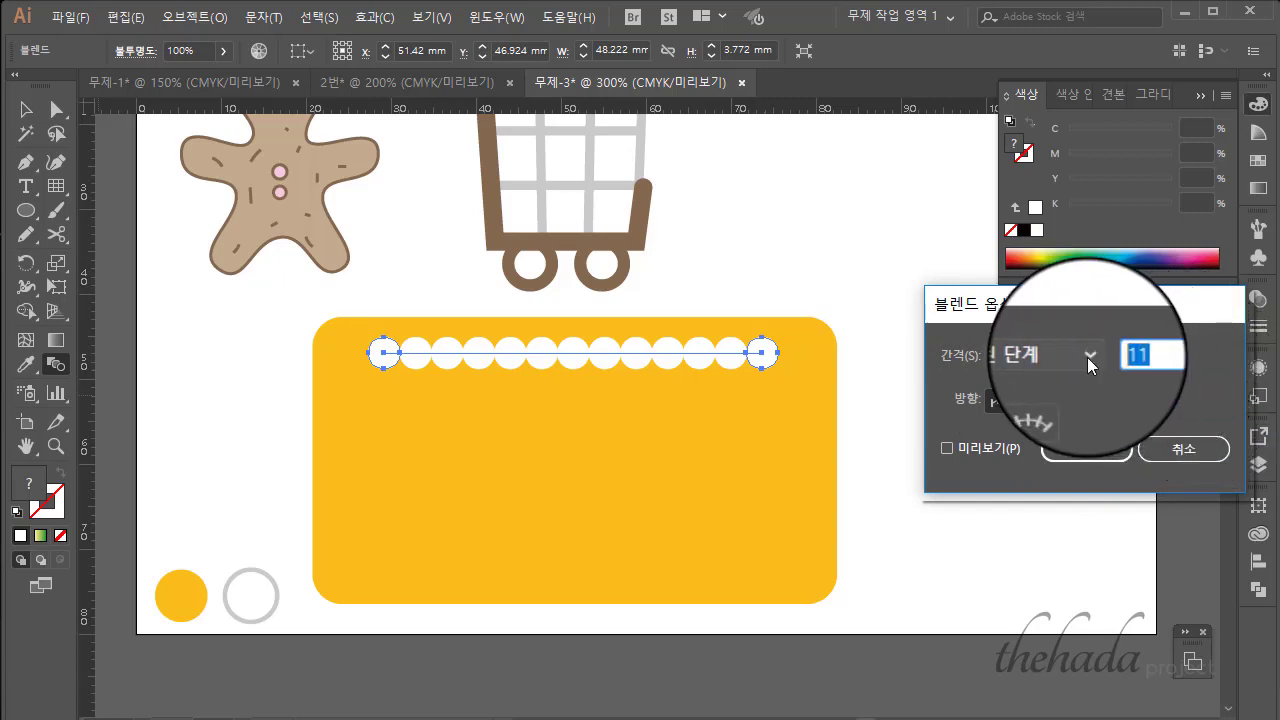
pyautogui.write('5')
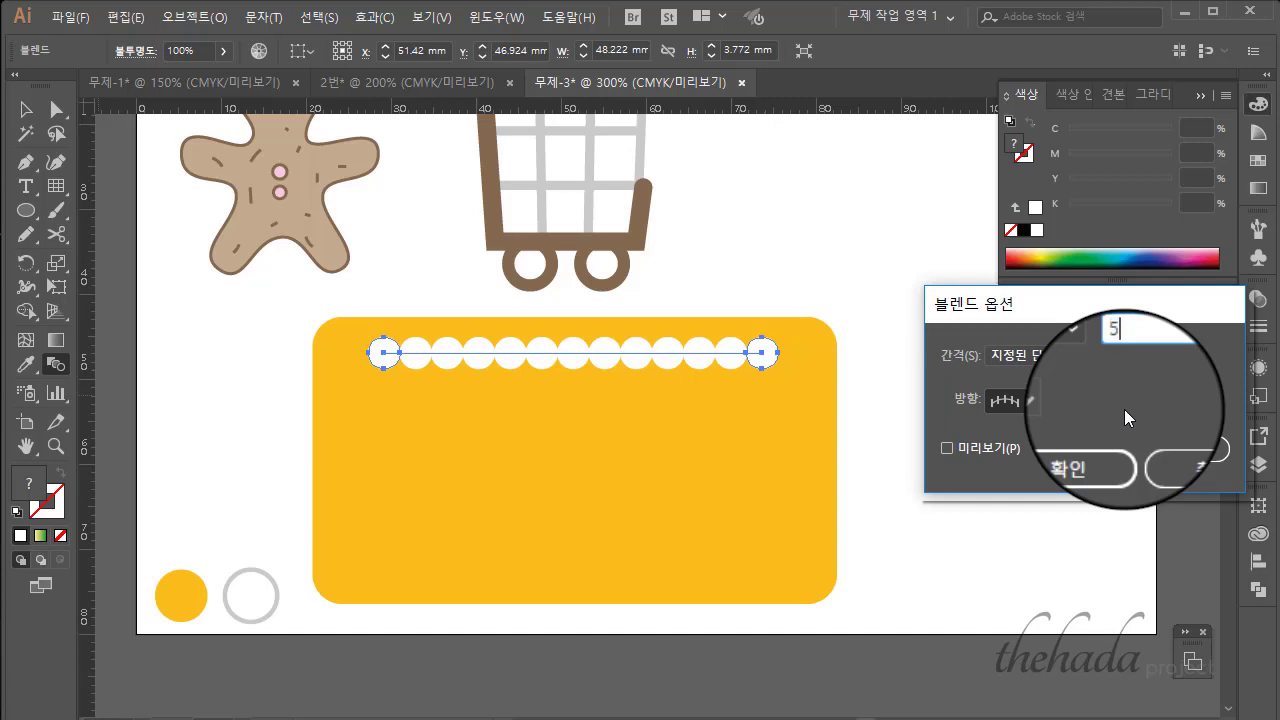
pyautogui.click(987, 447)
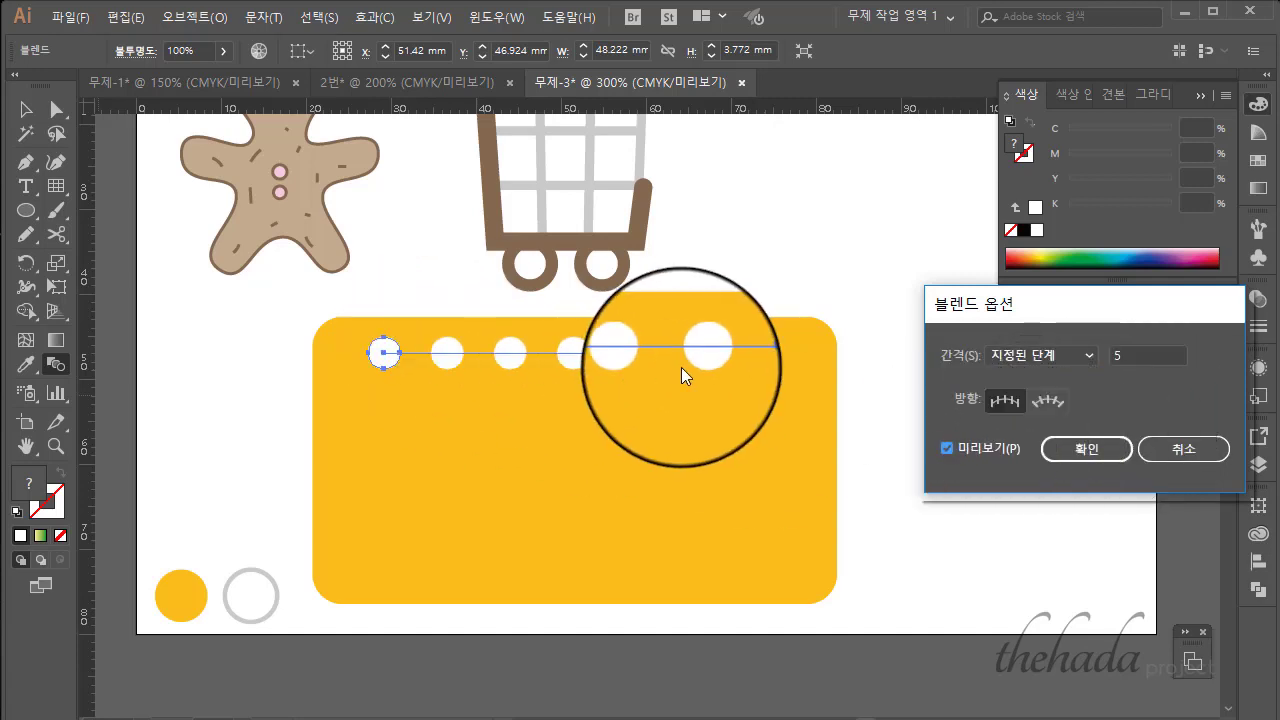
pyautogui.click(1050, 452)
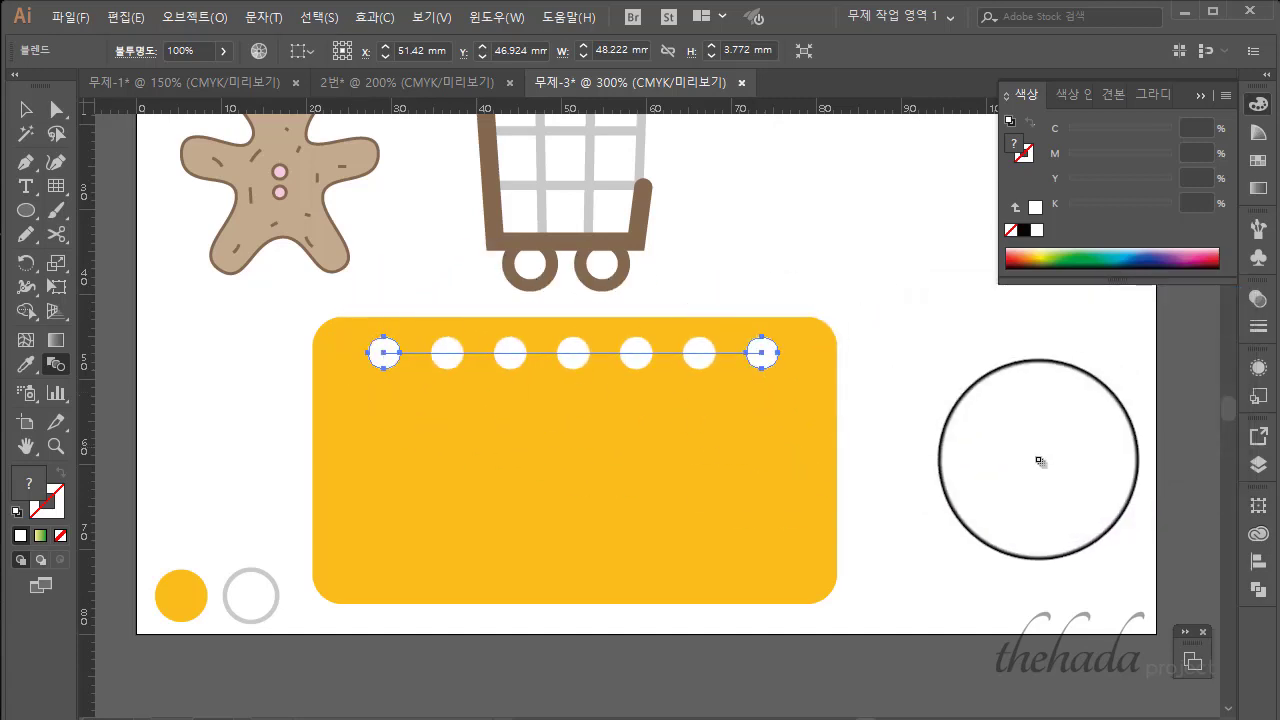
pyautogui.click(26, 109)
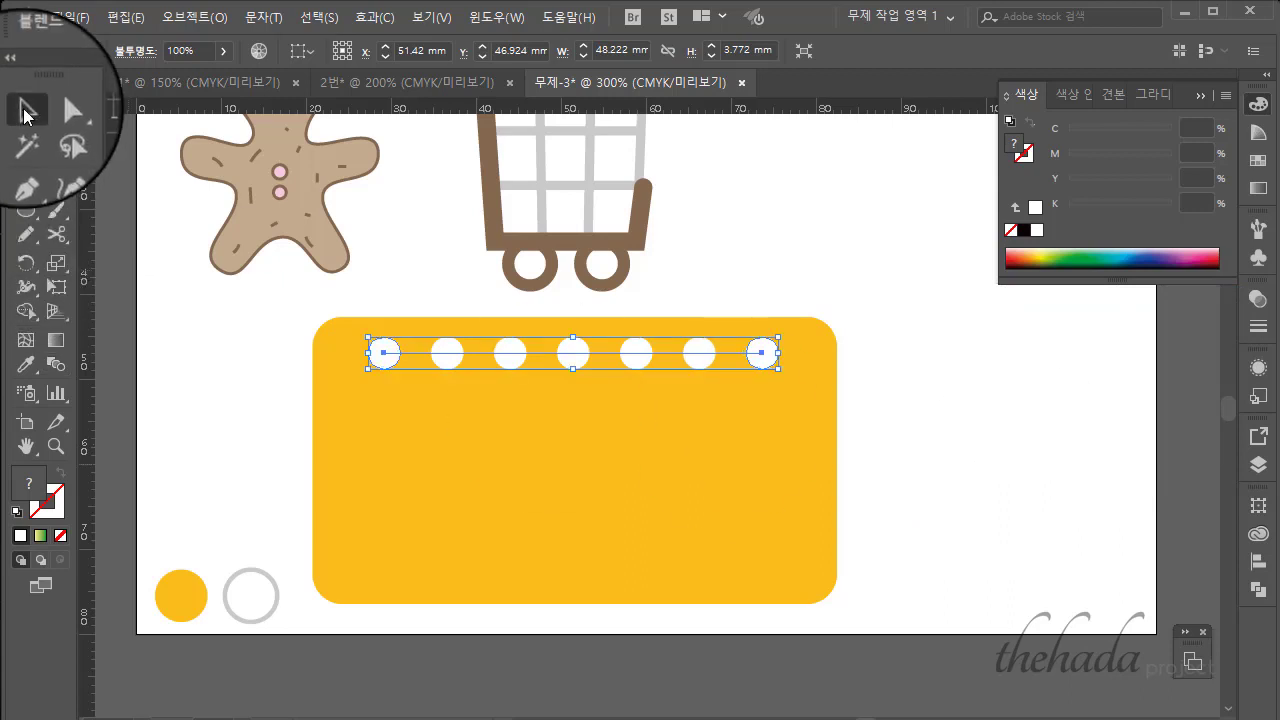
pyautogui.click(896, 365)
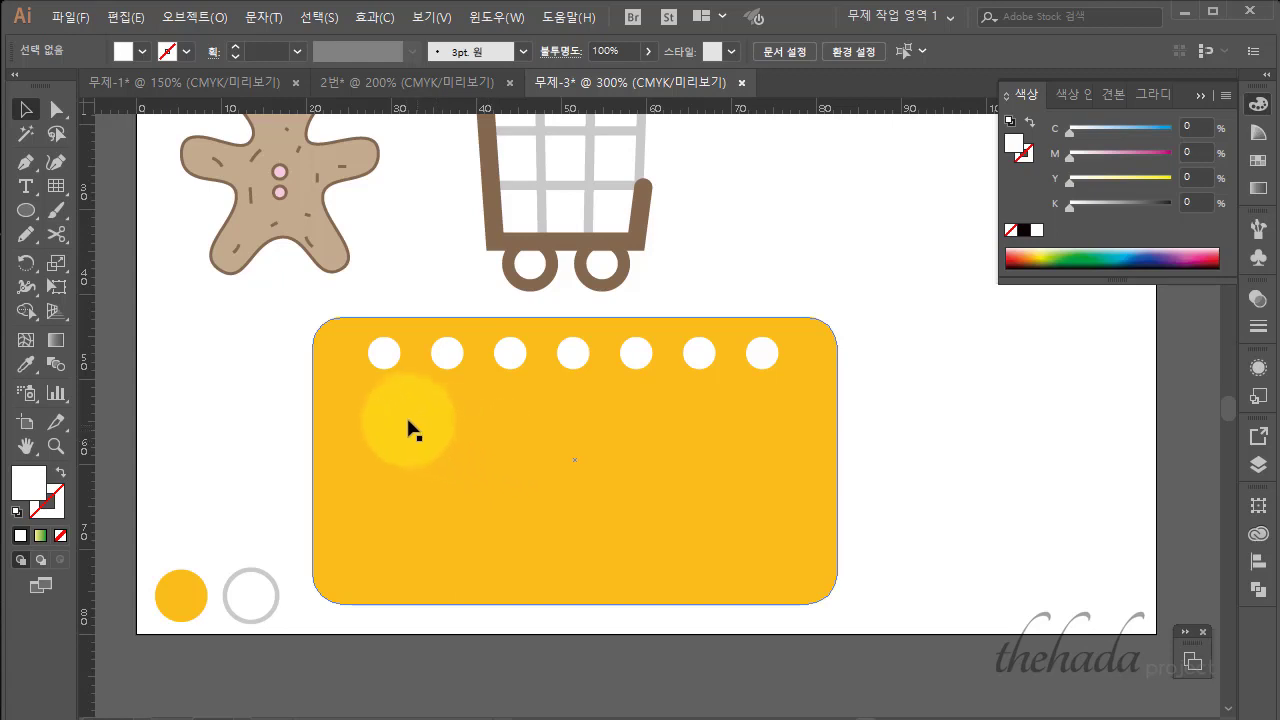
# Expand the circle blend into separate shapes with the object and fill options on.
pyautogui.click(386, 357)
pyautogui.click(195, 17)
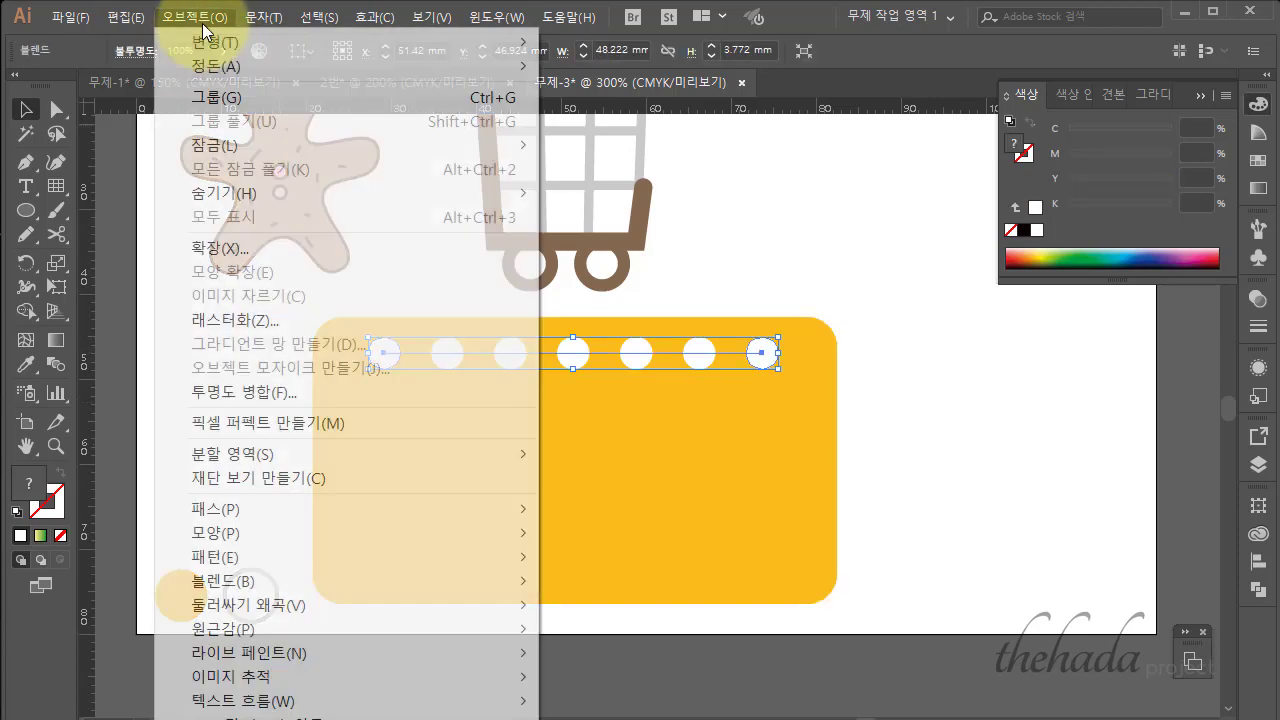
pyautogui.click(265, 257)
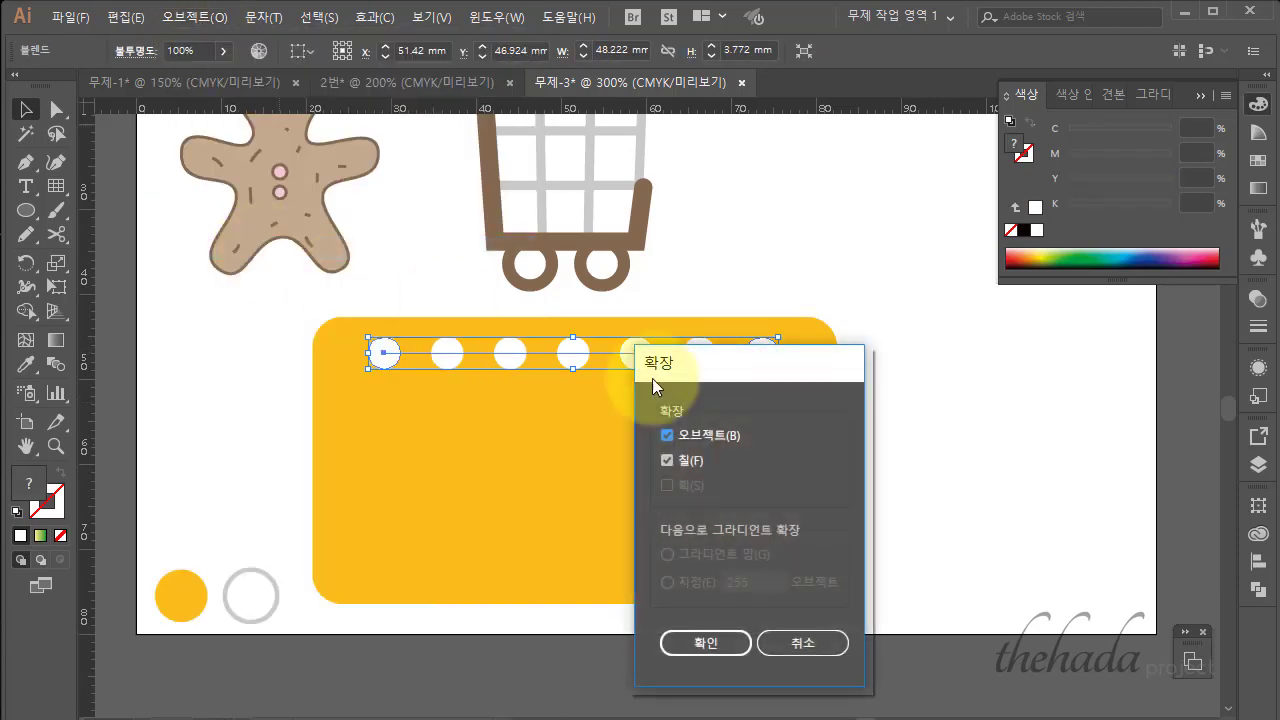
pyautogui.click(729, 648)
pyautogui.click(928, 556)
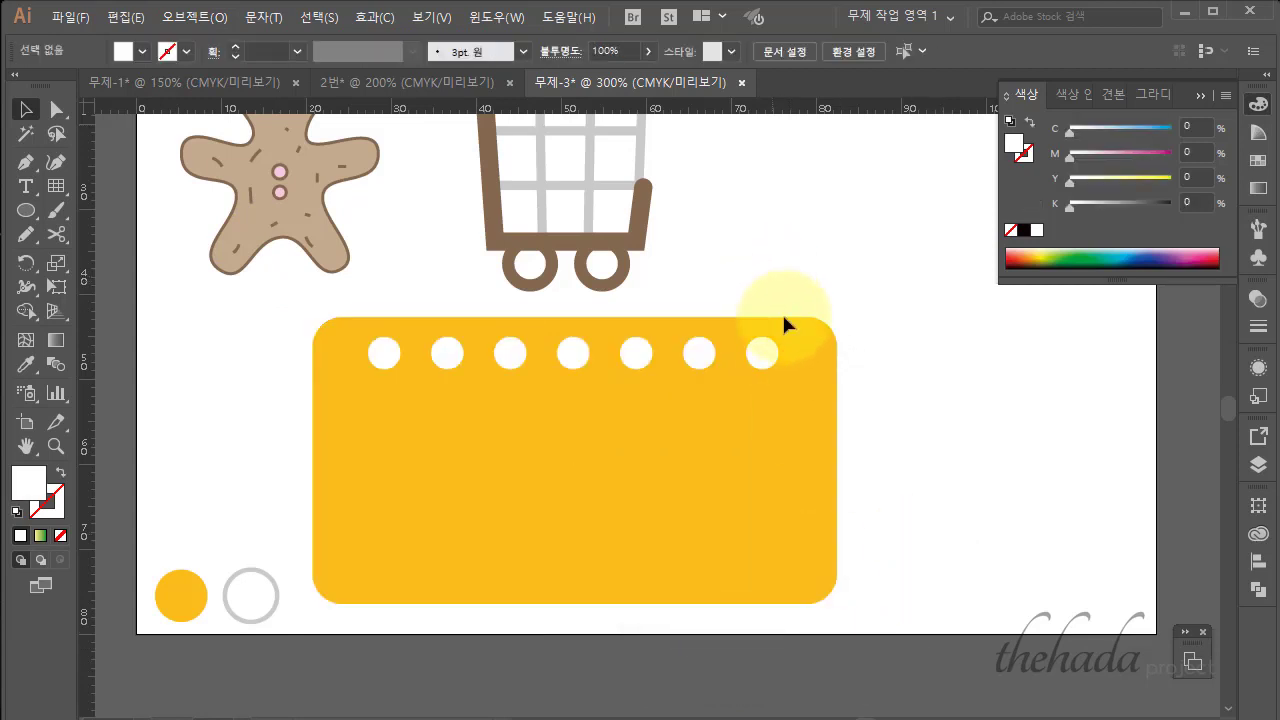
# Divide the orange rectangle with the row of circles using Pathfinder and ungroup the resulting pieces.
pyautogui.moveTo(777, 312); pyautogui.dragTo(920, 503)
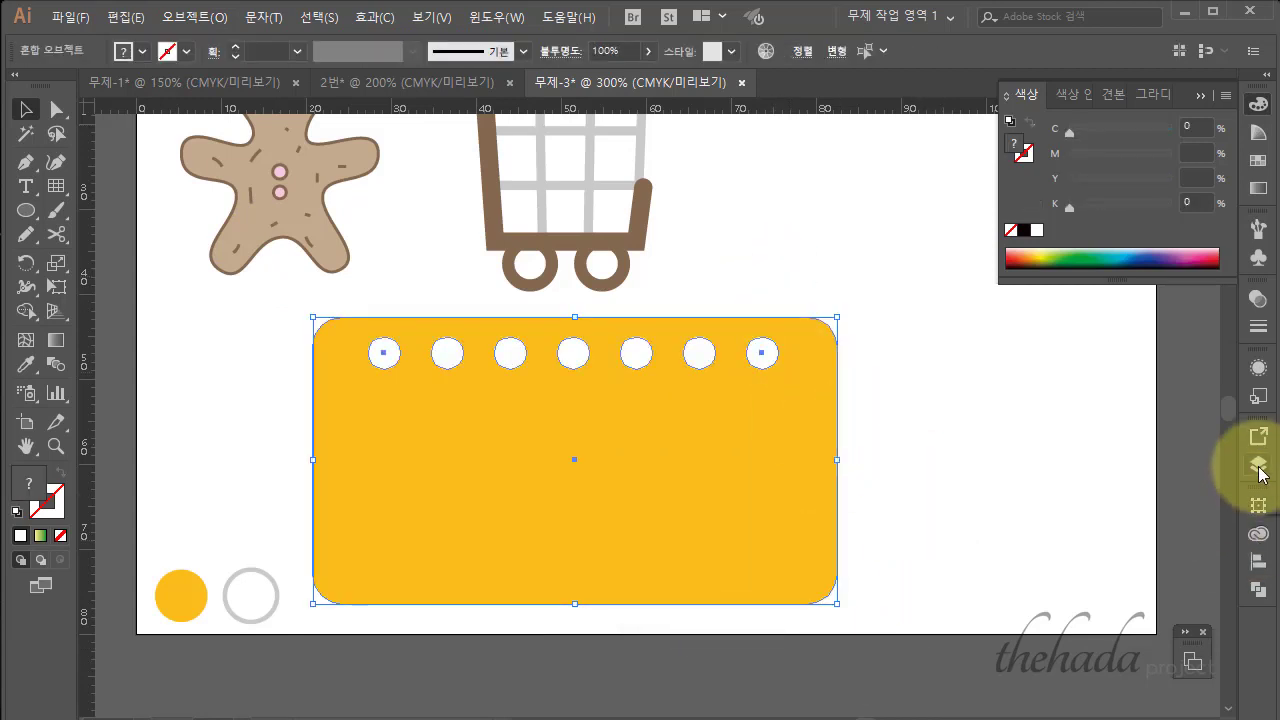
pyautogui.click(1257, 589)
pyautogui.click(1028, 596)
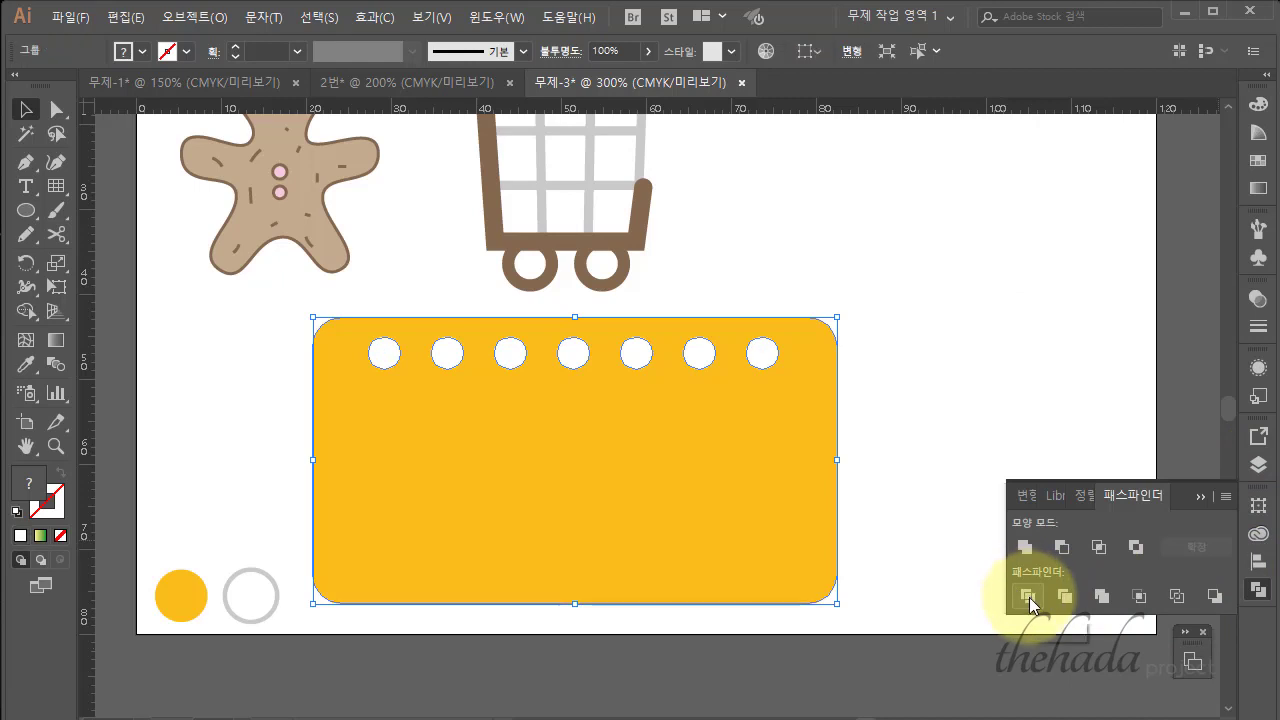
pyautogui.rightClick(621, 407)
pyautogui.click(686, 584)
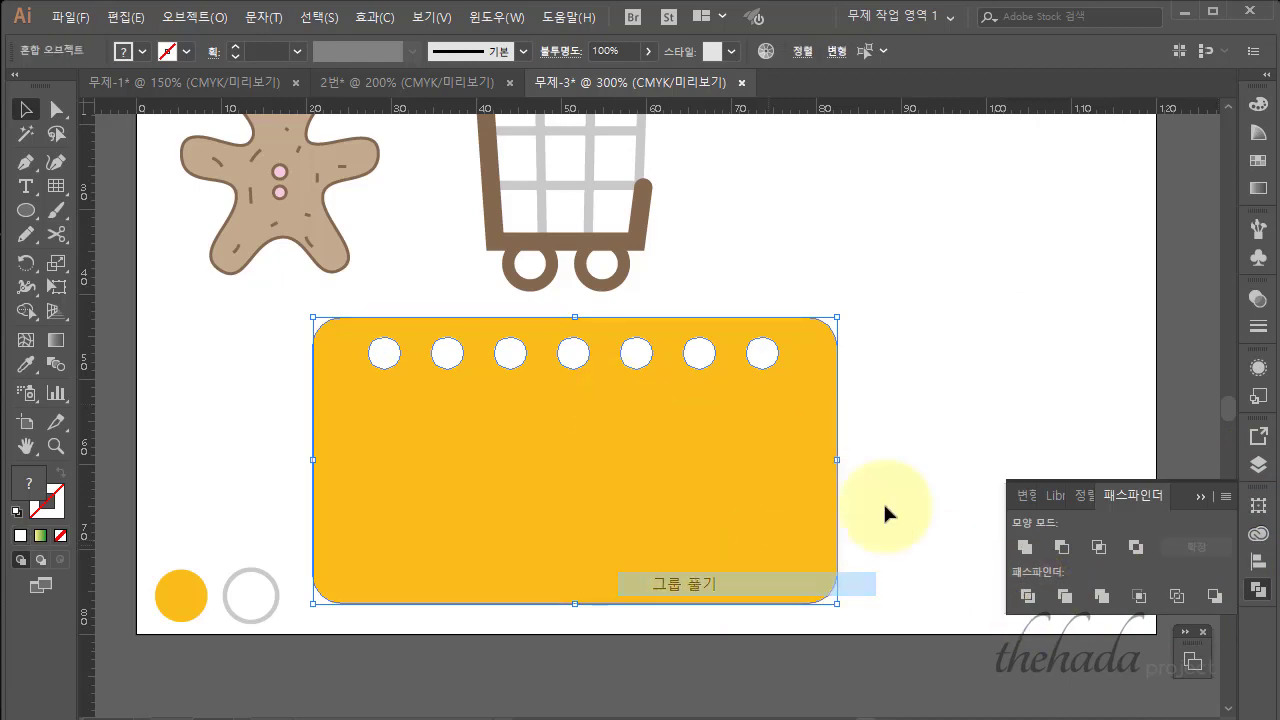
# Delete the white circle pieces so the orange rectangle has a row of punched holes.
pyautogui.click(392, 356)
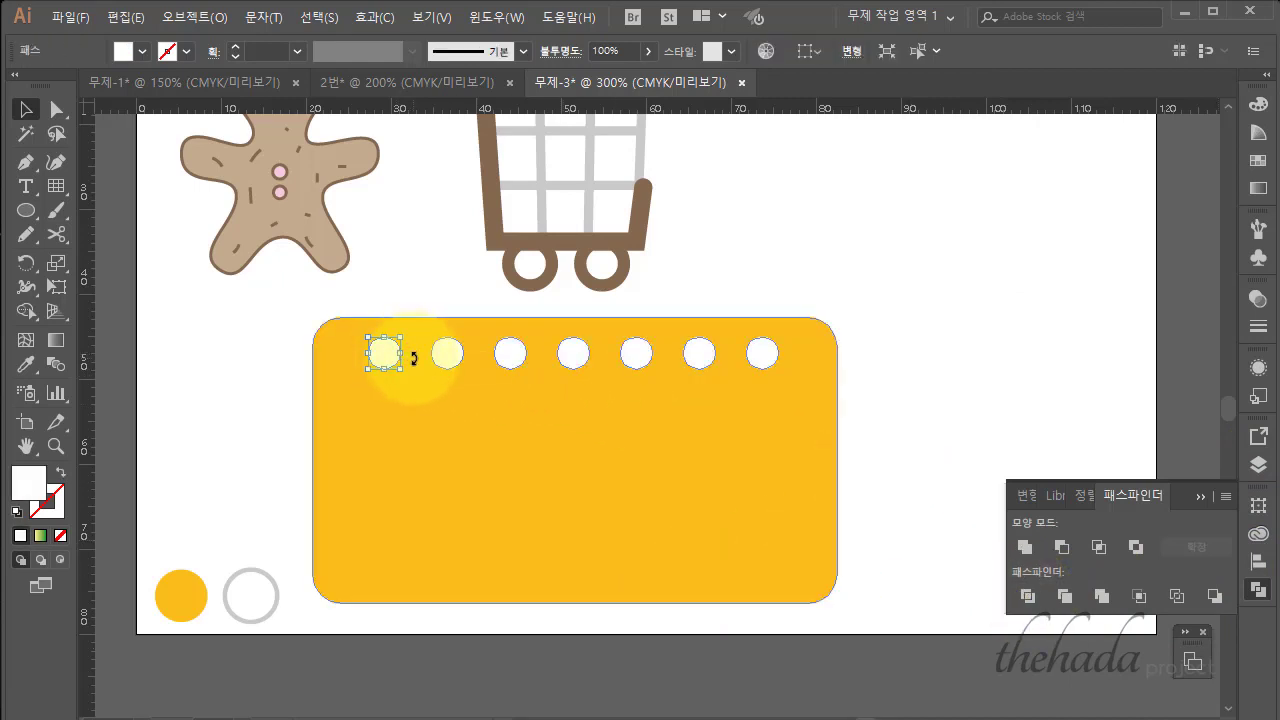
pyautogui.press('Delete')
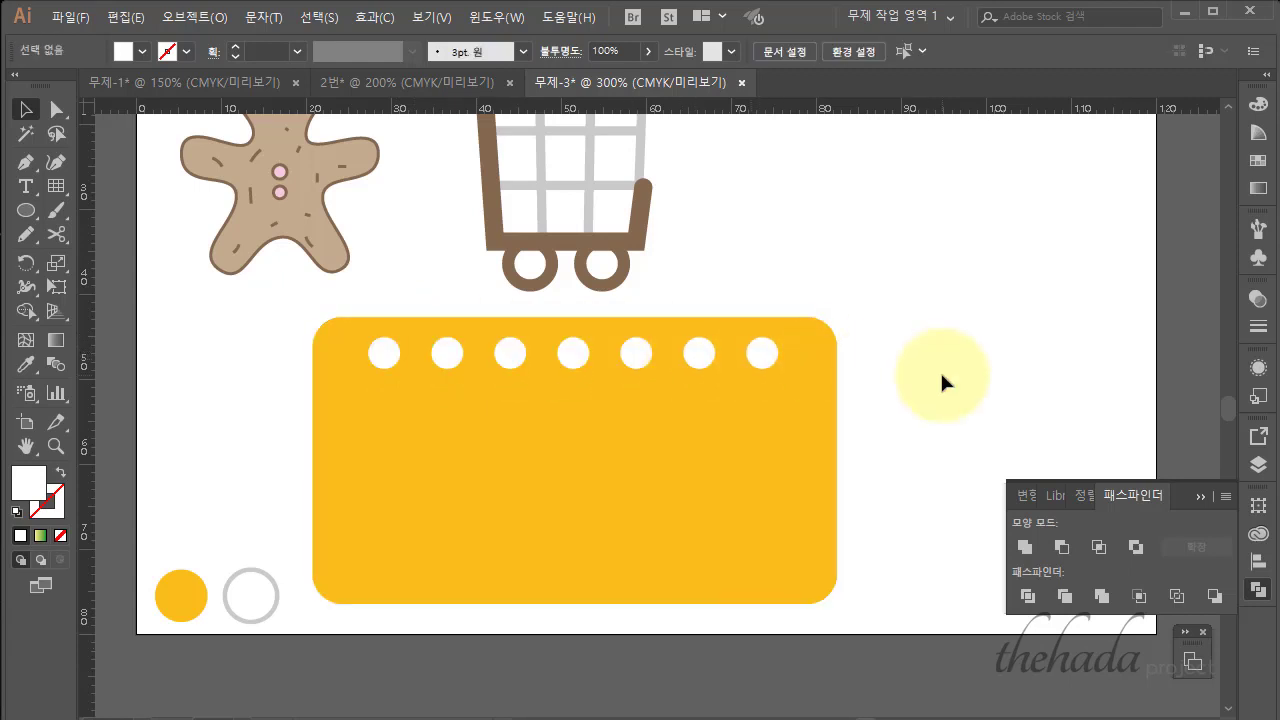
# Draw a narrow vertical ellipse above the orange rectangle and apply the grey outlined circle's appearance with the Eyedropper.
pyautogui.click(747, 441)
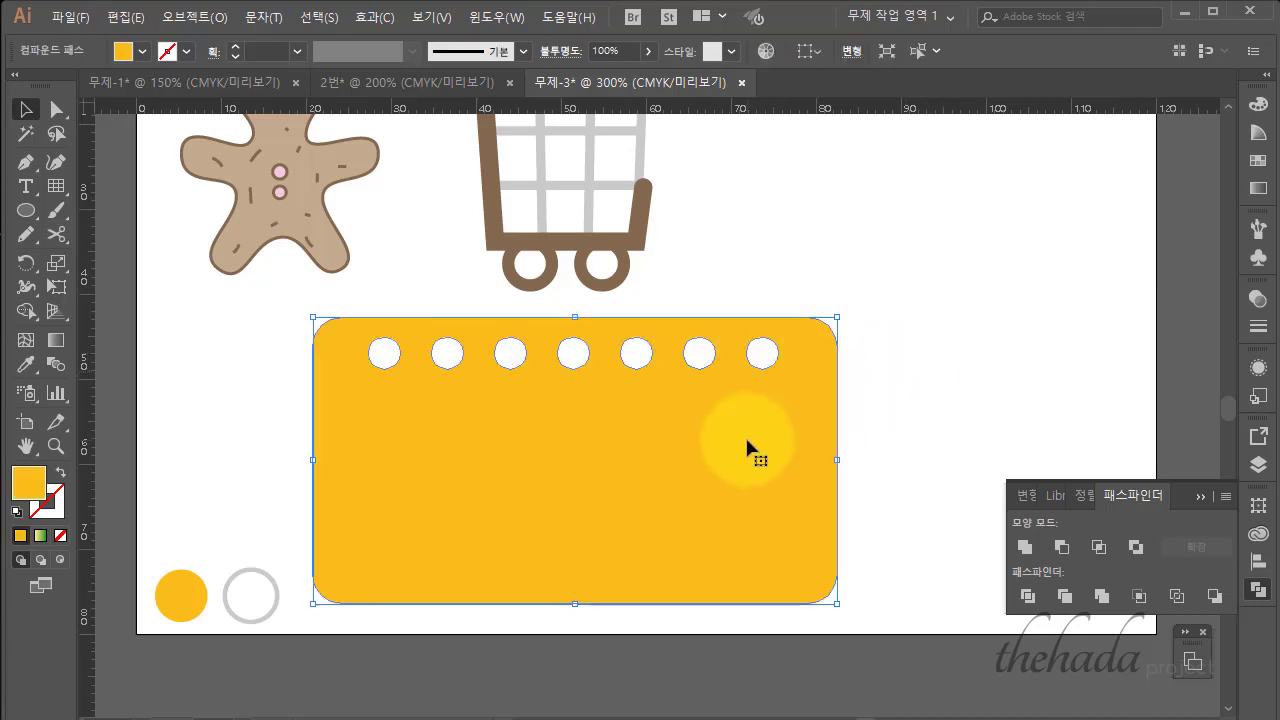
pyautogui.click(25, 210)
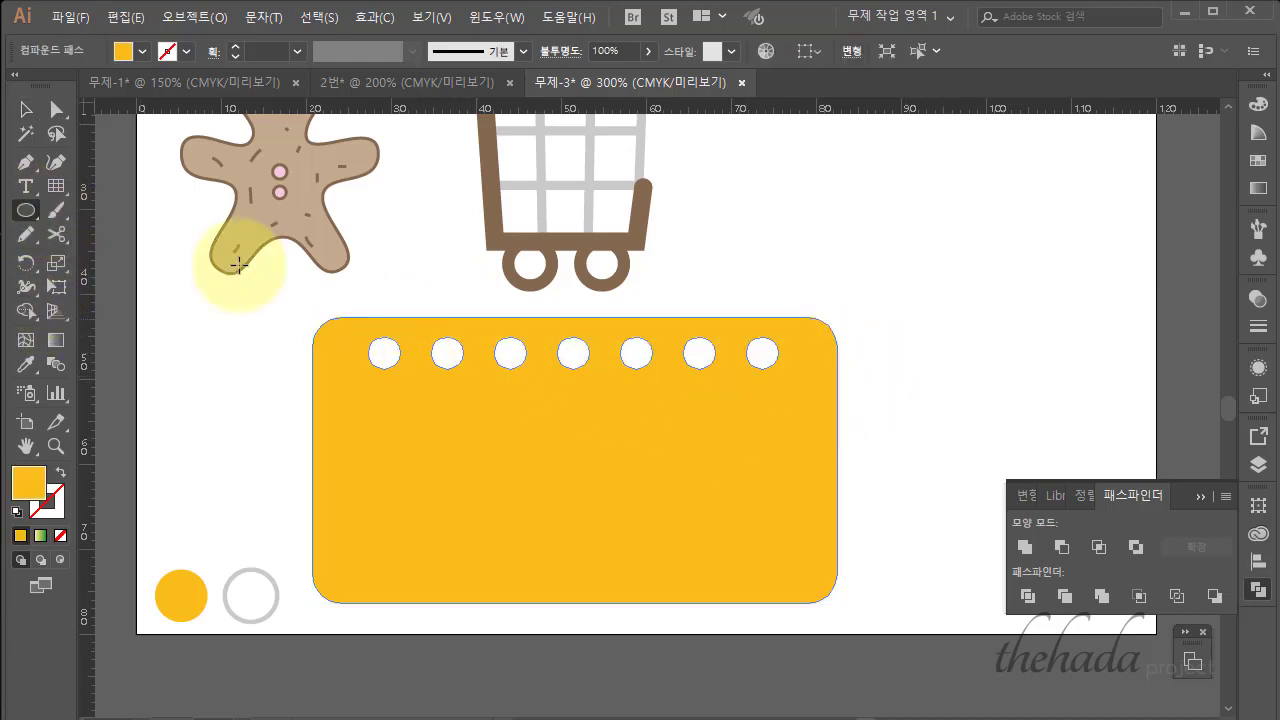
pyautogui.moveTo(763, 242); pyautogui.dragTo(807, 316)
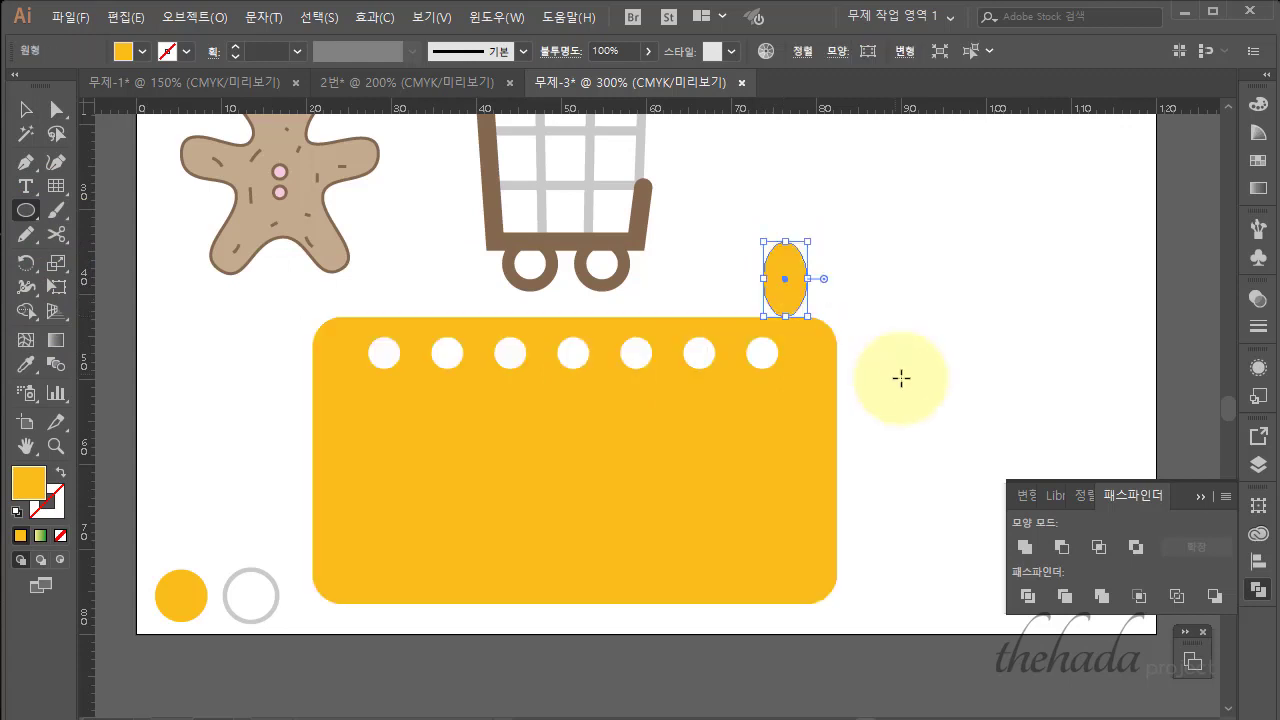
pyautogui.click(41, 364)
pyautogui.click(234, 578)
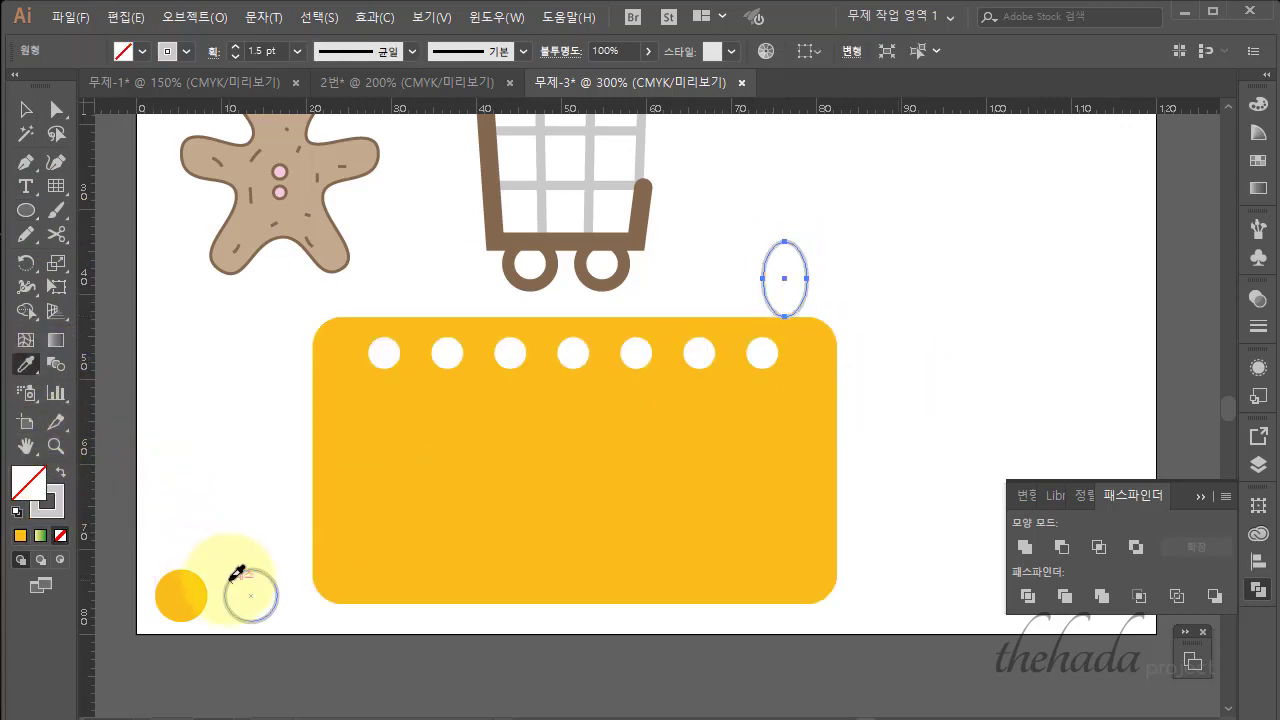
# Move the grey ellipse over the first hole at the rectangle's upper edge and make it slightly wider and shorter.
pyautogui.click(26, 110)
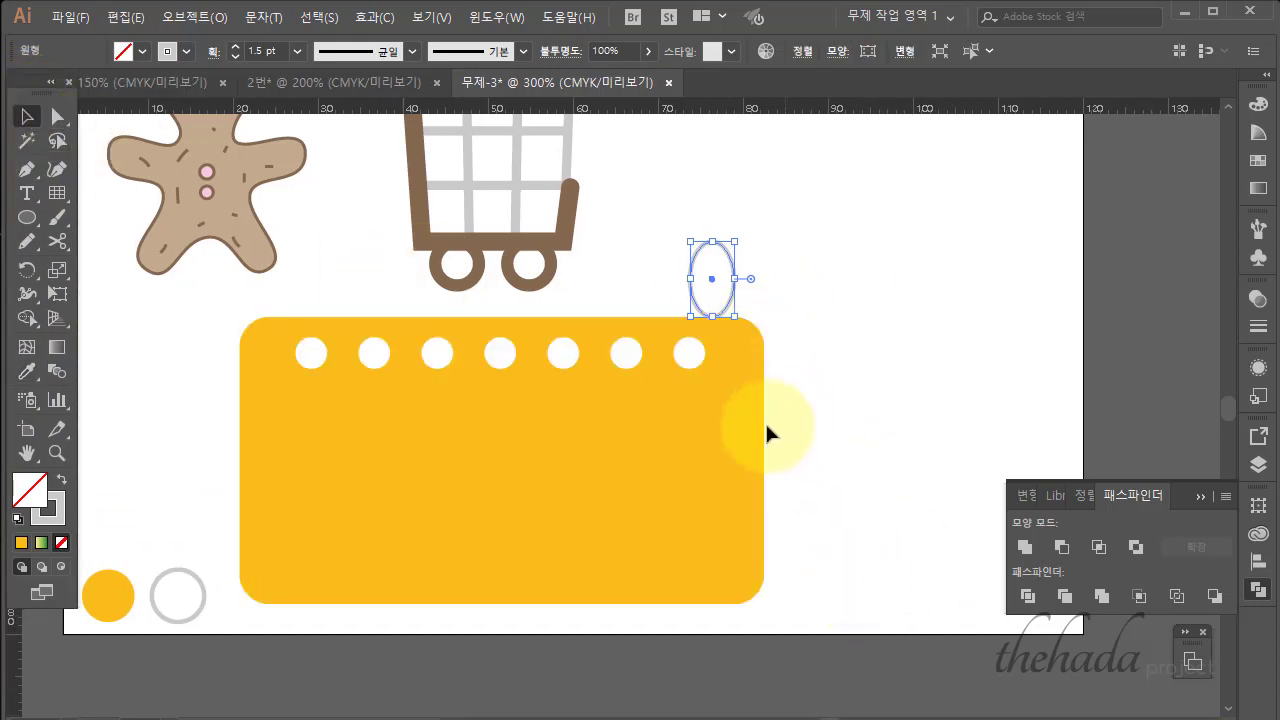
pyautogui.click(796, 317)
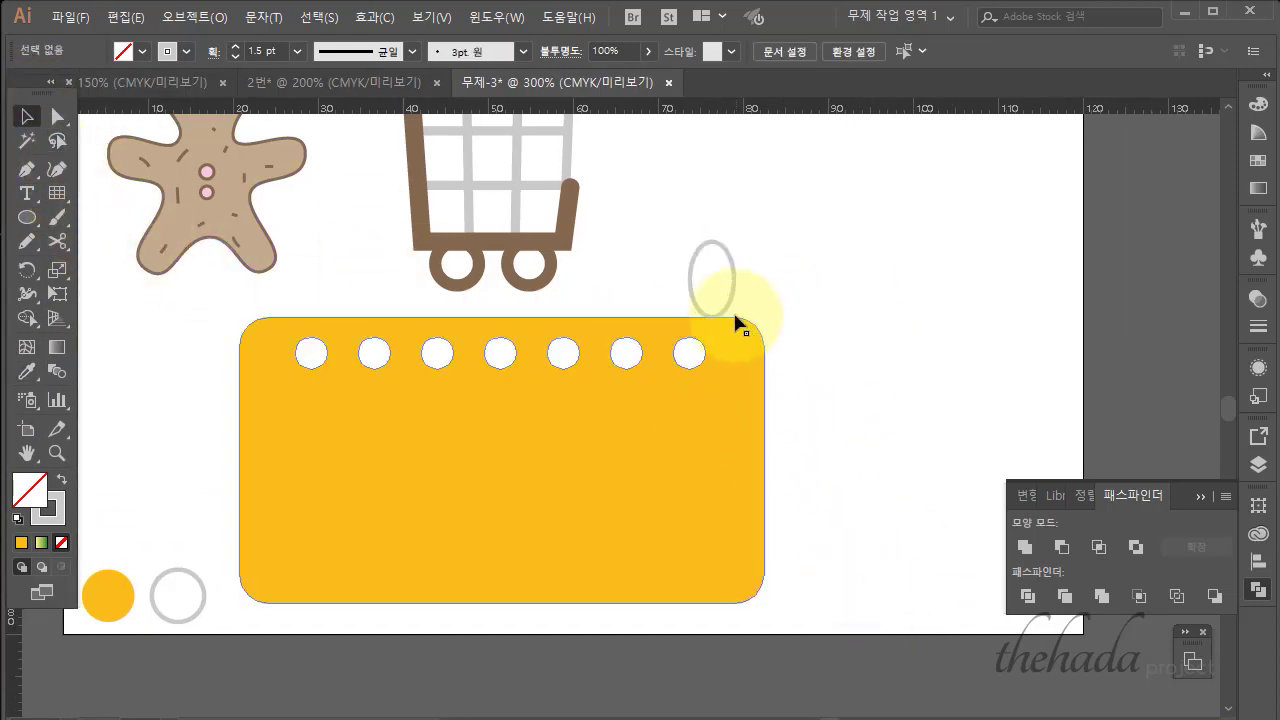
pyautogui.moveTo(733, 303); pyautogui.dragTo(332, 337)
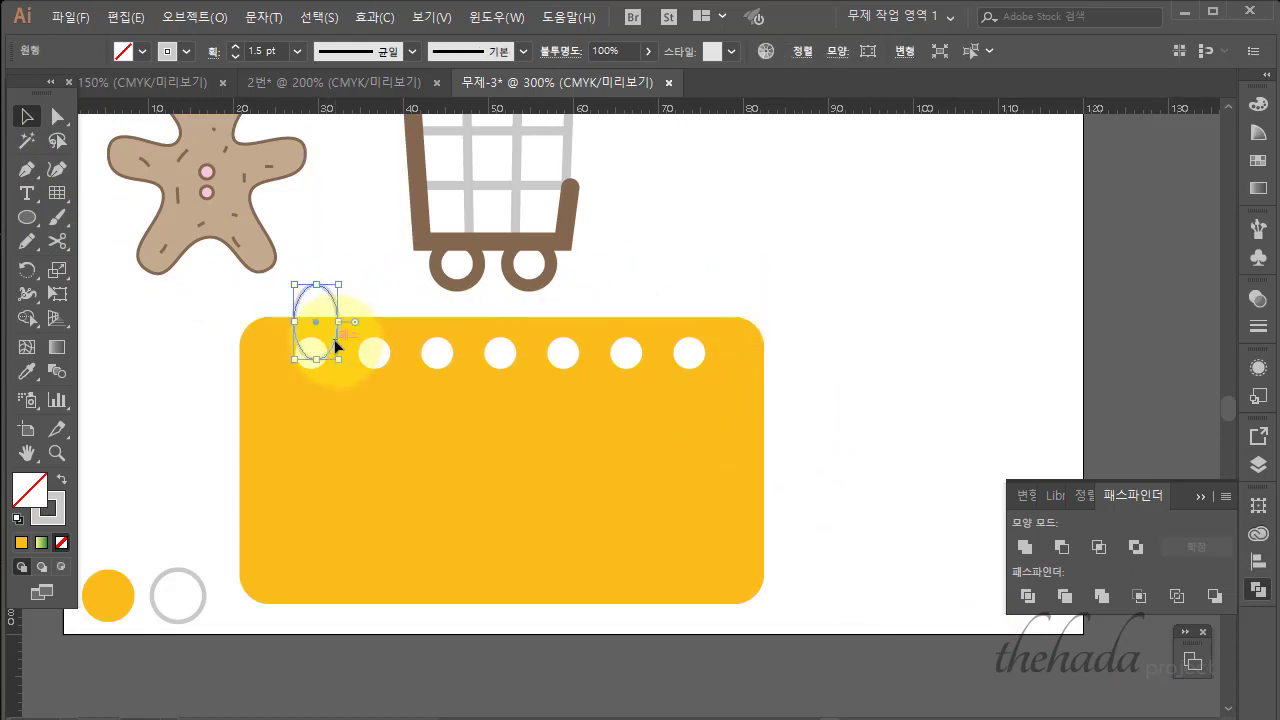
pyautogui.click(700, 290)
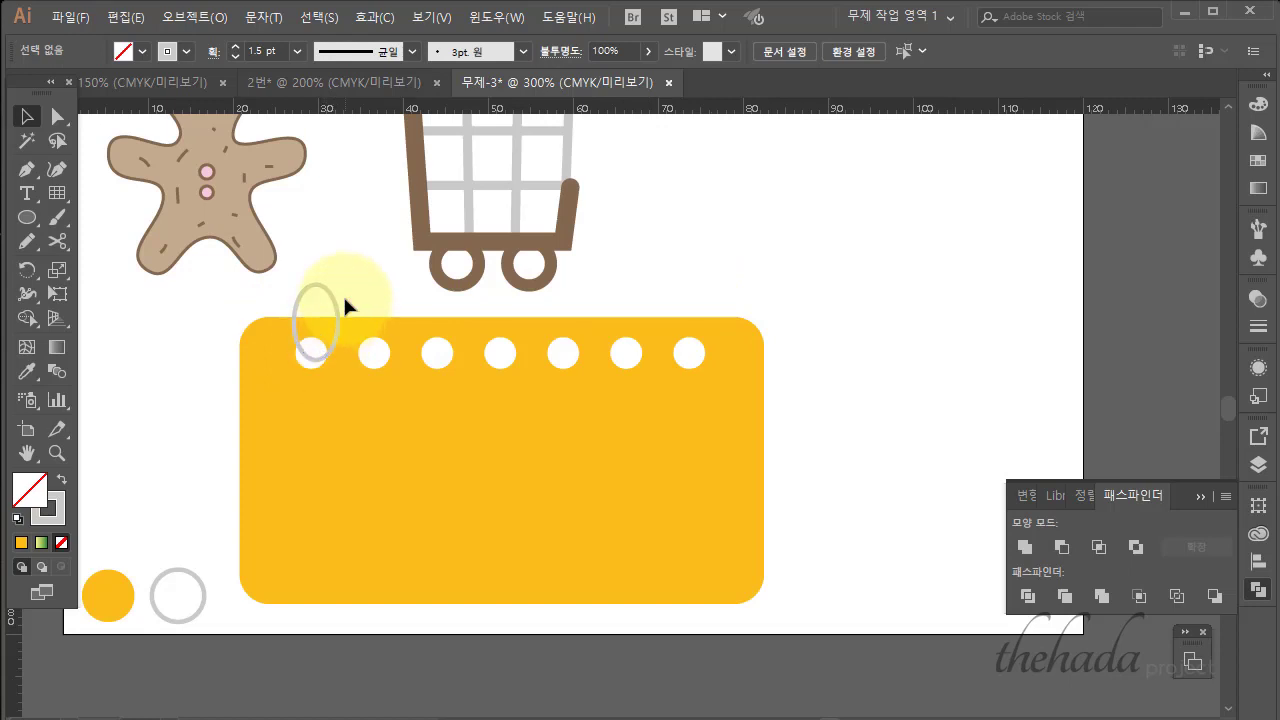
pyautogui.click(340, 322)
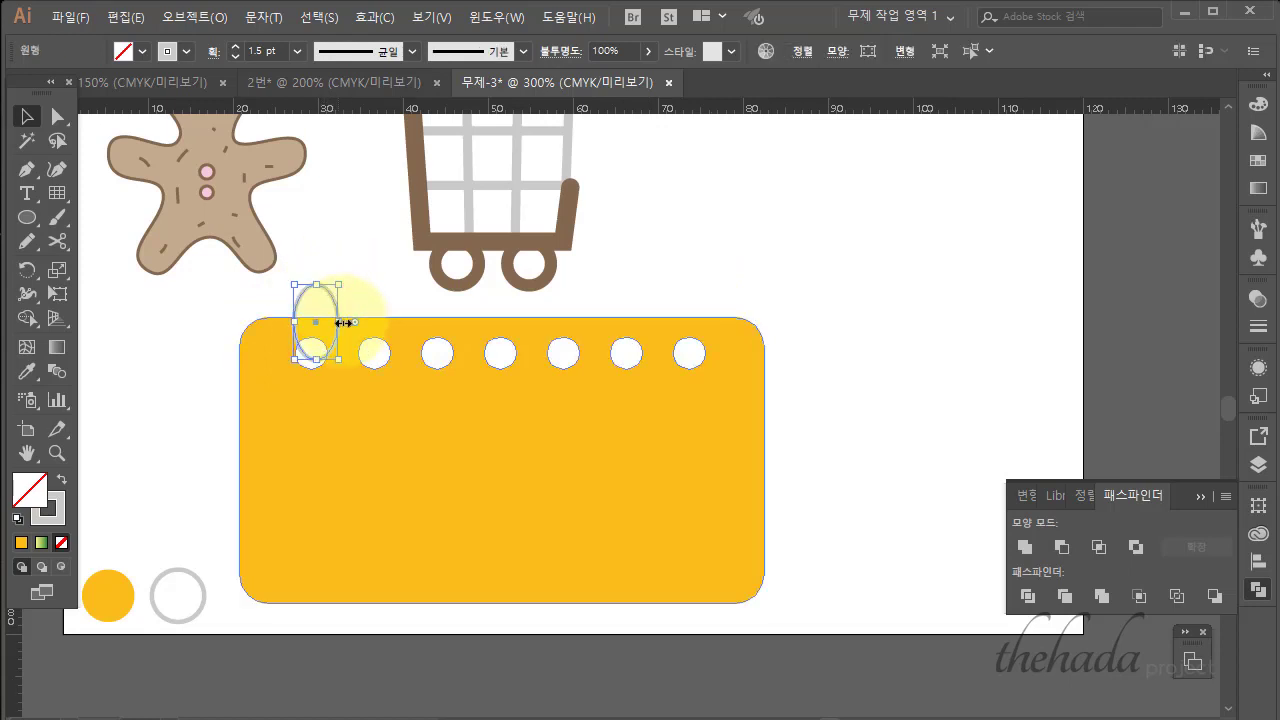
pyautogui.moveTo(341, 322)
pyautogui.mouseDown()
pyautogui.moveTo(349, 329)
pyautogui.moveTo(359, 309)
pyautogui.moveTo(346, 305)
pyautogui.mouseUp()
# Set the ellipse's stroke weight to 1.5 pt and reposition it so its lower part overlaps the first hole.
pyautogui.click(258, 51)
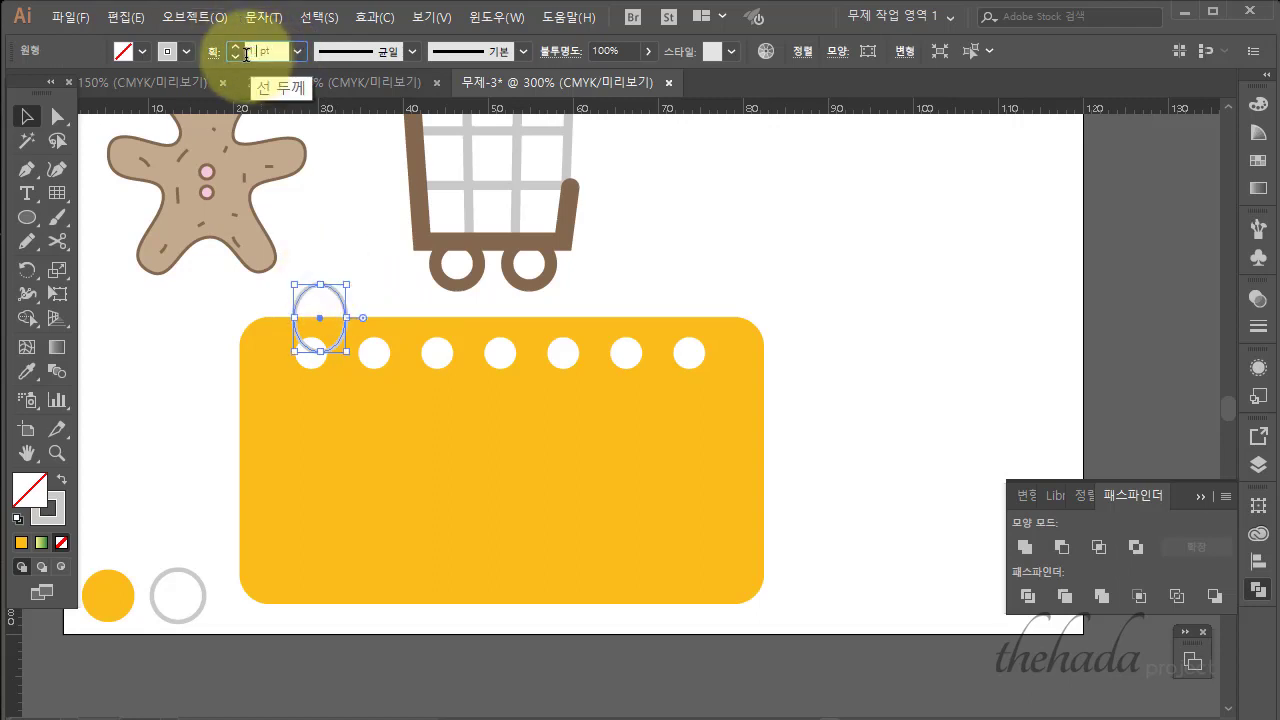
pyautogui.click(752, 224)
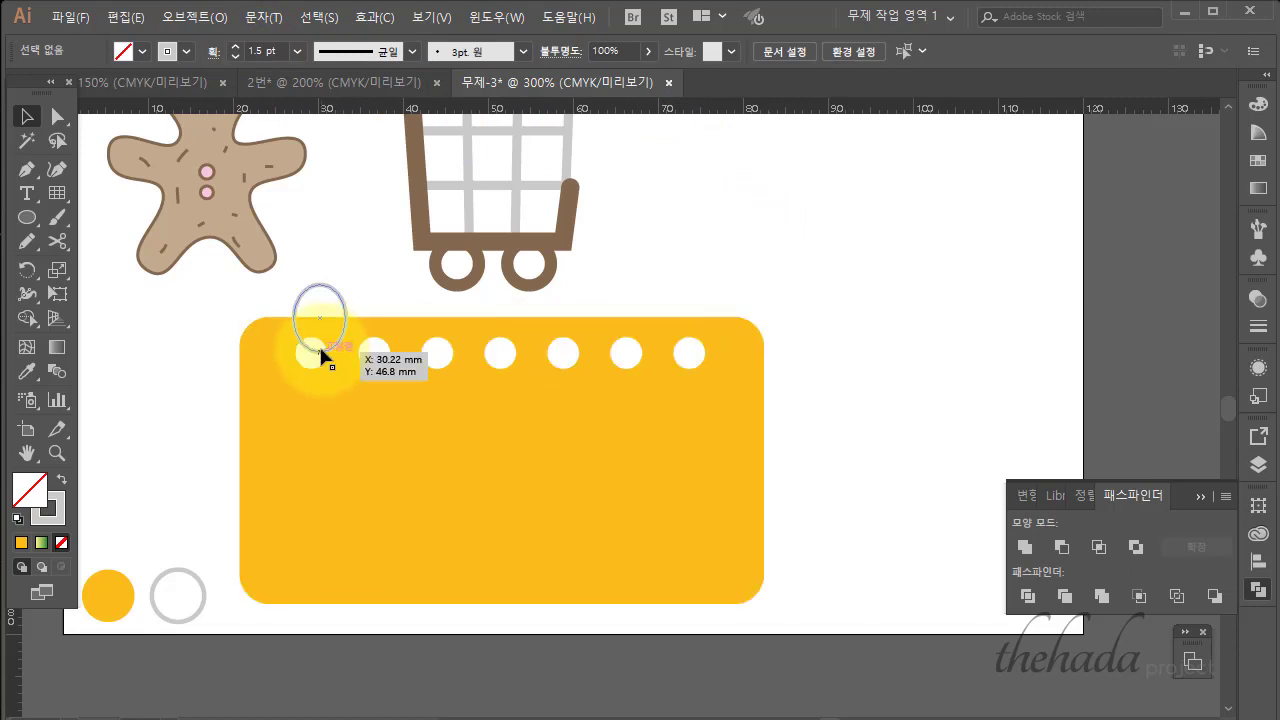
pyautogui.moveTo(344, 309)
pyautogui.mouseDown()
pyautogui.moveTo(353, 316)
pyautogui.moveTo(336, 296)
pyautogui.mouseUp()
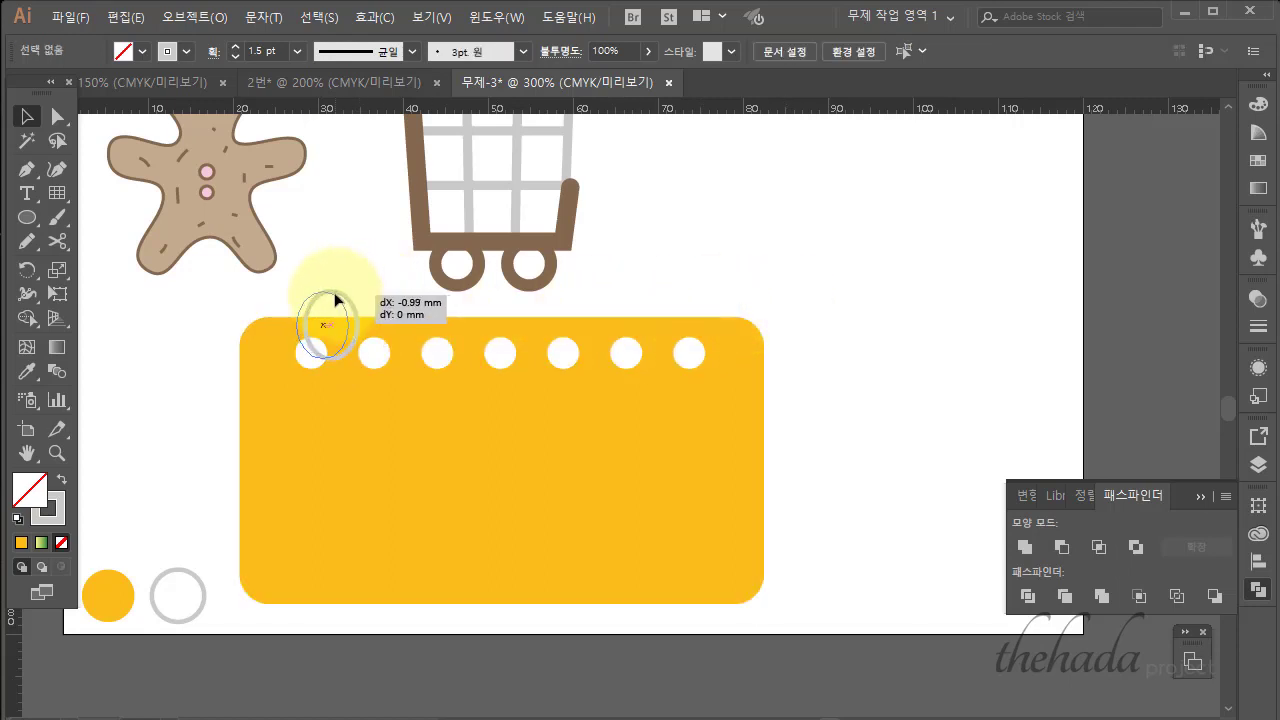
pyautogui.moveTo(336, 298); pyautogui.dragTo(335, 298)
pyautogui.click(714, 285)
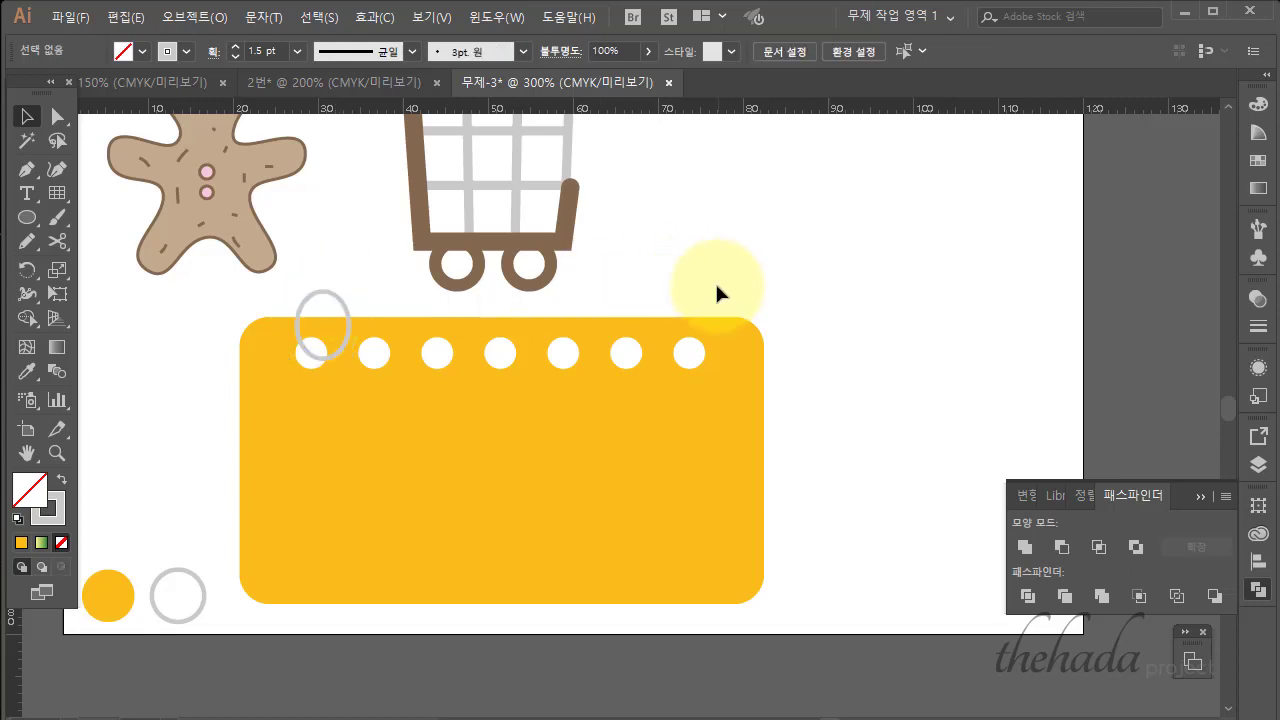
# Cut the ellipse with the Scissors tool near its right side and at its bottom point, and delete the lower-right segment.
pyautogui.click(348, 330)
pyautogui.click(59, 242)
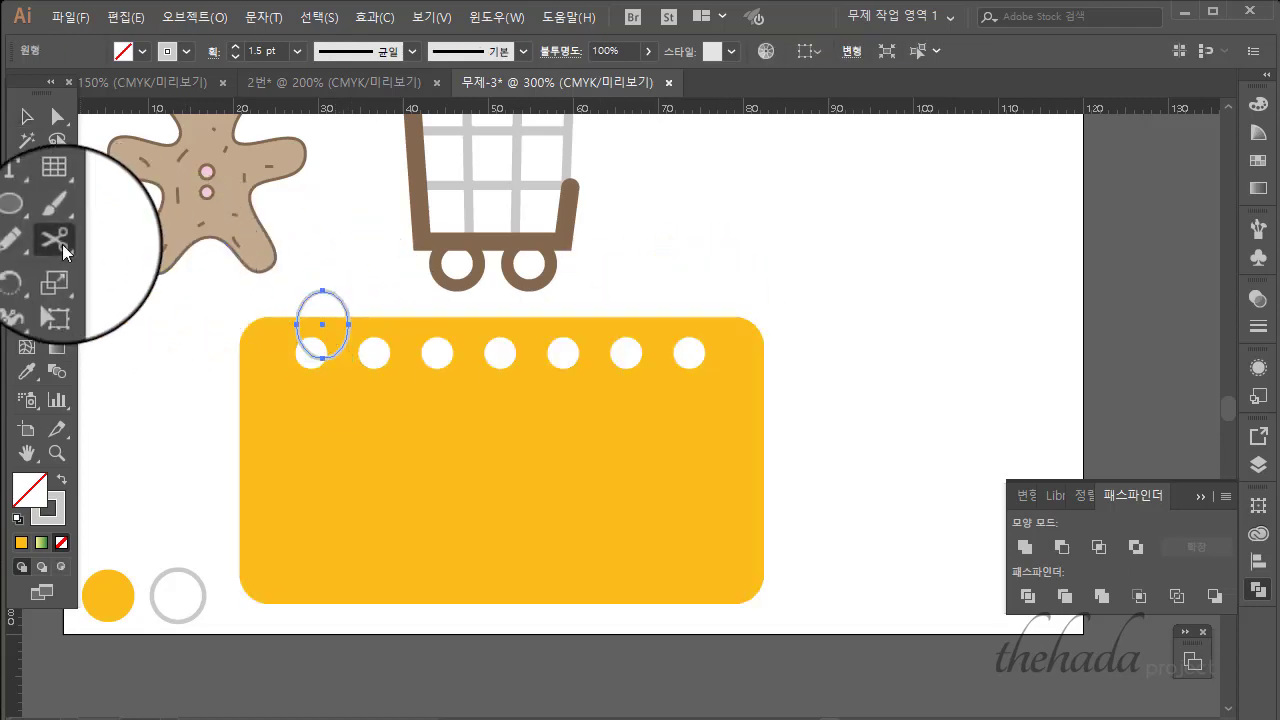
pyautogui.click(350, 322)
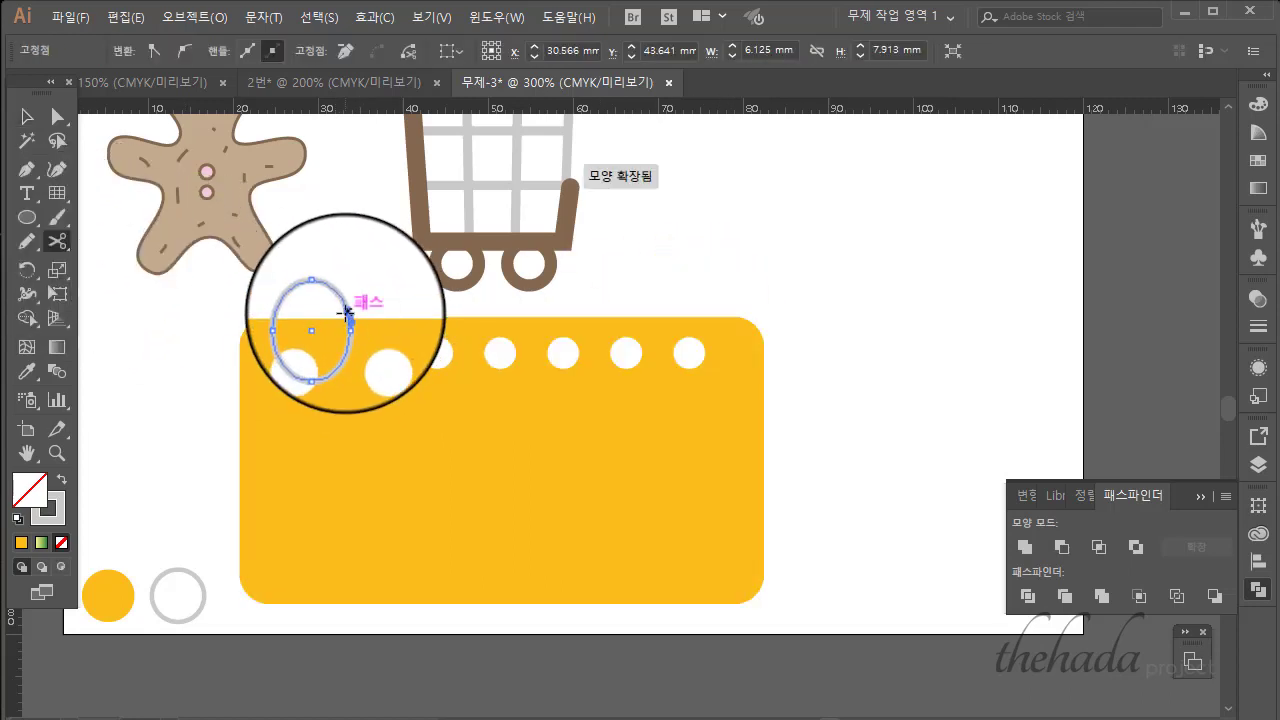
pyautogui.click(323, 358)
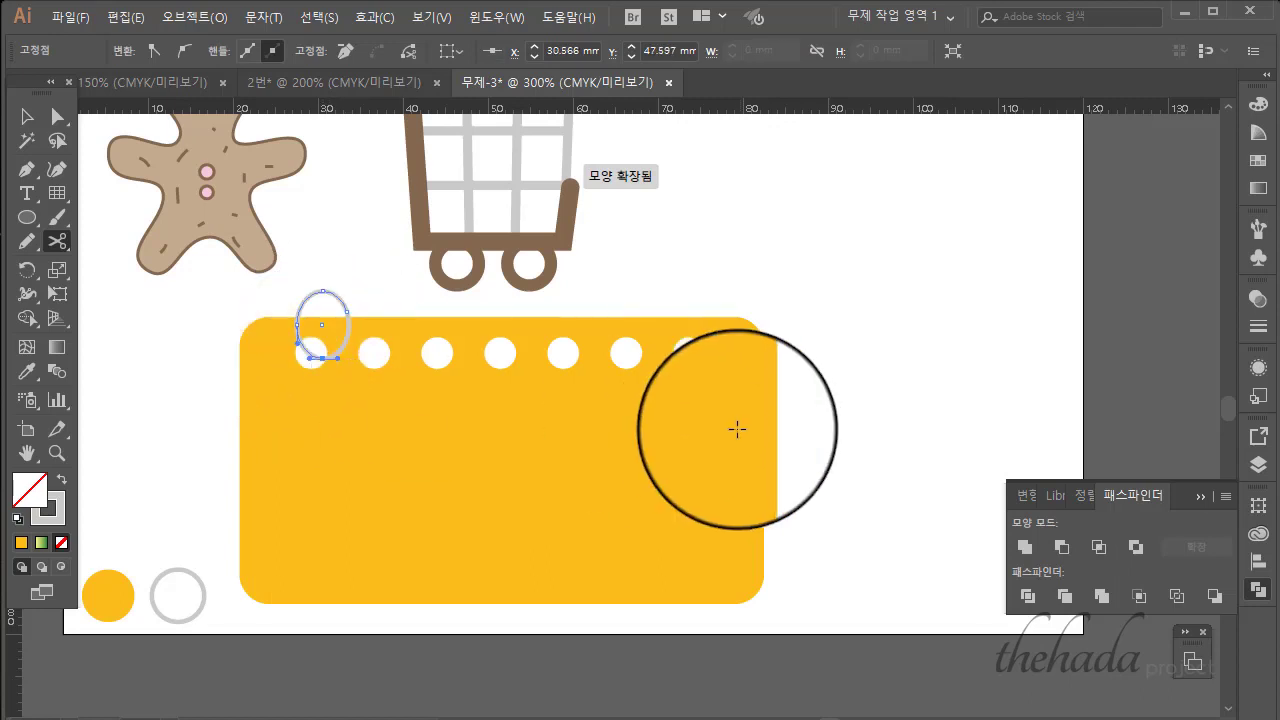
pyautogui.click(27, 116)
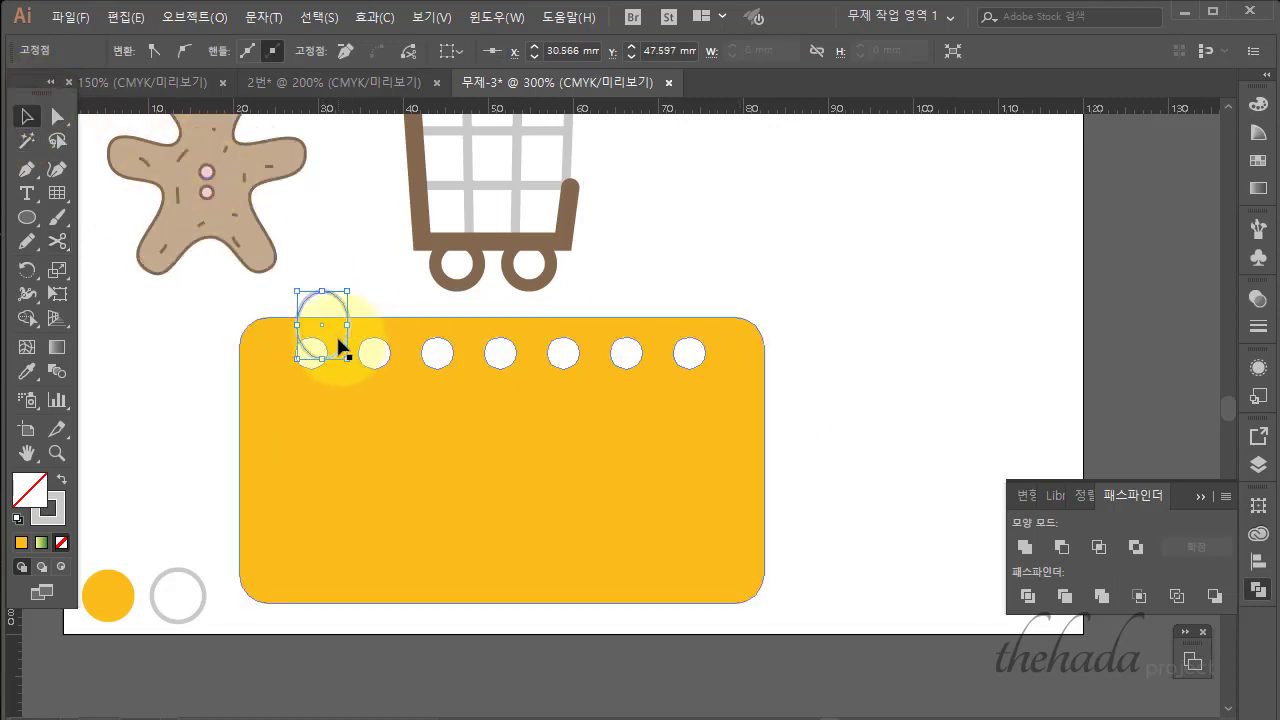
pyautogui.click(343, 352)
pyautogui.press('Delete')
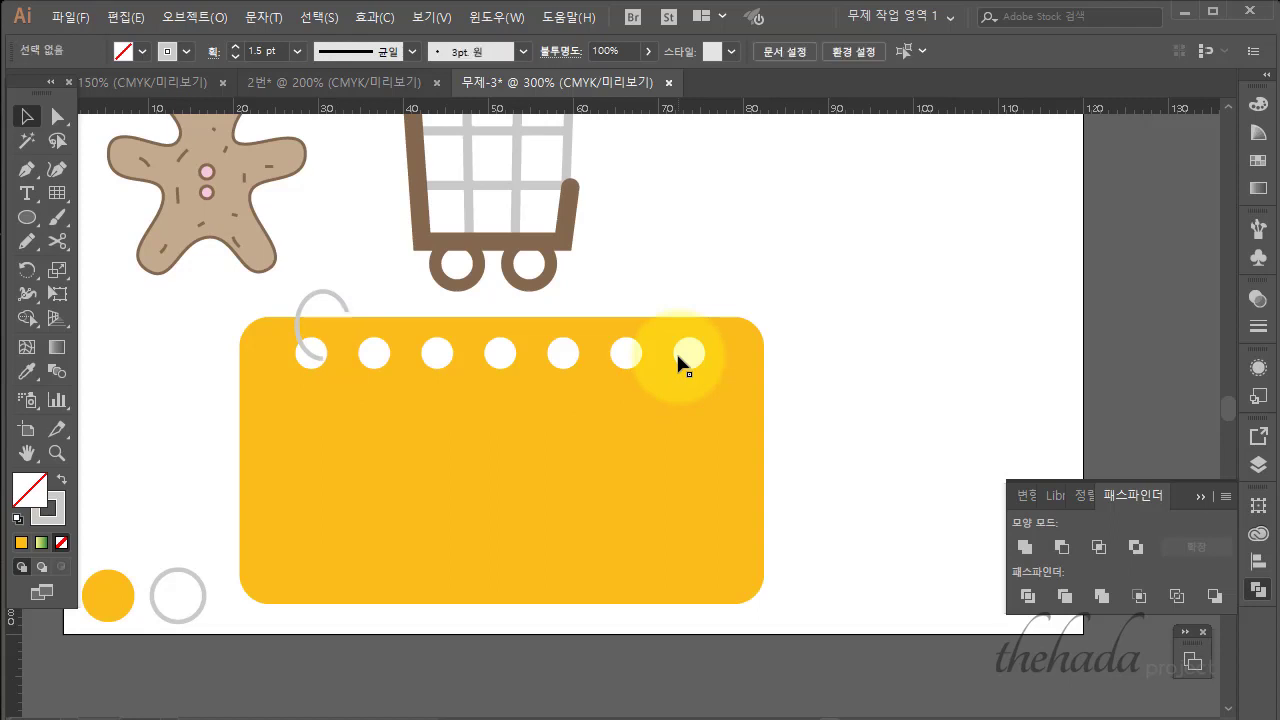
# Nudge the open ring slightly down and to the right so its cut end sits in the first hole.
pyautogui.click(334, 294)
pyautogui.press('Down')
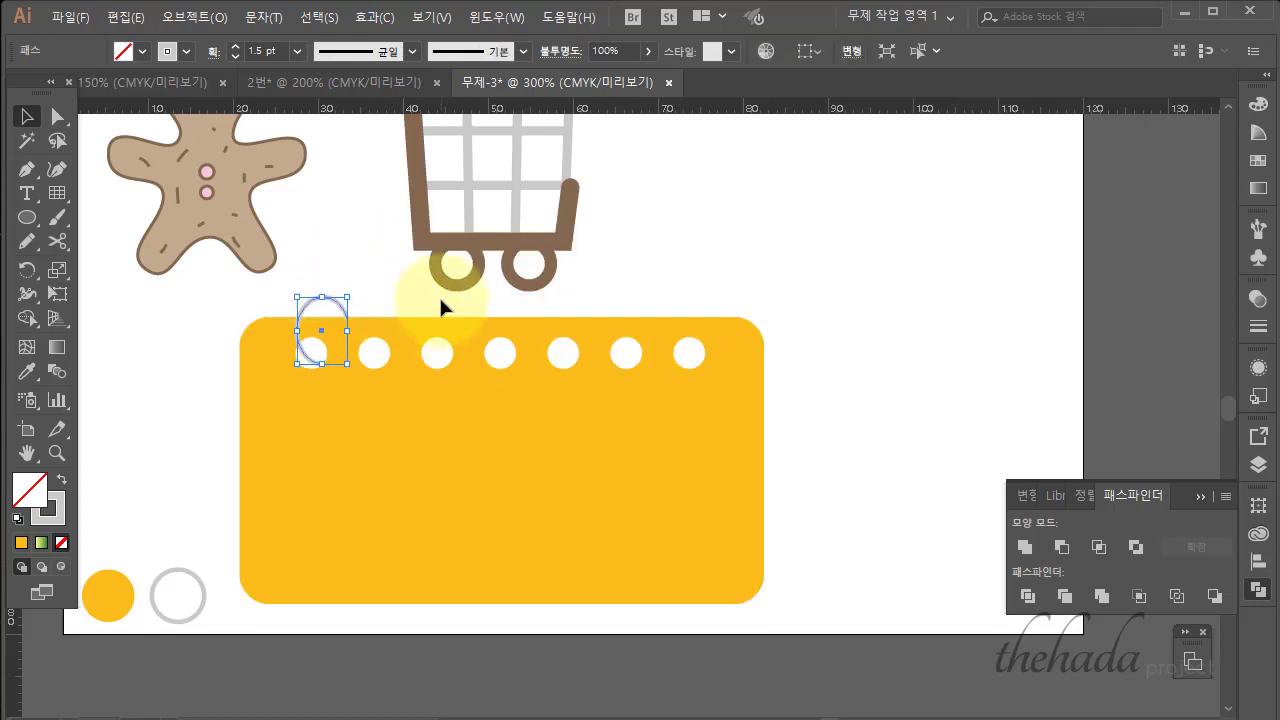
pyautogui.press('Right')
pyautogui.click(812, 265)
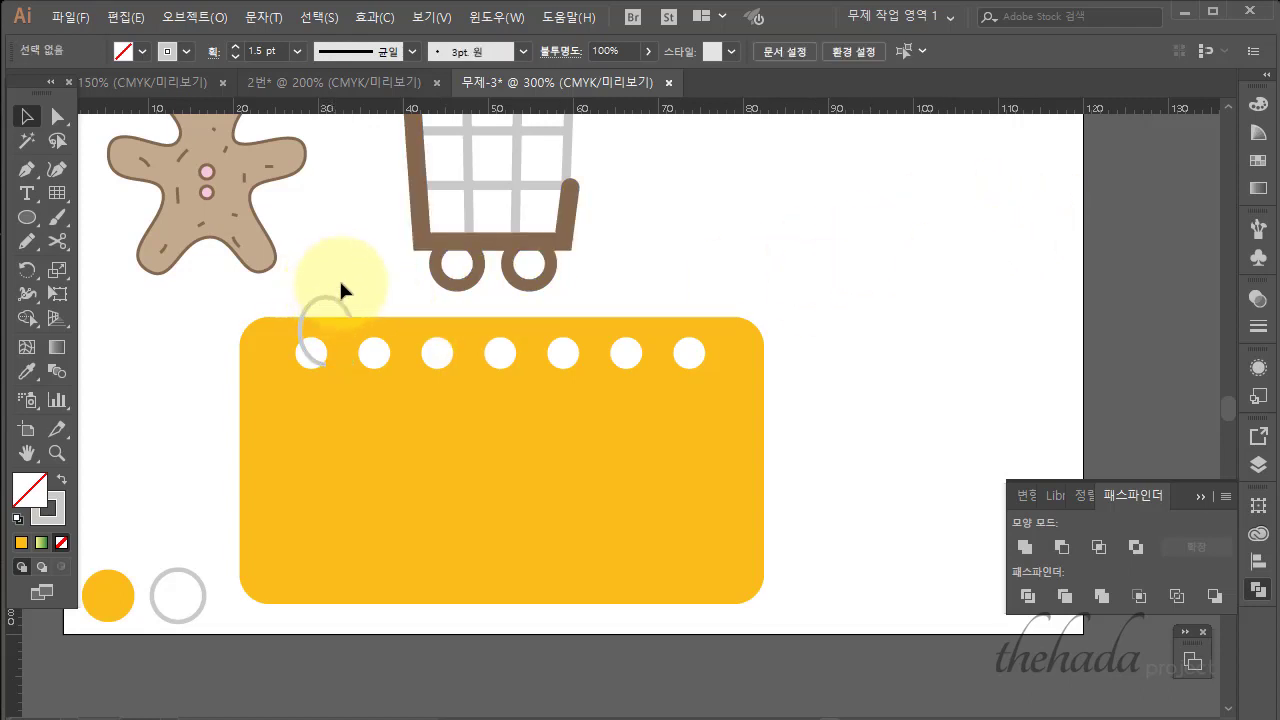
# Duplicate the open ring to the second hole and repeat the copy five times along the row of holes.
pyautogui.moveTo(334, 306); pyautogui.dragTo(394, 305)
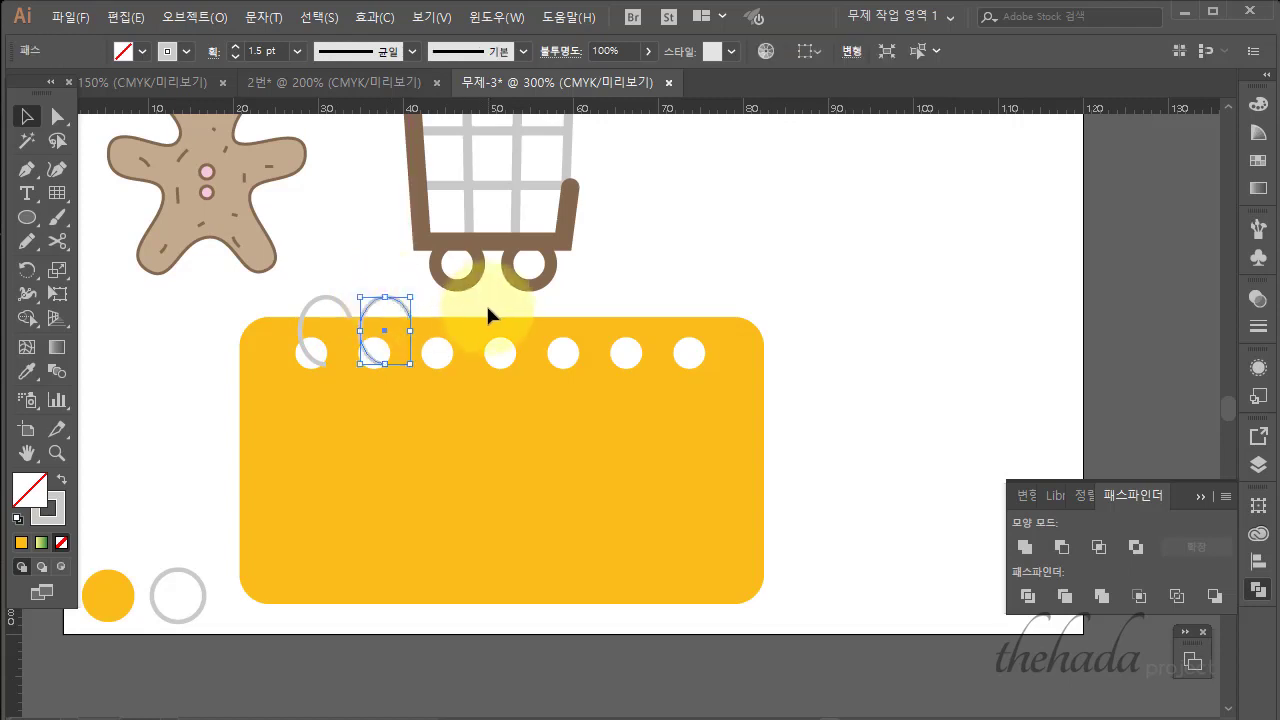
pyautogui.hotkey('ctrl', 'shift', 'b')
pyautogui.hotkey('ctrl', 'd')
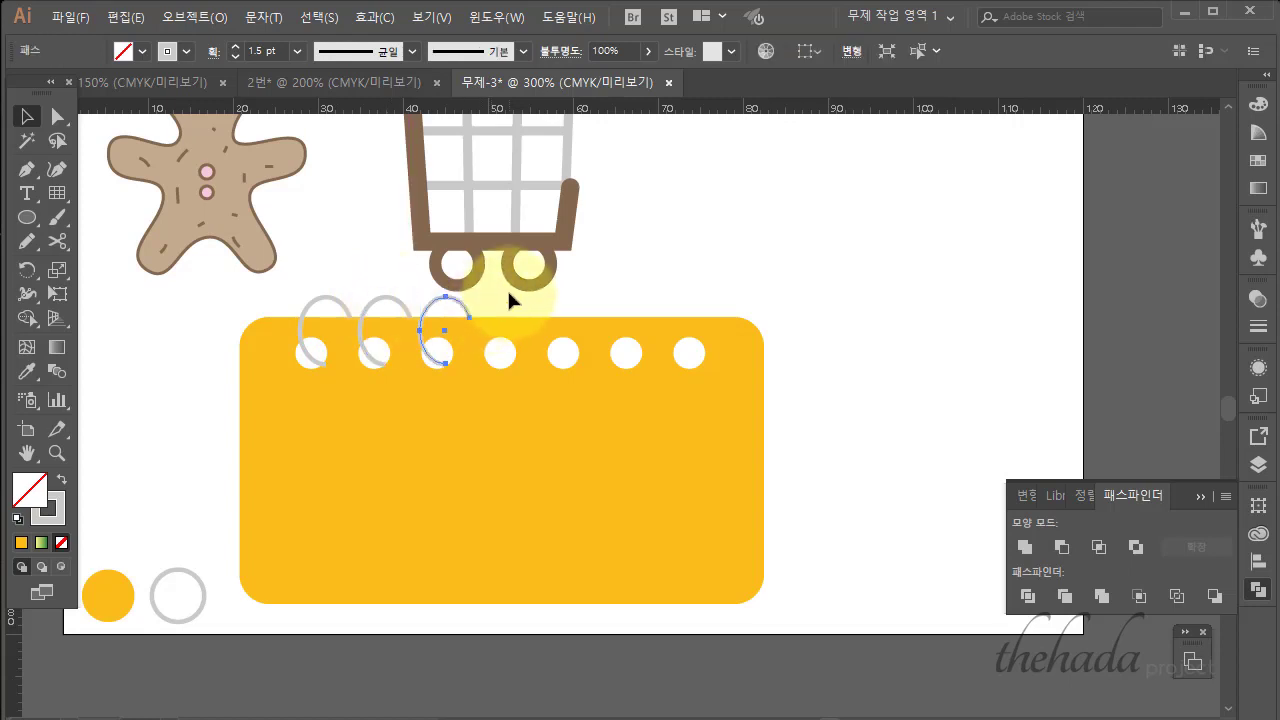
pyautogui.hotkey('ctrl', 'd')
pyautogui.hotkey('ctrl', 'd')
pyautogui.hotkey('ctrl', 'd')
pyautogui.hotkey('ctrl', 'd')
pyautogui.hotkey('ctrl', 'shift', 'b')
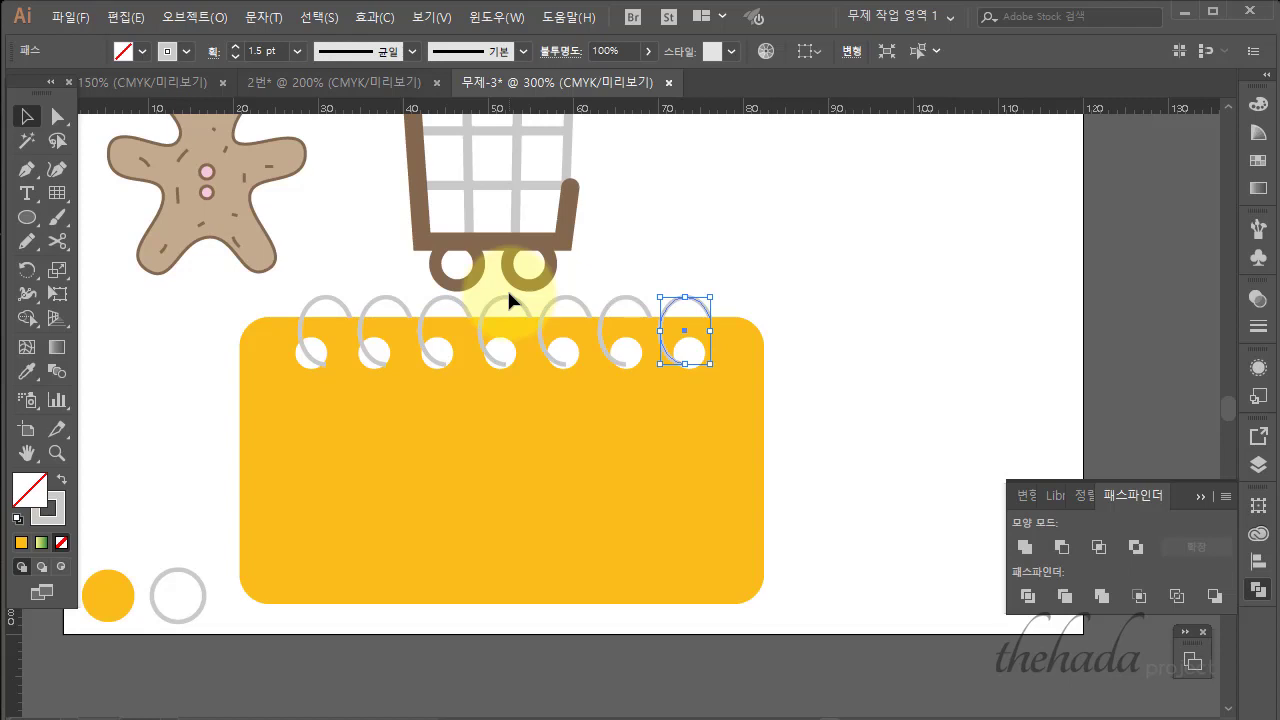
# Nudge the copied rings to the right so each one lines up with its hole.
pyautogui.press('Right')
pyautogui.press('Right')
pyautogui.press('Right')
pyautogui.press('Right')
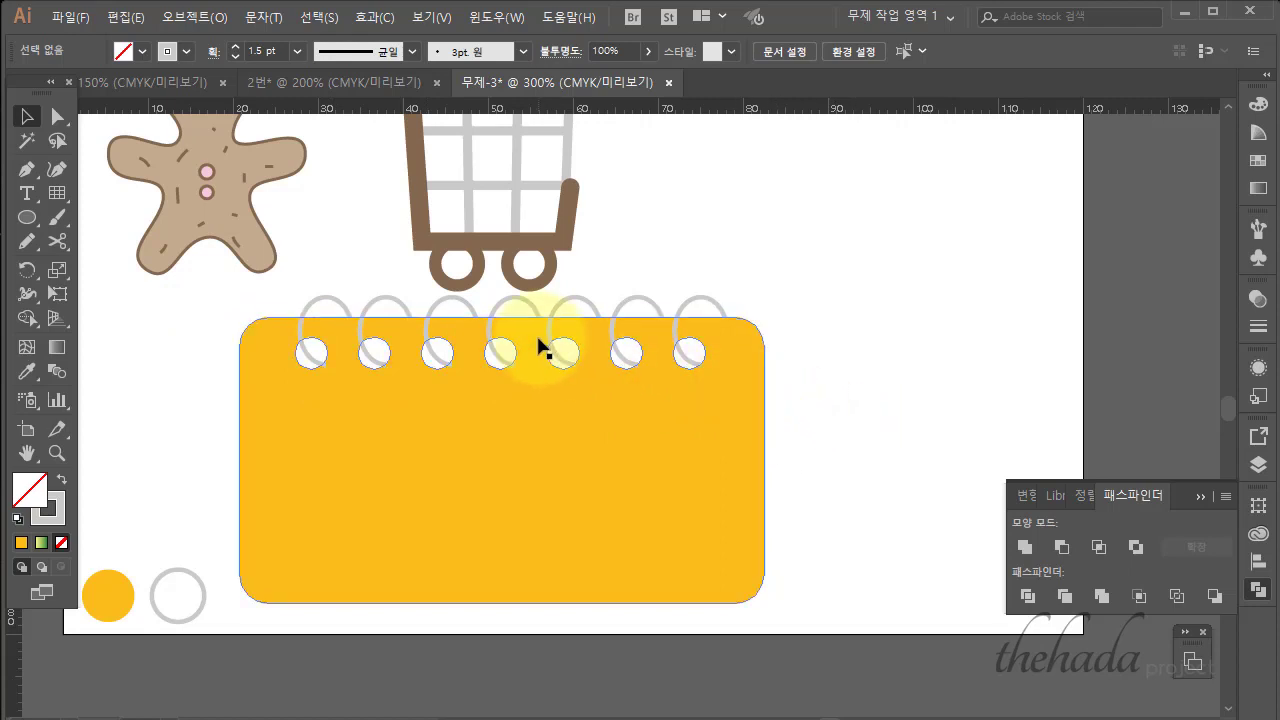
# Draw a rounded rectangle inside the orange one below the holes and nudge it down slightly.
pyautogui.scroll(-1, 400, 380)
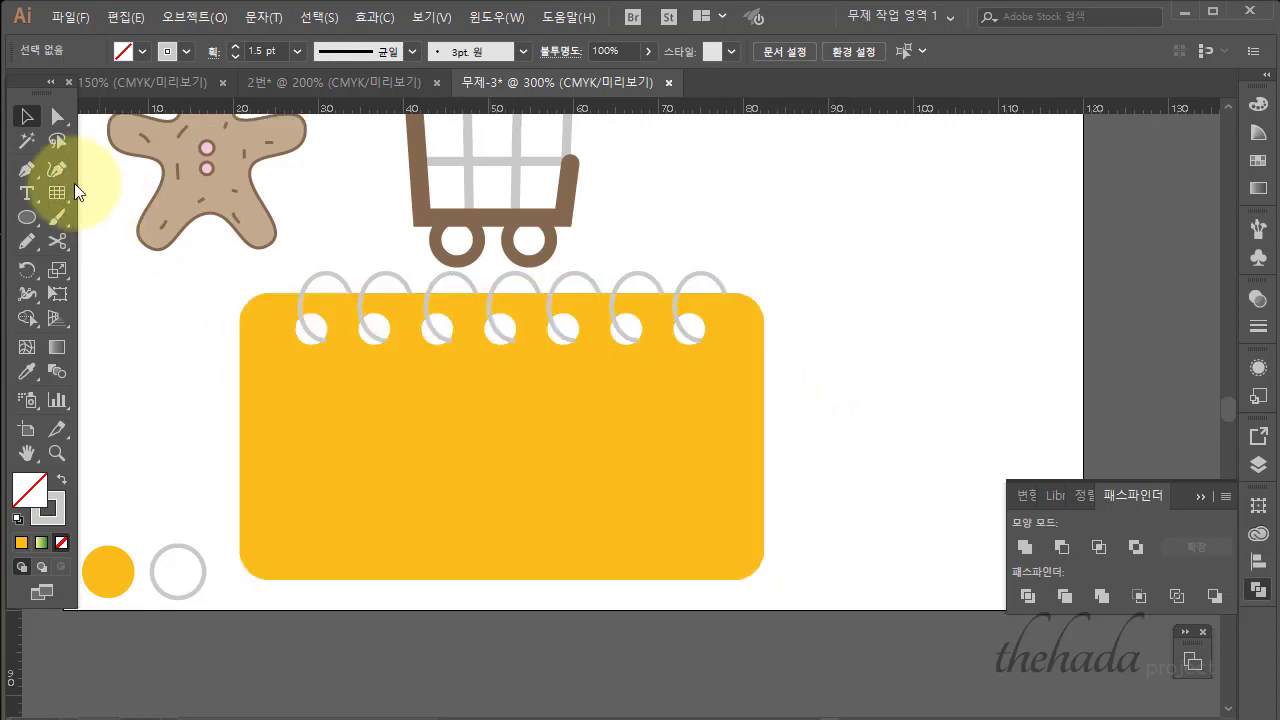
pyautogui.click(29, 217)
pyautogui.moveTo(31, 216); pyautogui.dragTo(100, 241)
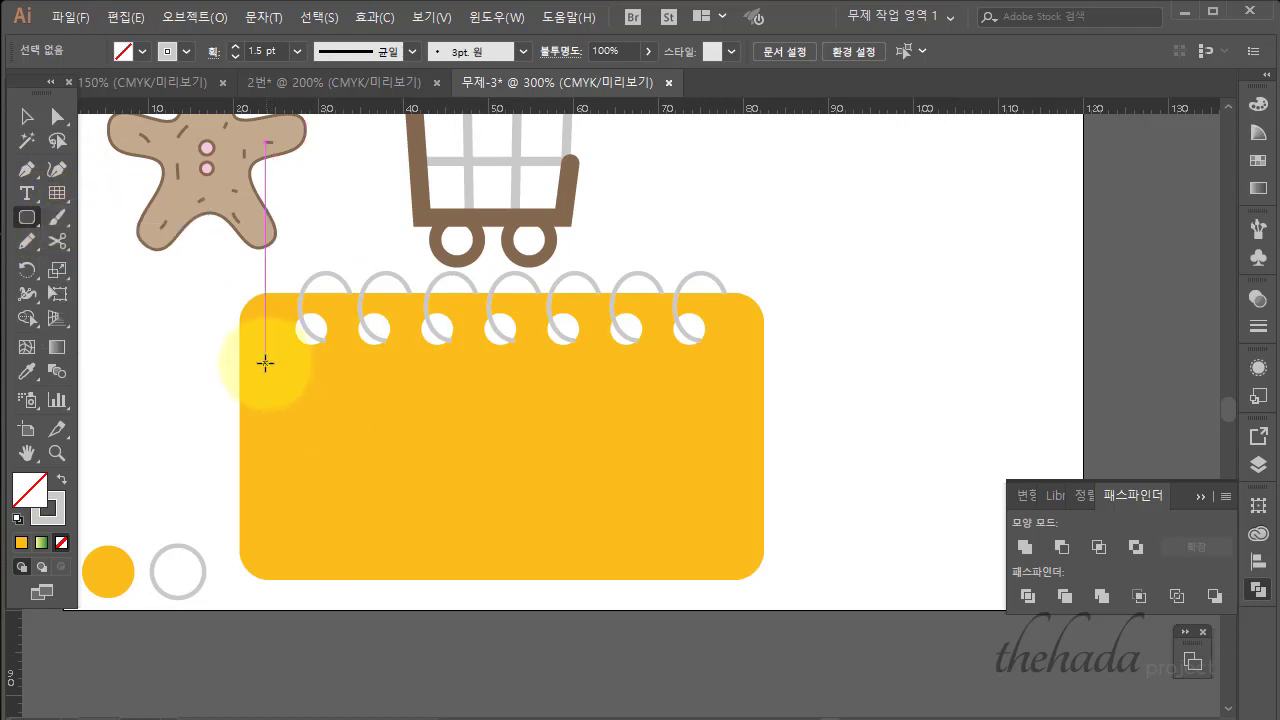
pyautogui.moveTo(262, 358); pyautogui.dragTo(731, 553)
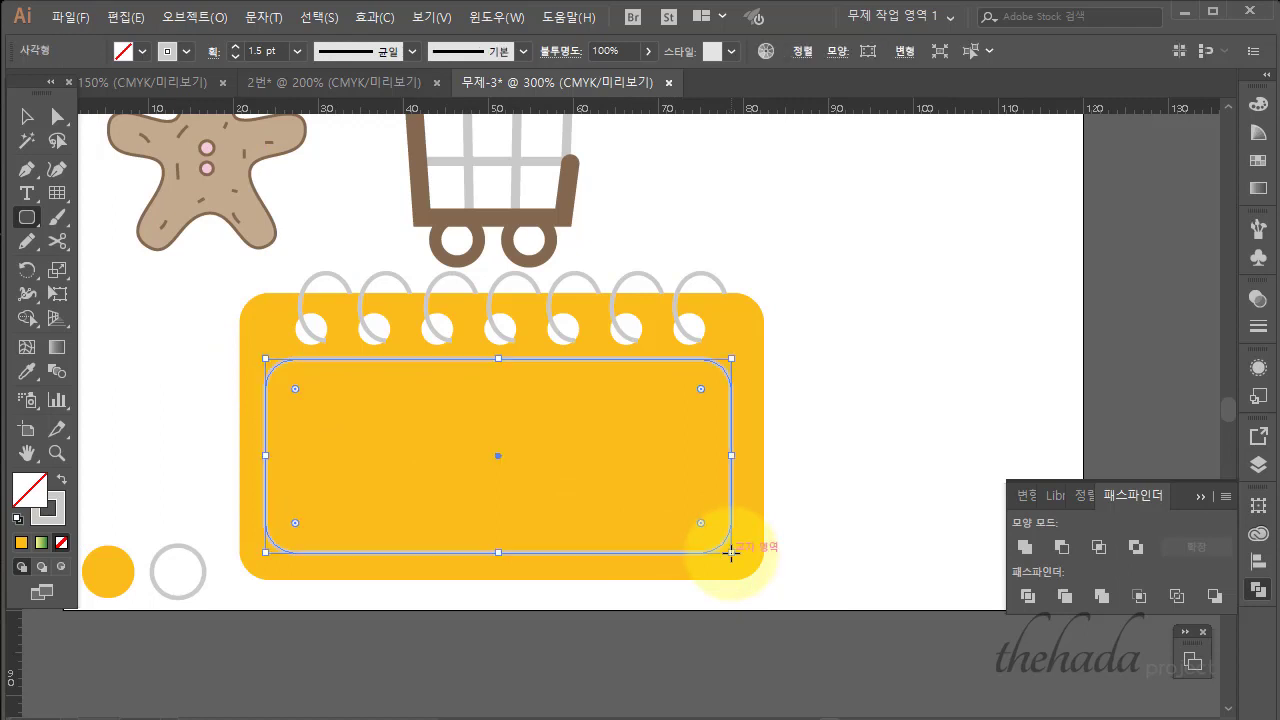
pyautogui.click(24, 119)
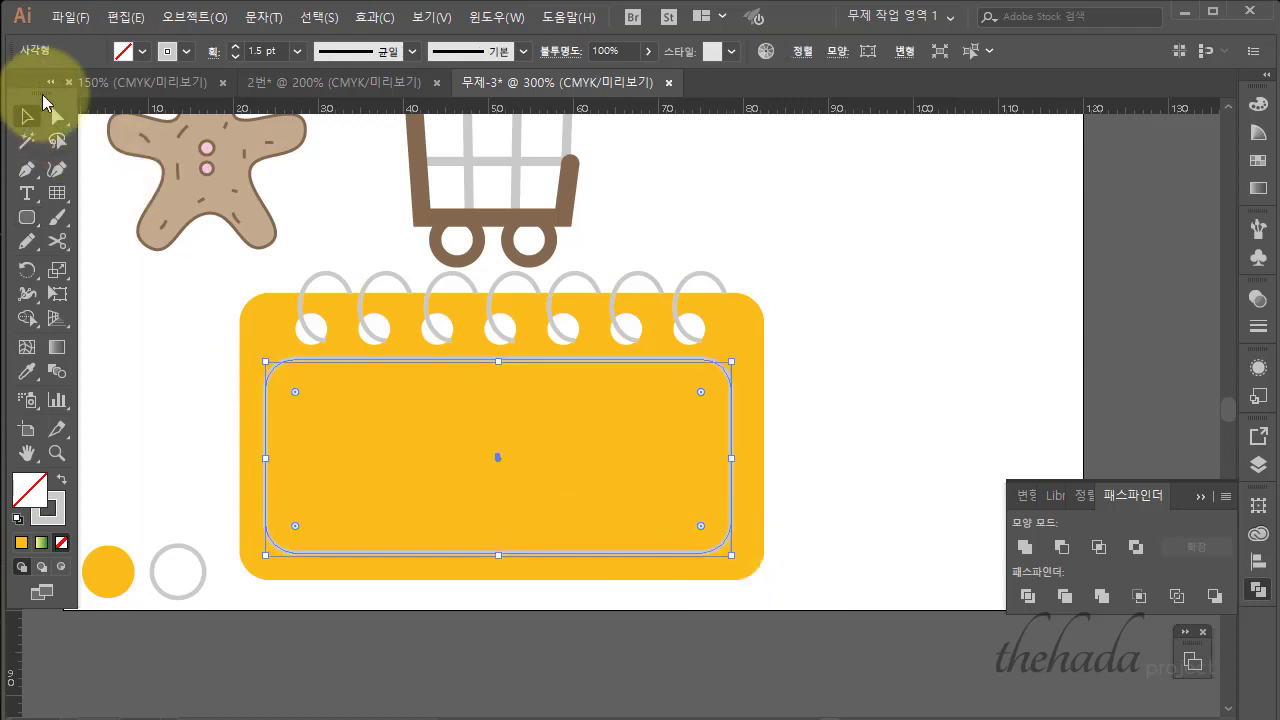
pyautogui.press('Down')
pyautogui.press('Down')
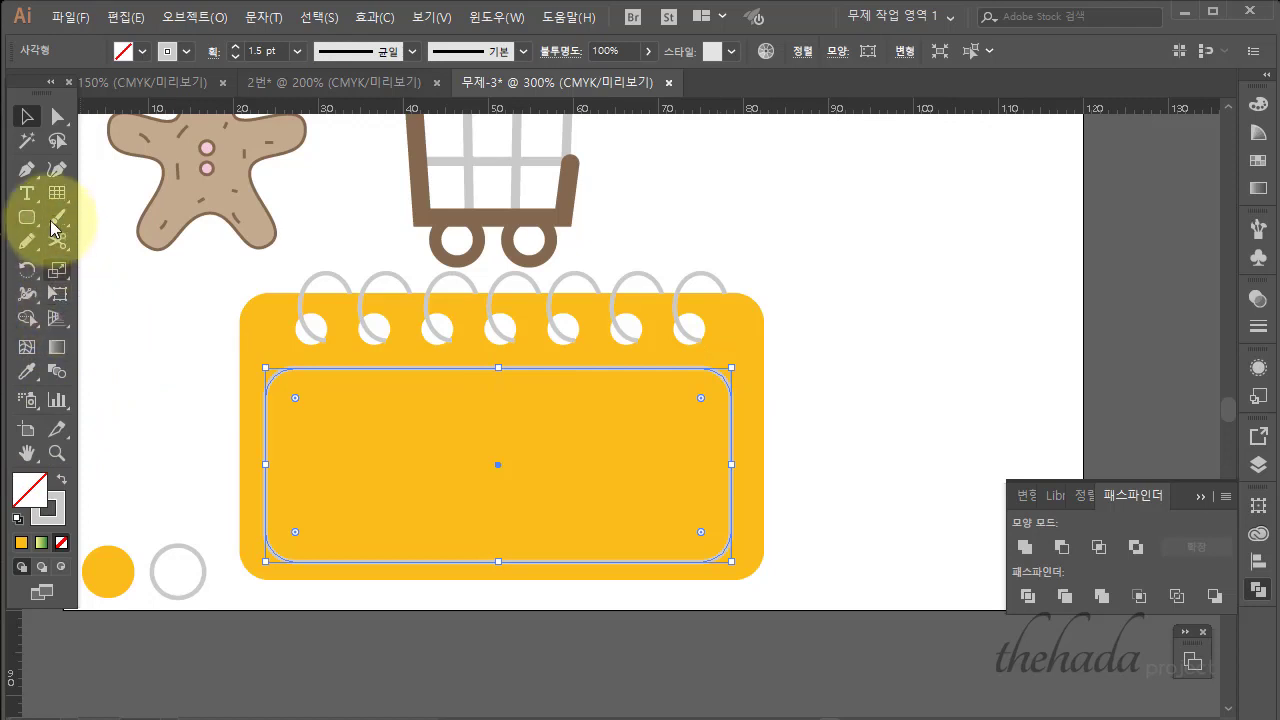
# Swap the inner rounded rectangle's fill and stroke, set its fill to white, and deselect it.
pyautogui.click(61, 480)
pyautogui.click(142, 51)
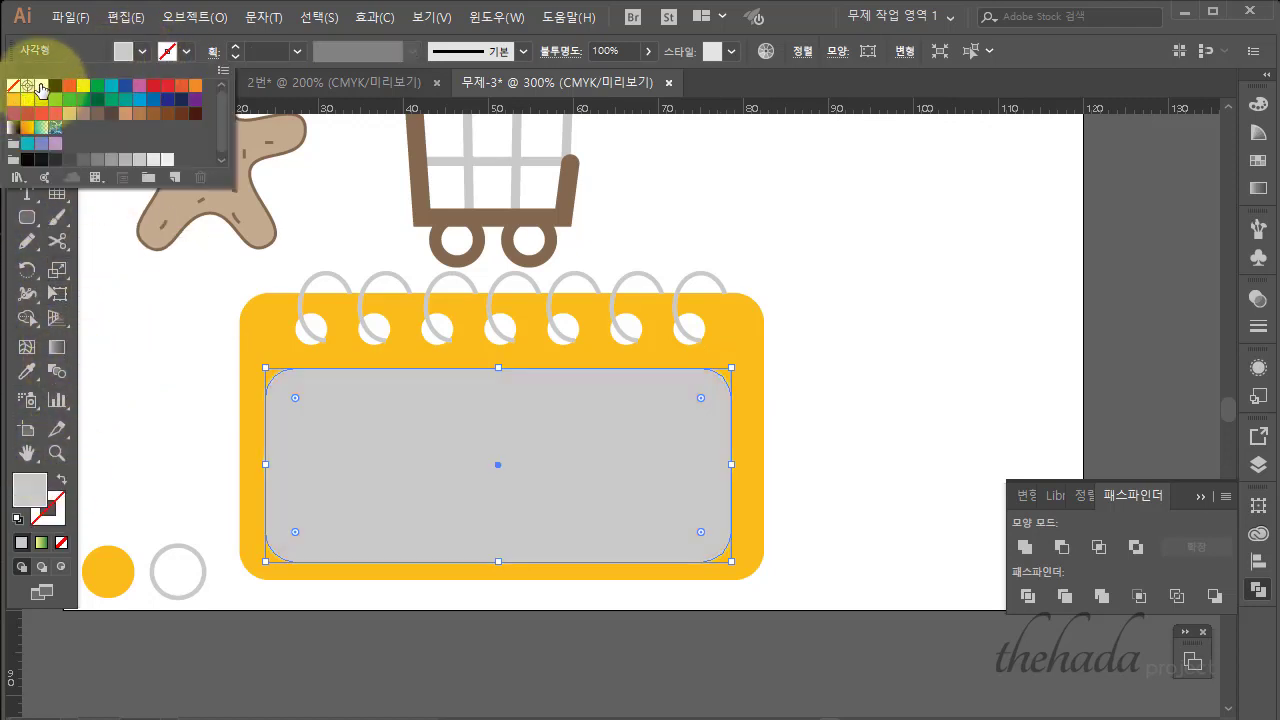
pyautogui.click(40, 88)
pyautogui.click(774, 244)
pyautogui.click(901, 476)
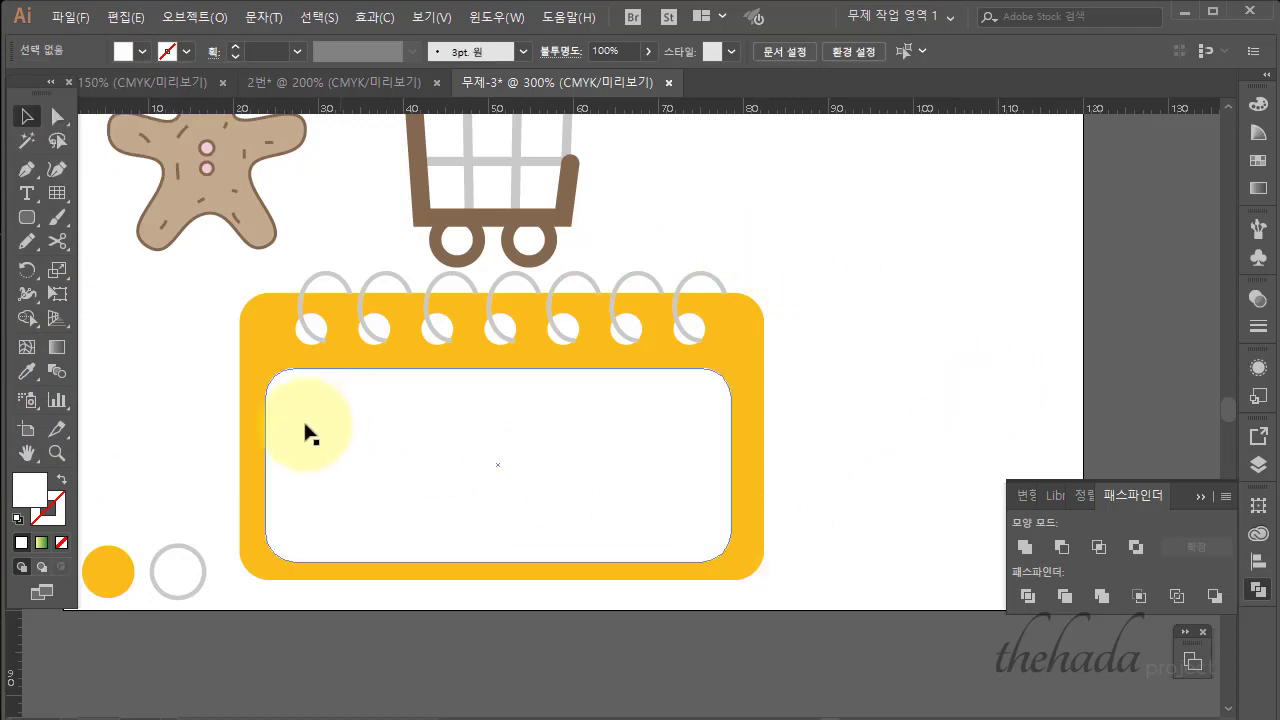
# Draw a straight horizontal line across the upper third of the white rectangle, past both sides, and select it together with that rectangle.
pyautogui.click(594, 470)
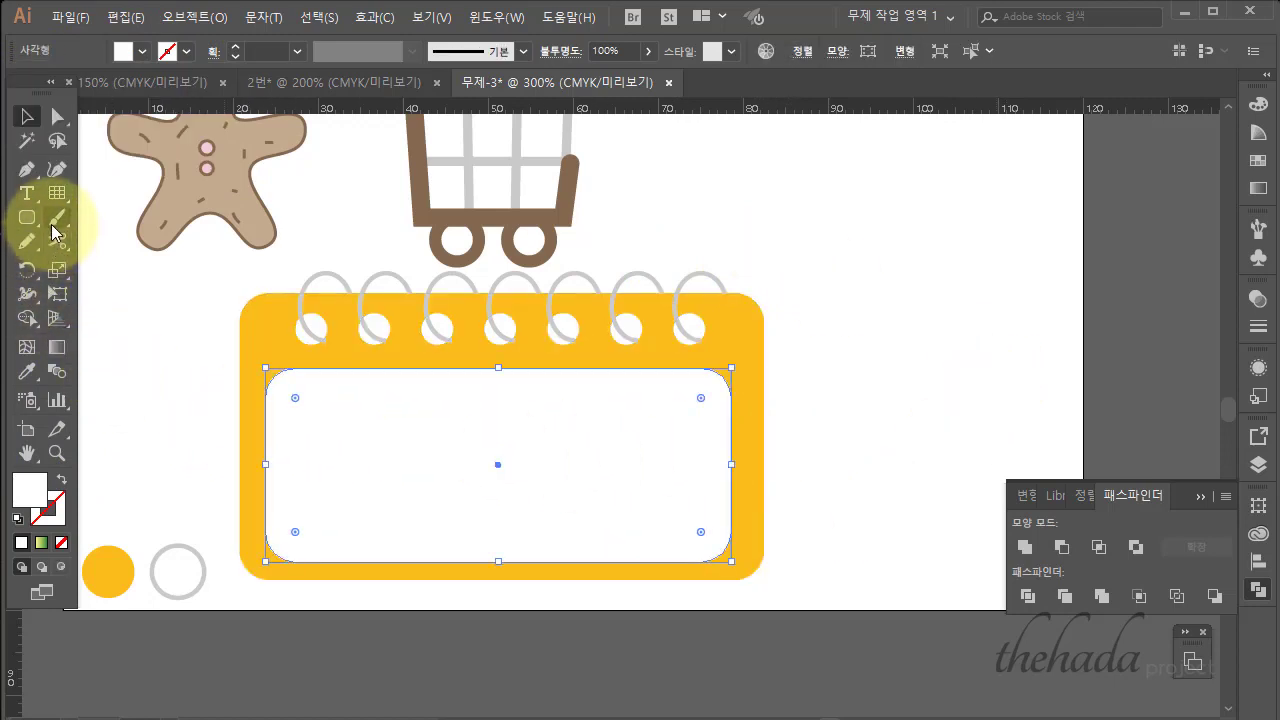
pyautogui.click(57, 193)
pyautogui.click(108, 193)
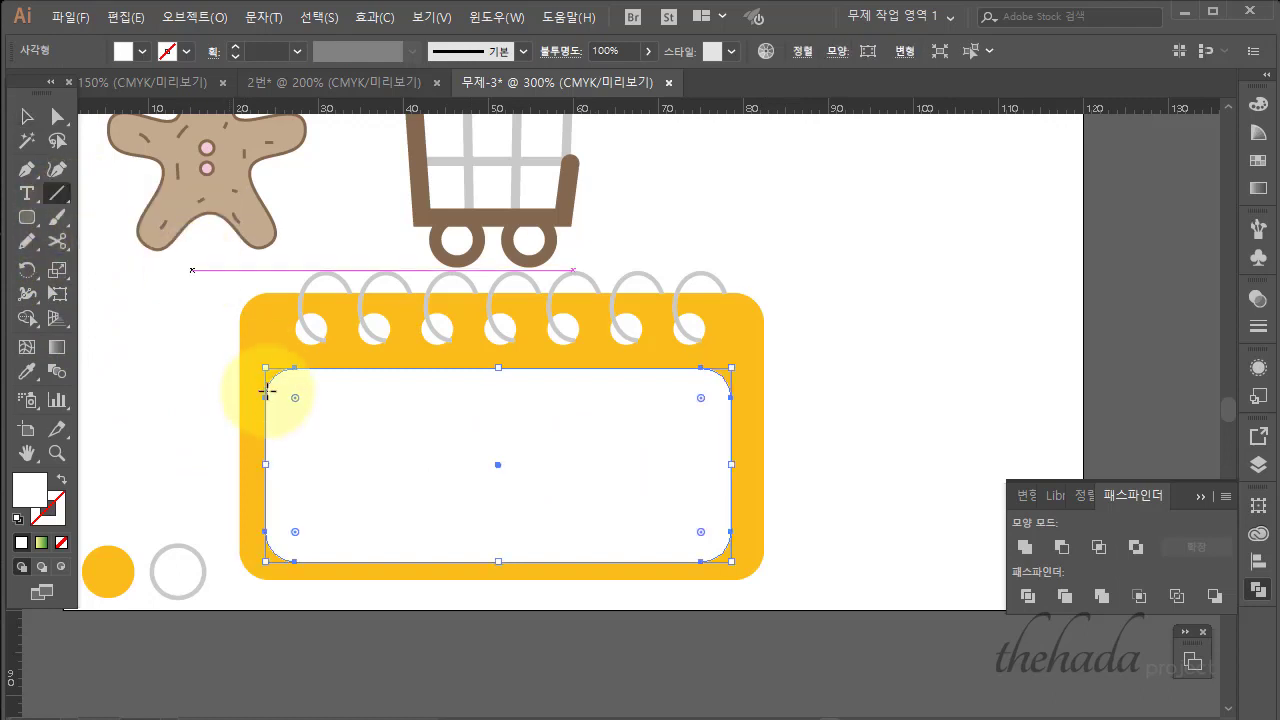
pyautogui.moveTo(232, 429); pyautogui.dragTo(778, 429)
pyautogui.click(26, 117)
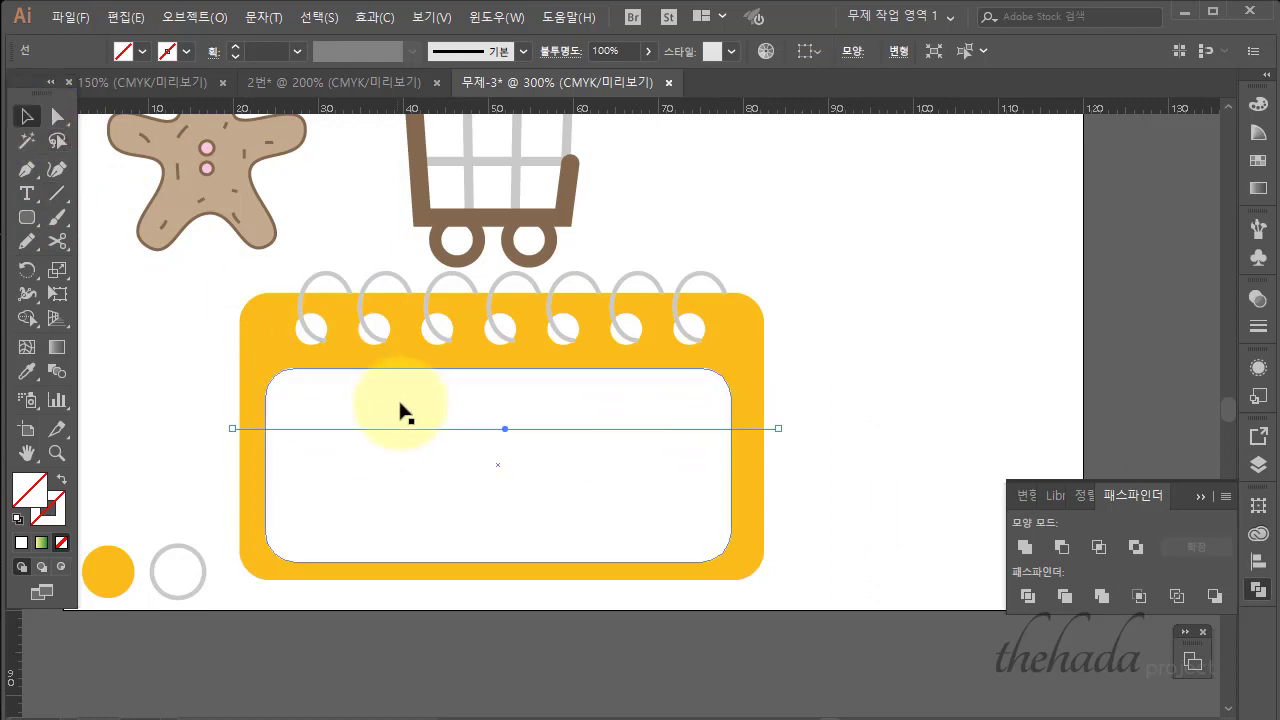
pyautogui.keyDown('shift'); pyautogui.click(402, 410); pyautogui.keyUp('shift')
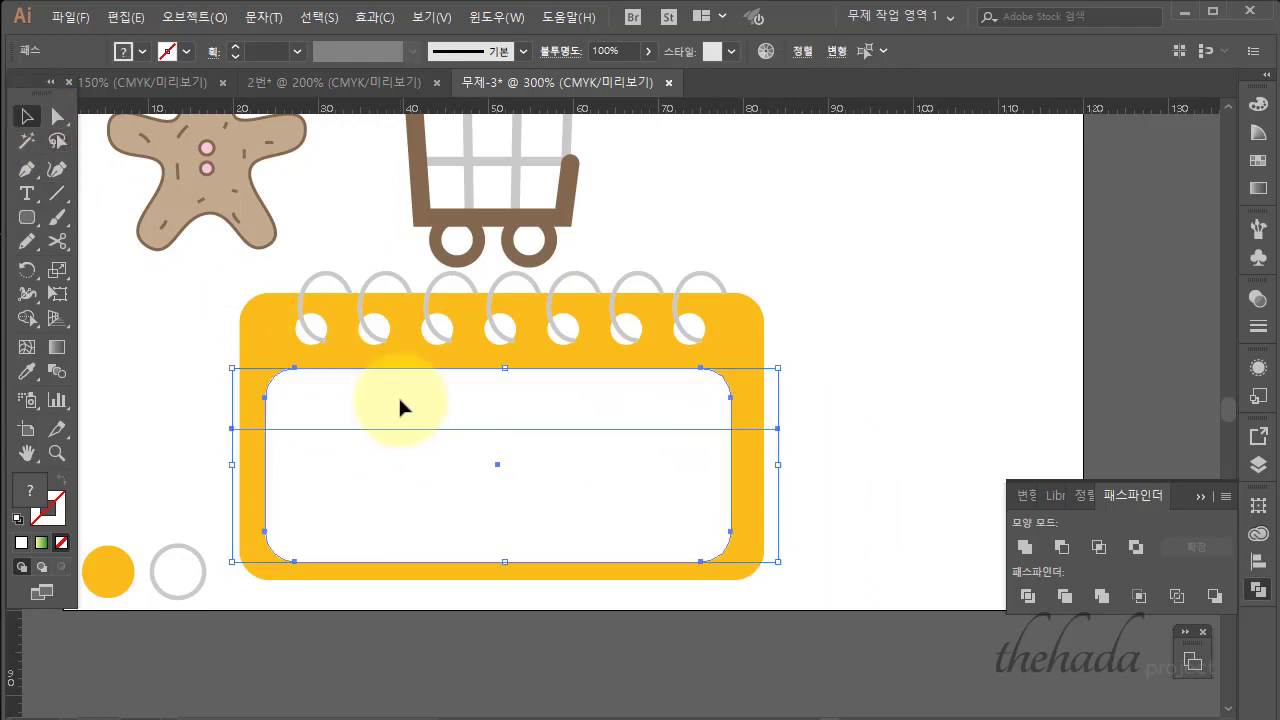
# Divide the white rounded rectangle along the horizontal line with Pathfinder and ungroup the resulting pieces.
pyautogui.click(1035, 598)
pyautogui.rightClick(716, 462)
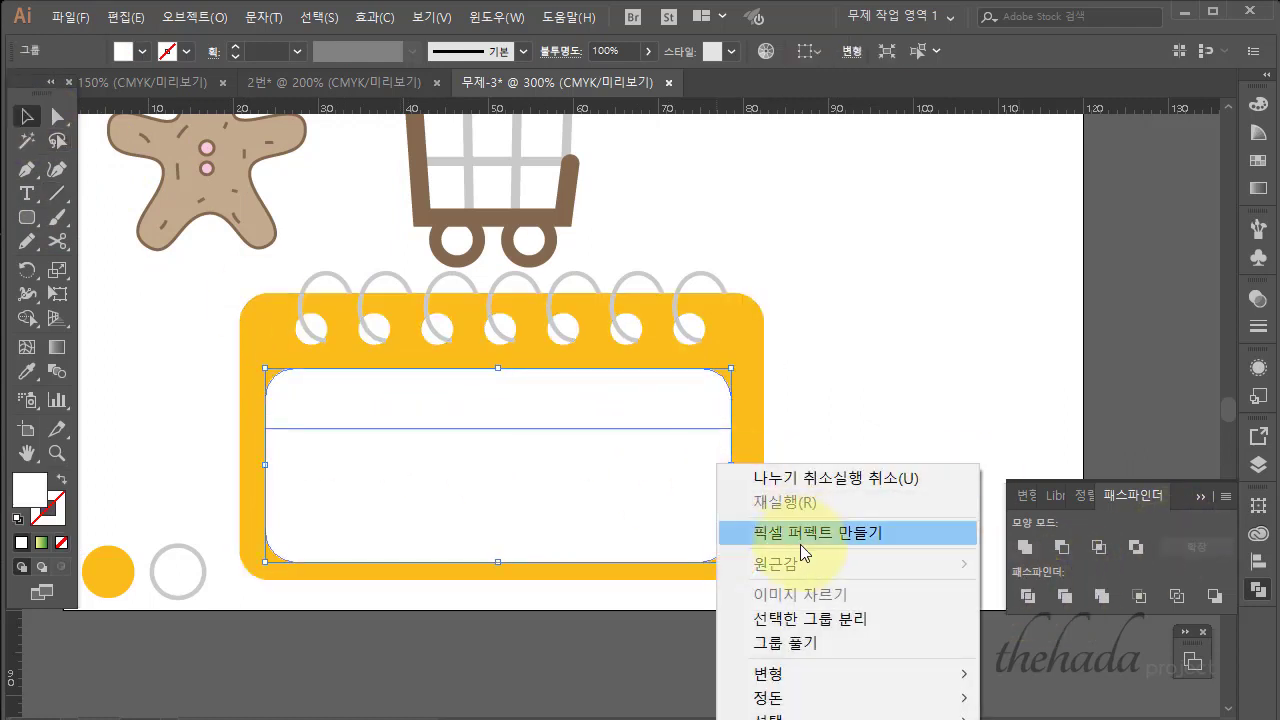
pyautogui.click(795, 639)
pyautogui.click(852, 512)
pyautogui.click(545, 400)
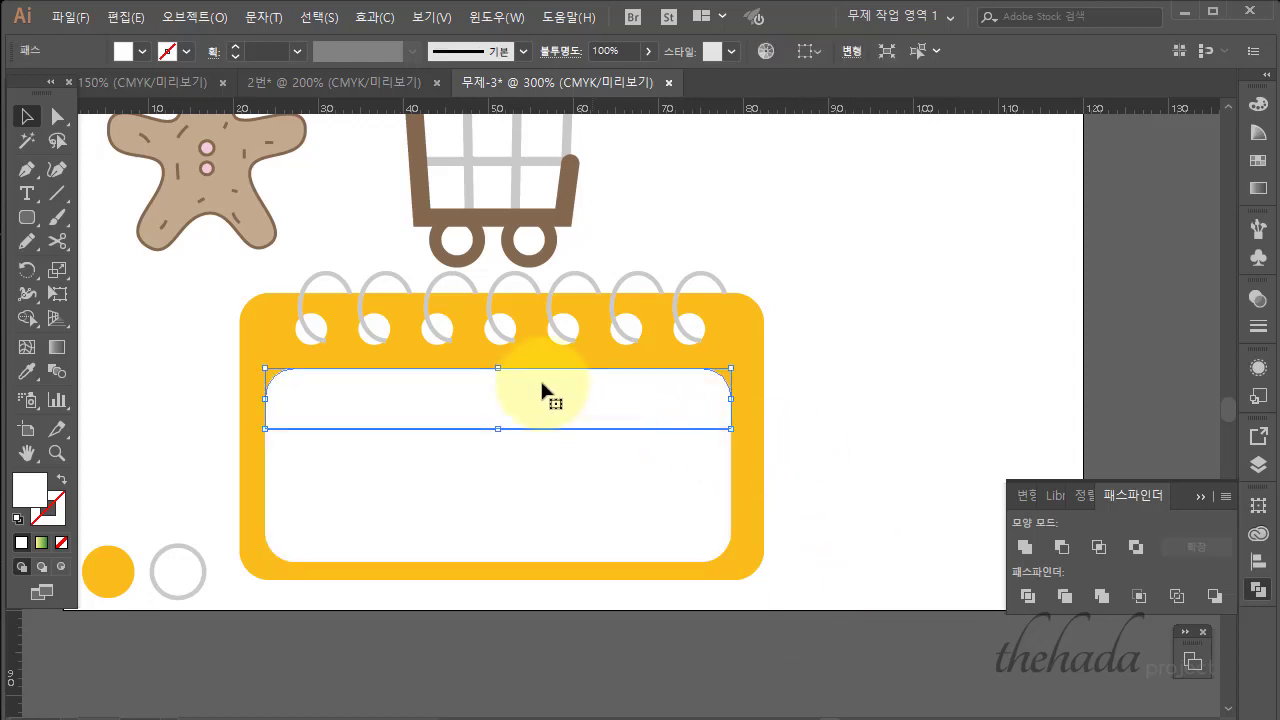
# Swap the fill and stroke of the larger lower piece so it has only a white outline, and deselect it.
pyautogui.click(528, 453)
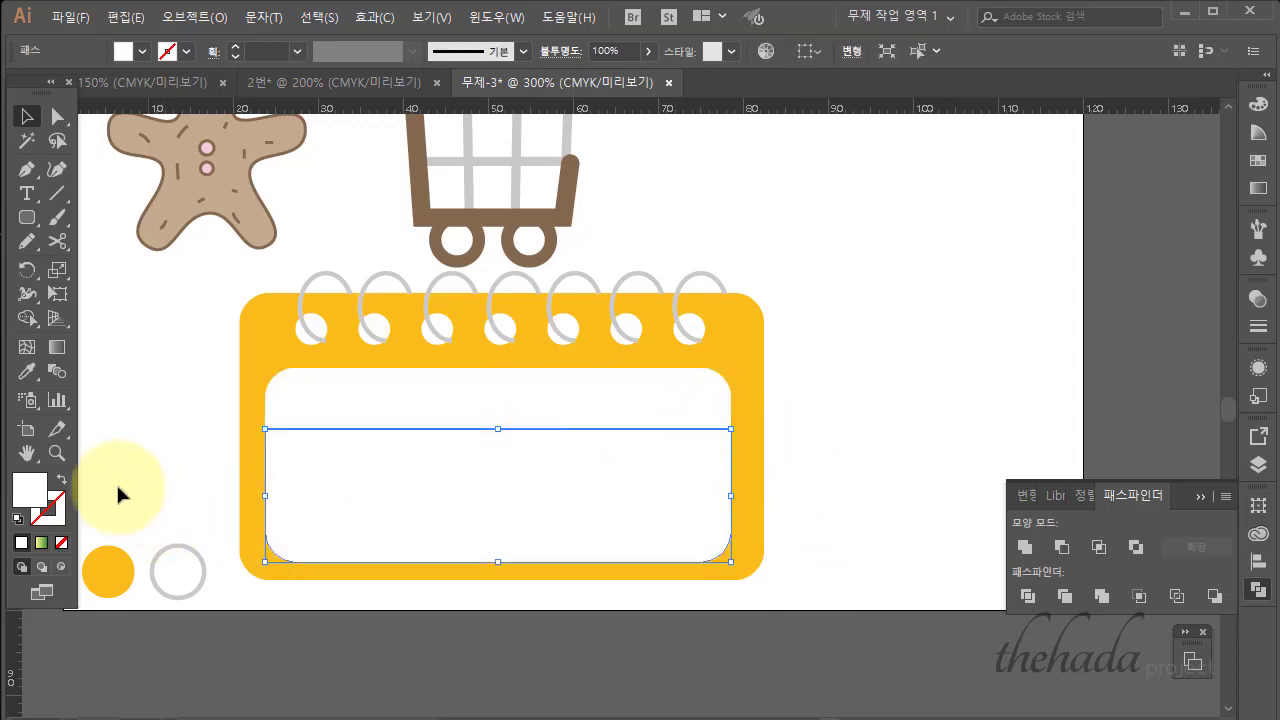
pyautogui.click(61, 482)
pyautogui.click(854, 531)
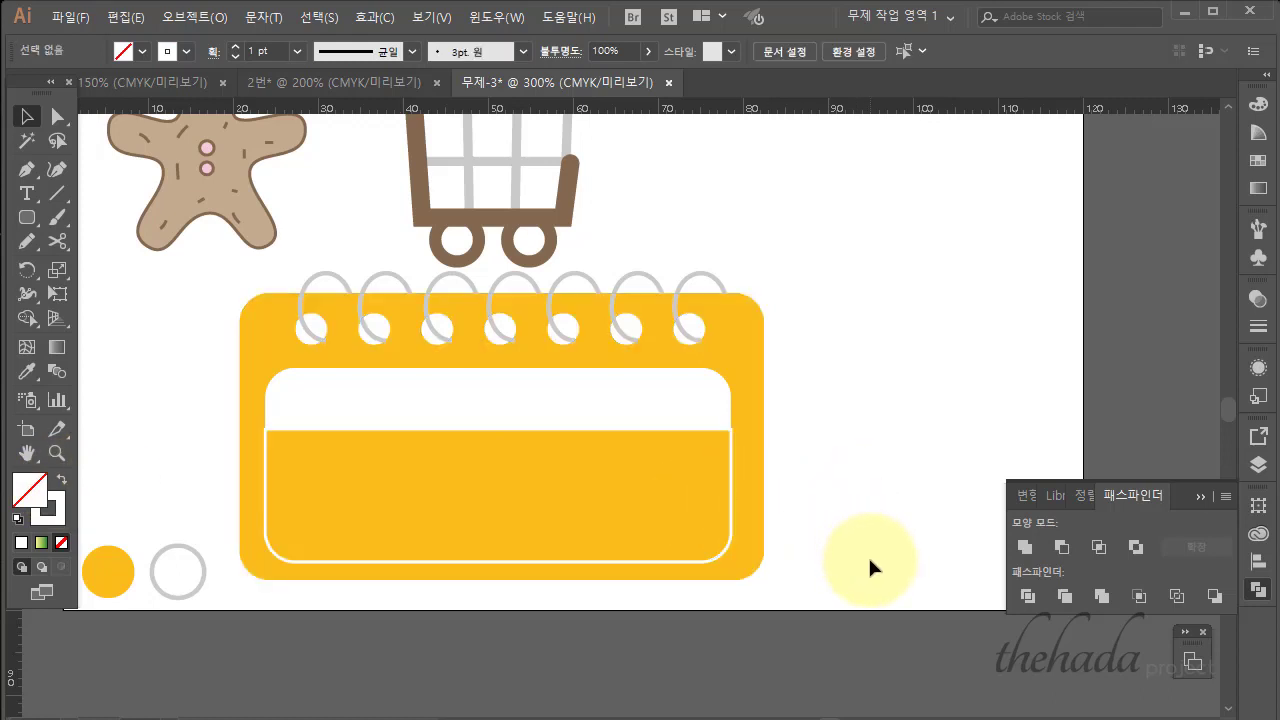
# Give the upper white piece a 1 pt white stroke as well, keeping its white fill, and deselect it.
pyautogui.click(386, 412)
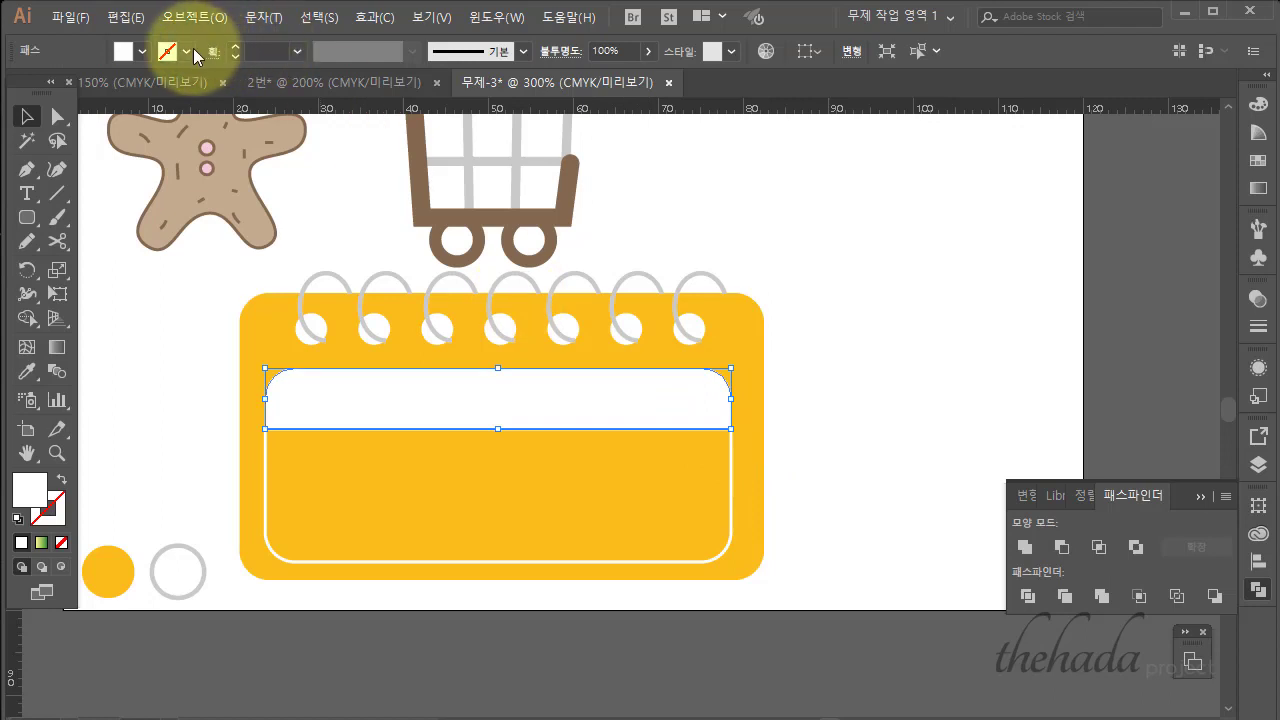
pyautogui.click(122, 51)
pyautogui.click(923, 313)
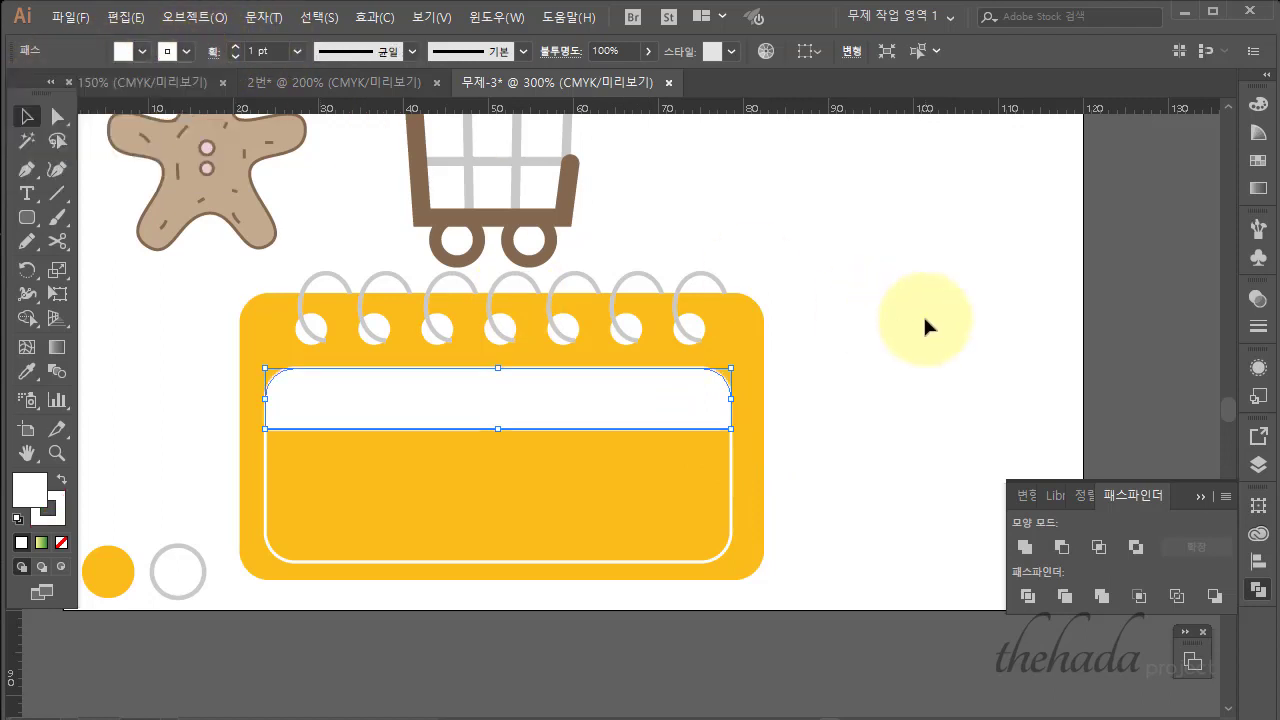
pyautogui.click(774, 624)
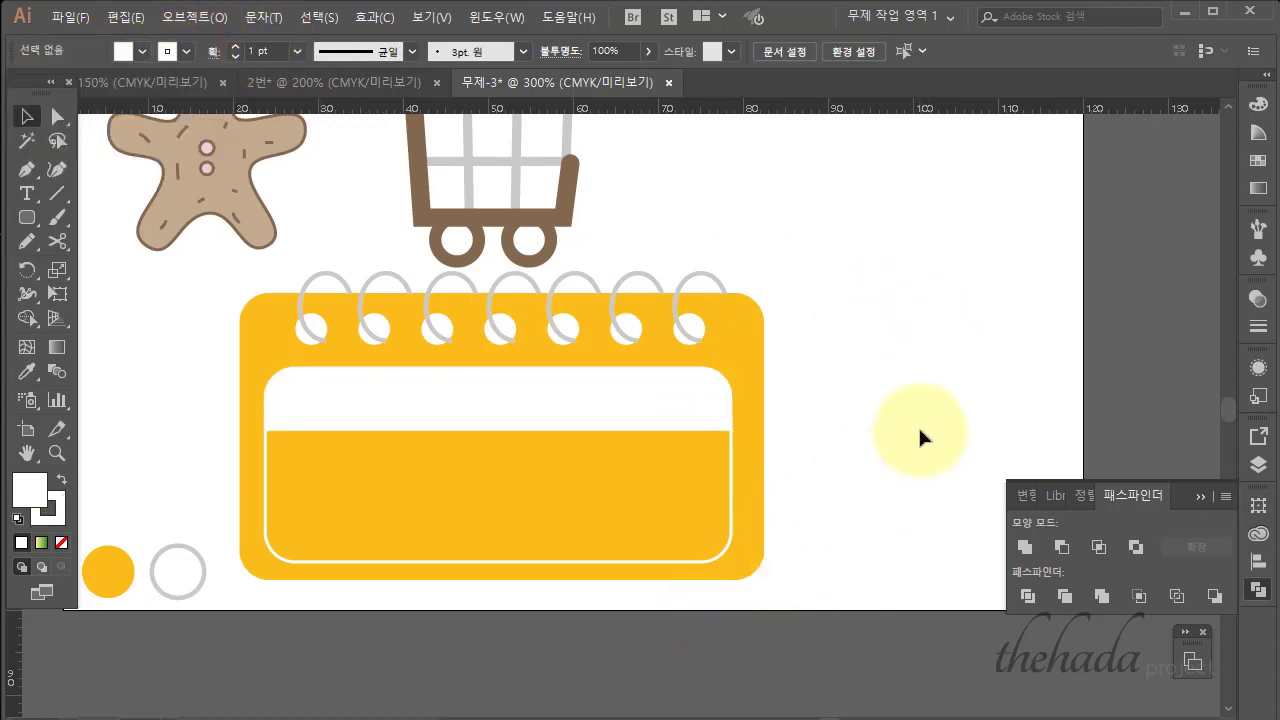
pyautogui.click(554, 220)
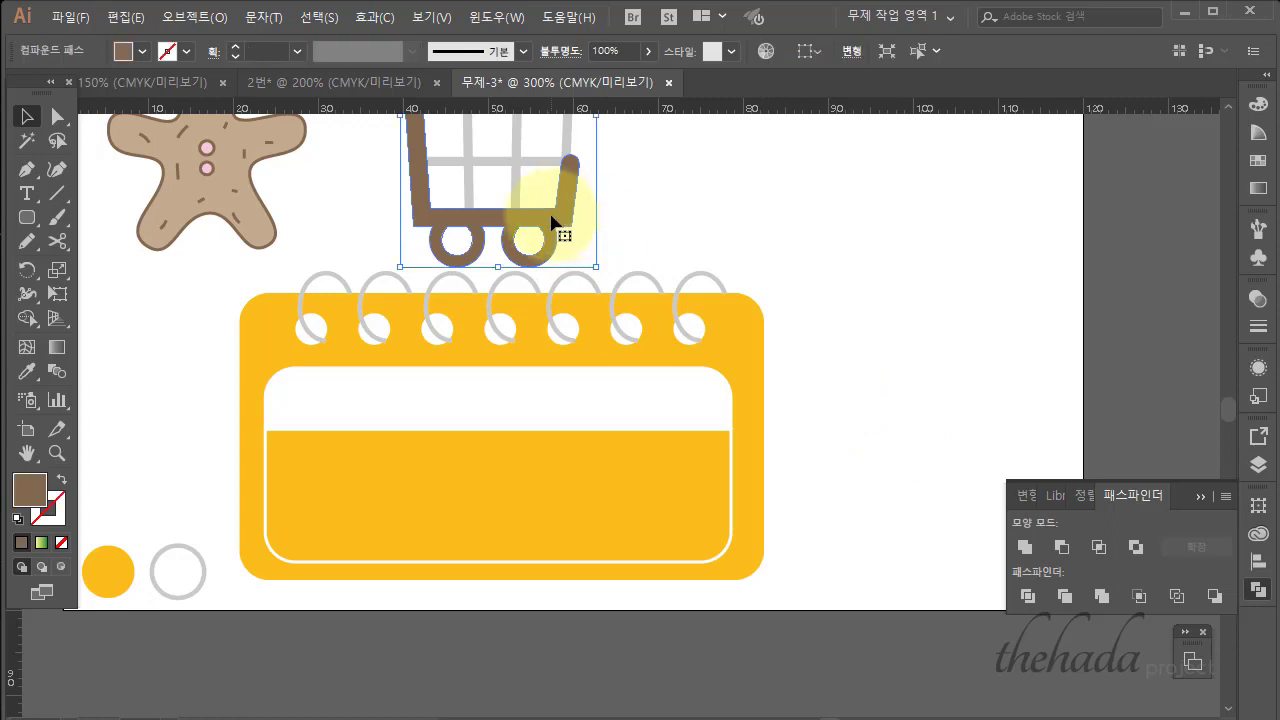
pyautogui.moveTo(554, 220); pyautogui.dragTo(919, 355)
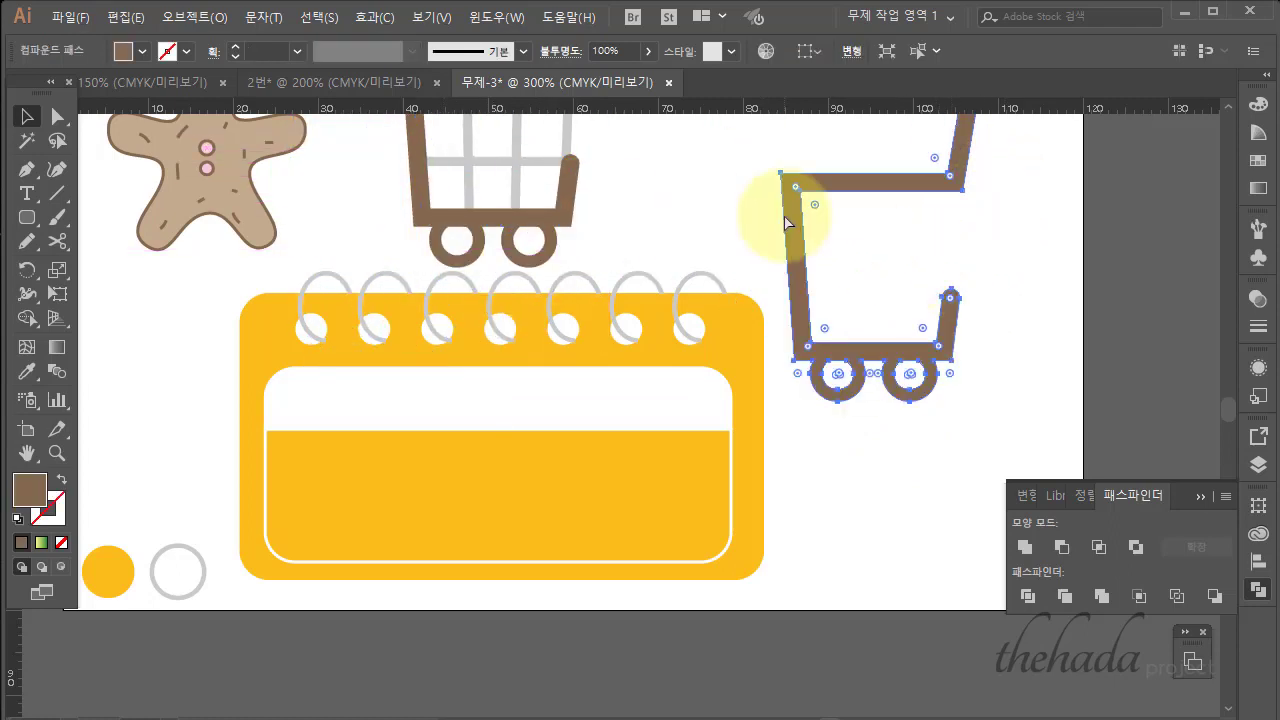
pyautogui.hotkey('ctrl', 'z')
pyautogui.click(747, 228)
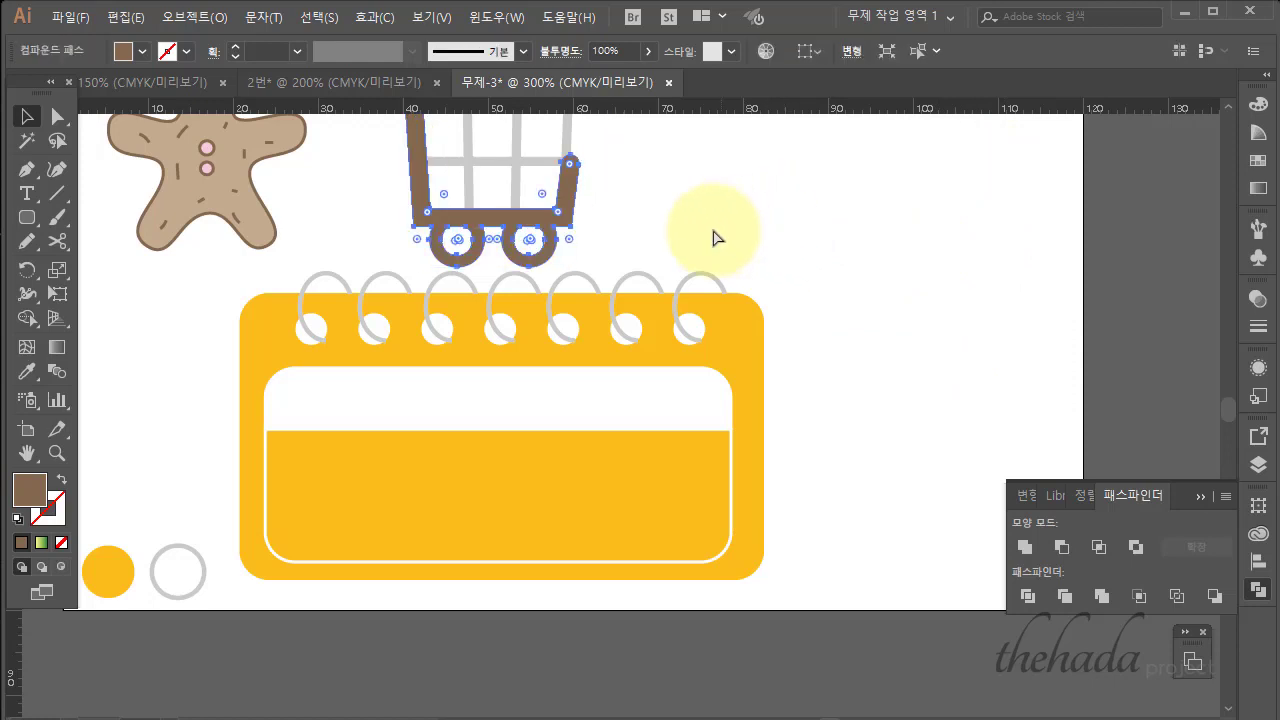
pyautogui.click(500, 164)
pyautogui.rightClick(500, 164)
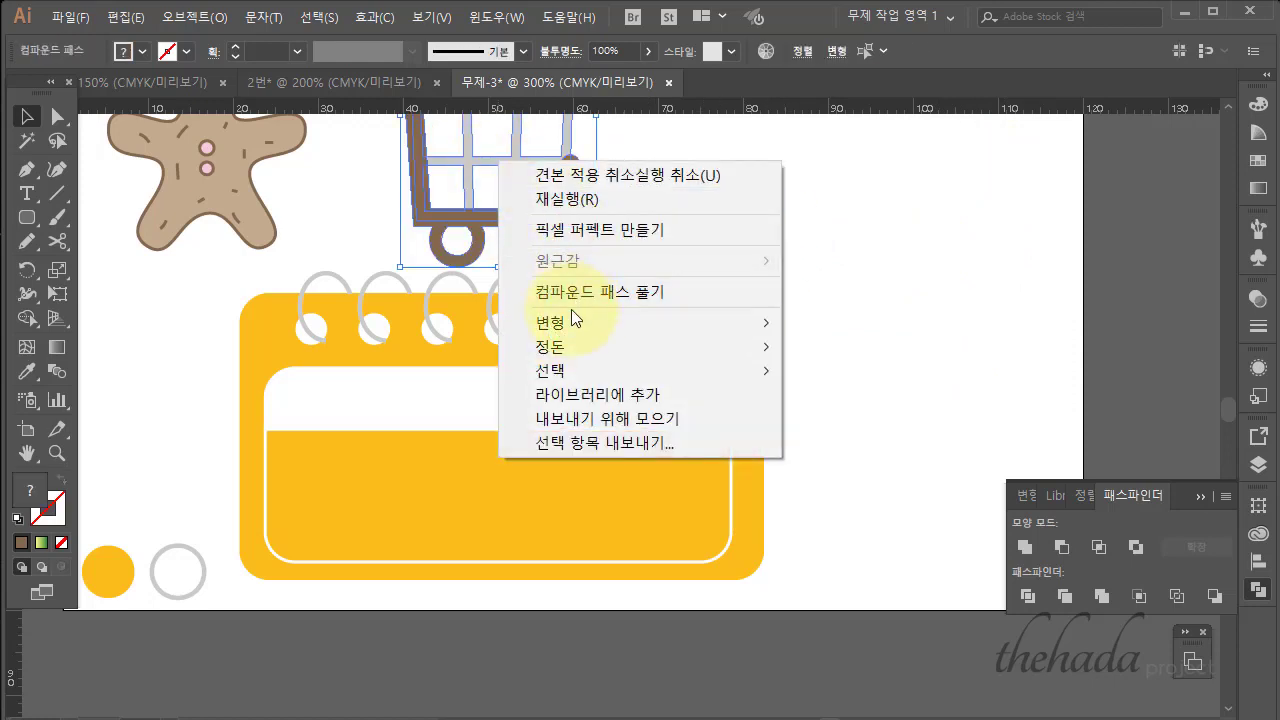
pyautogui.click(823, 216)
# Select the shopping cart's brown frame and grey grid together and place a copy to the right, near the calendar's upper-right corner.
pyautogui.scroll(5, 751, 242)
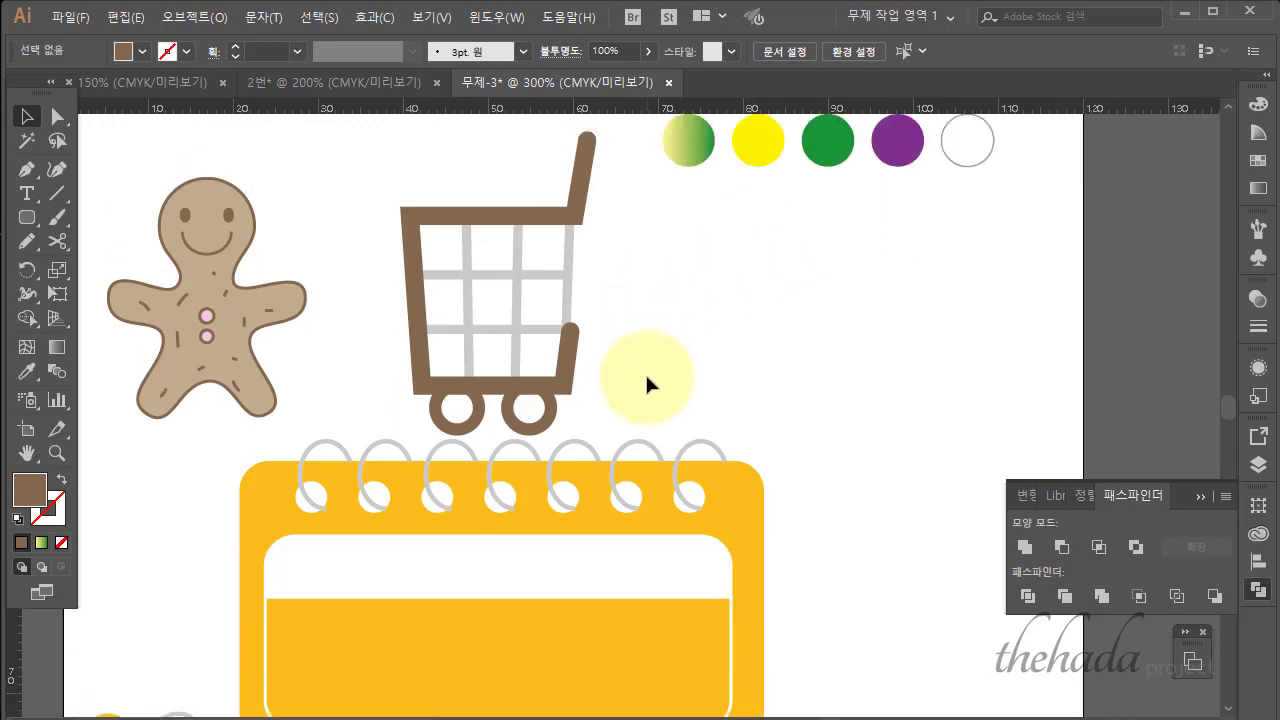
pyautogui.click(485, 214)
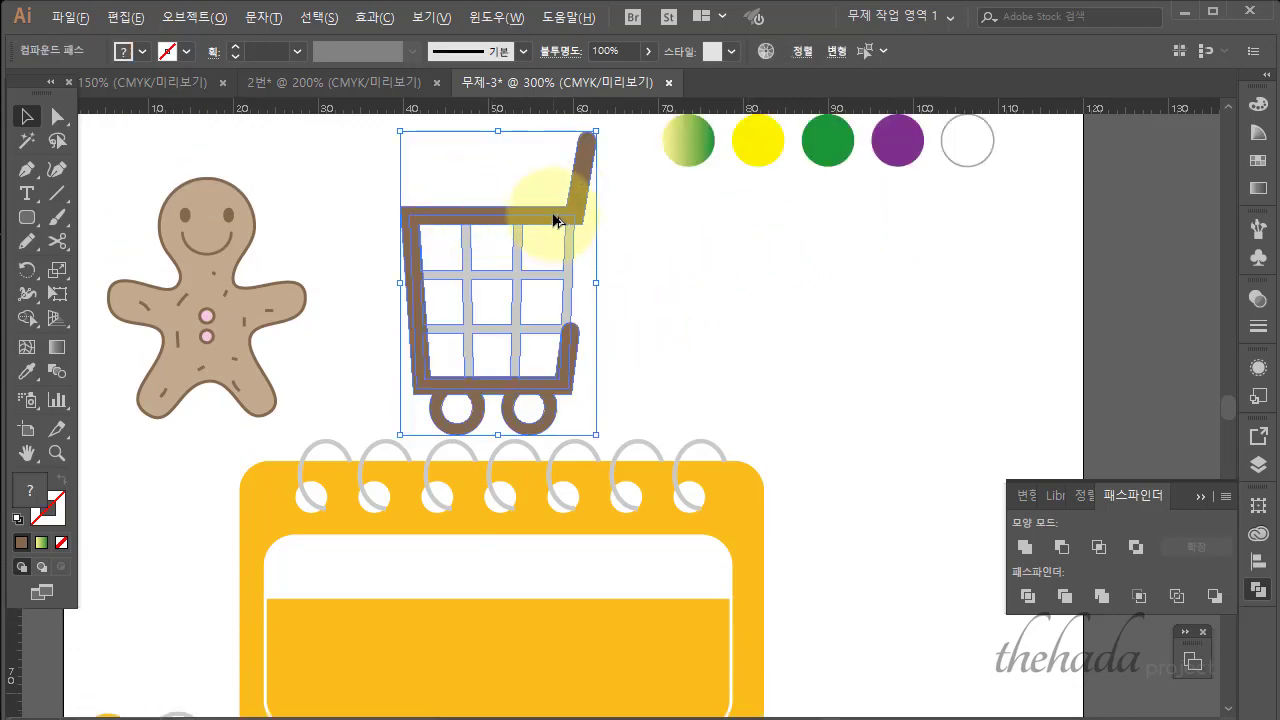
pyautogui.keyDown('alt'); pyautogui.moveTo(555, 220); pyautogui.dragTo(885, 355); pyautogui.keyUp('alt')
pyautogui.scroll(-4, 866, 355)
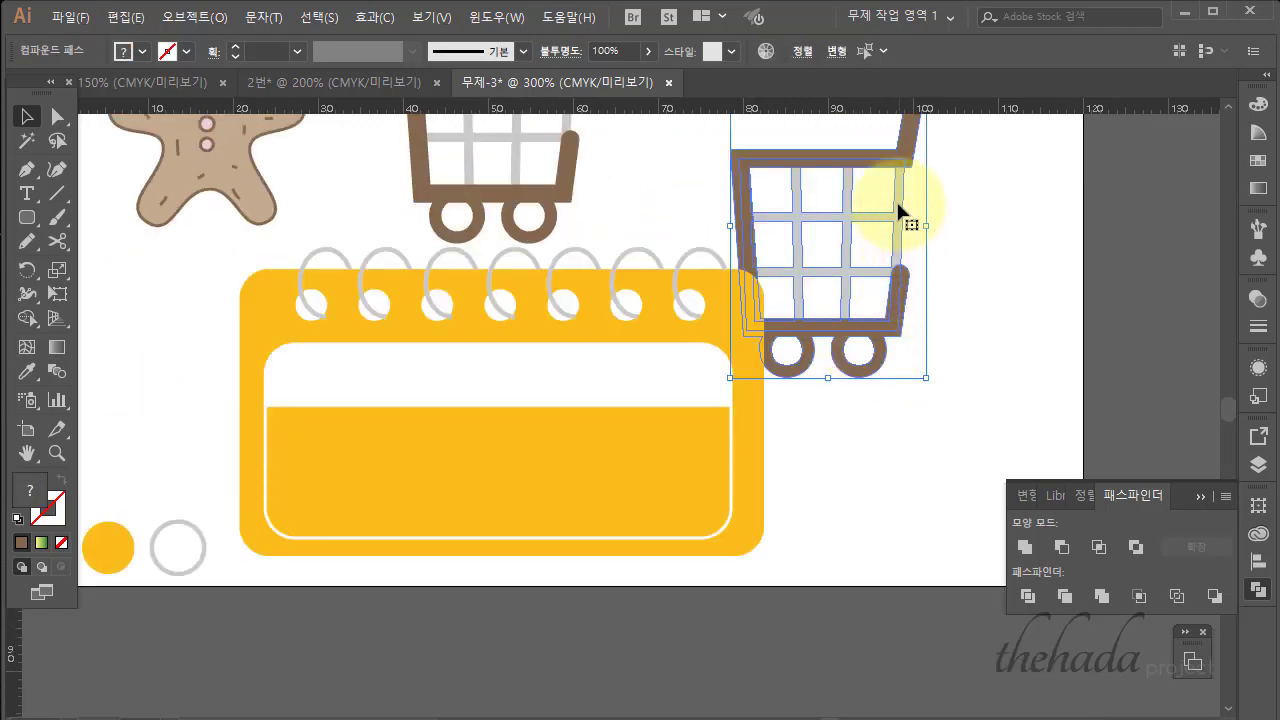
pyautogui.rightClick(890, 162)
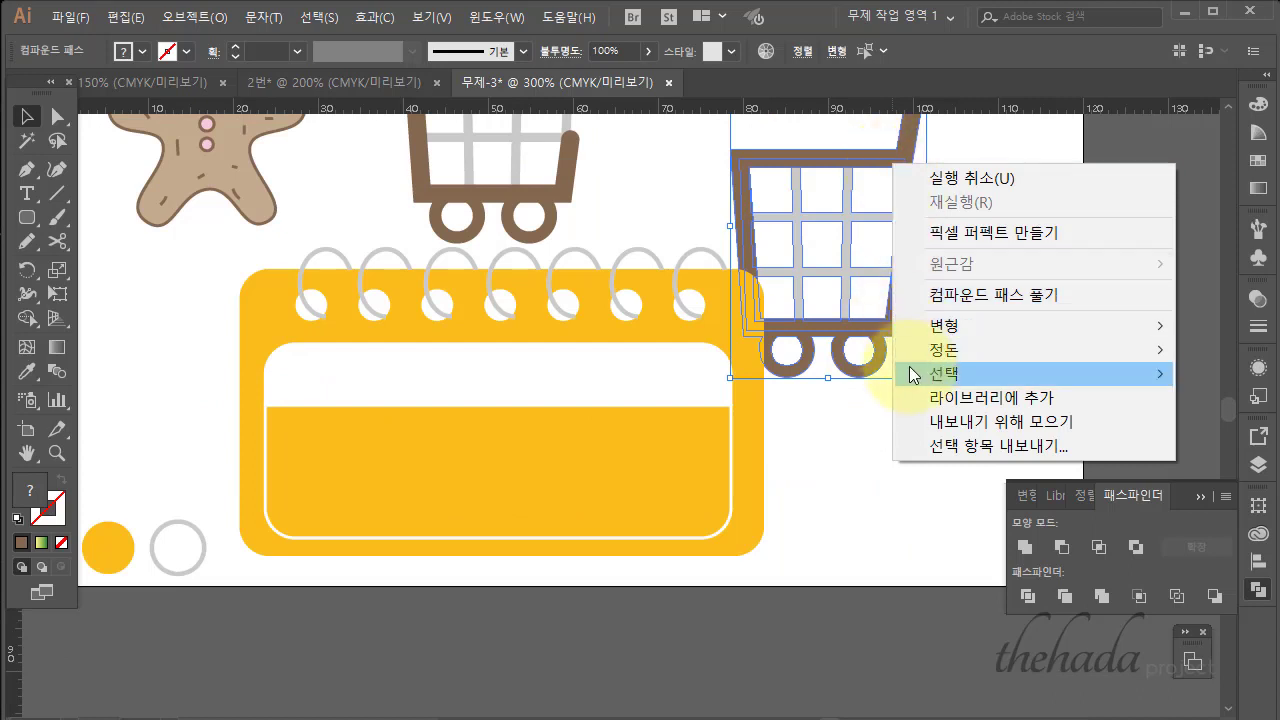
pyautogui.moveTo(911, 356)
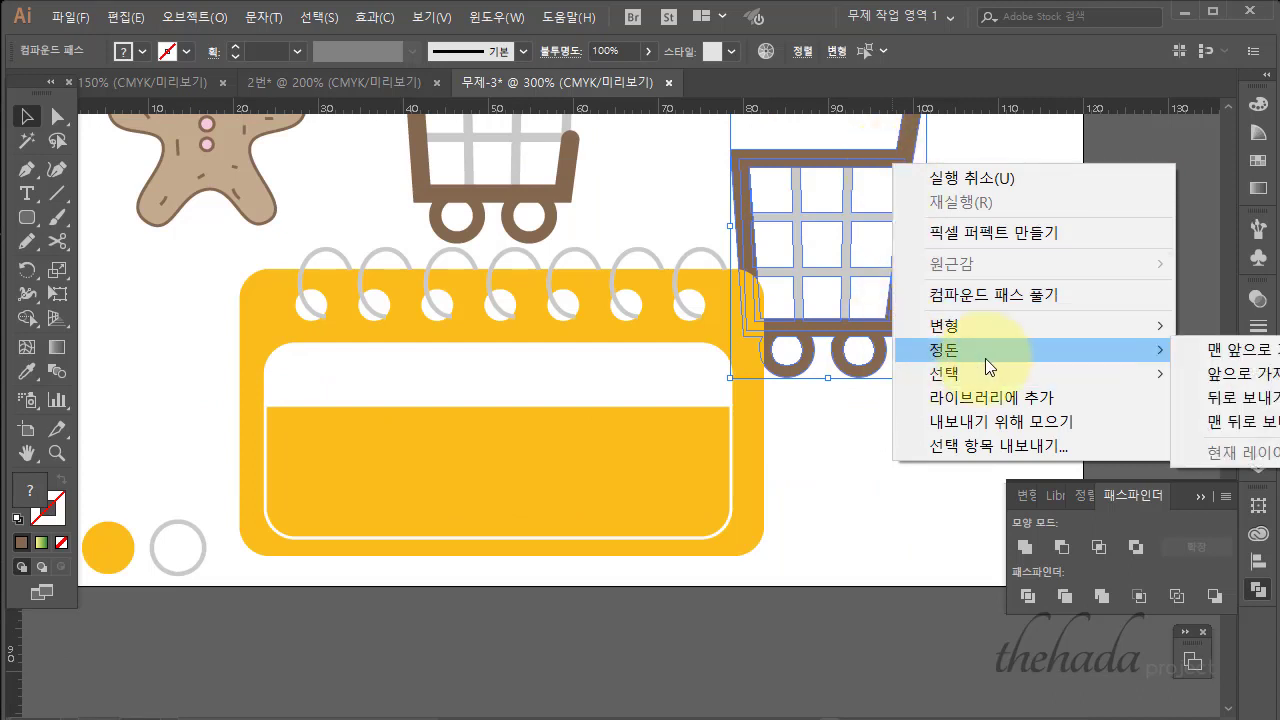
pyautogui.click(877, 439)
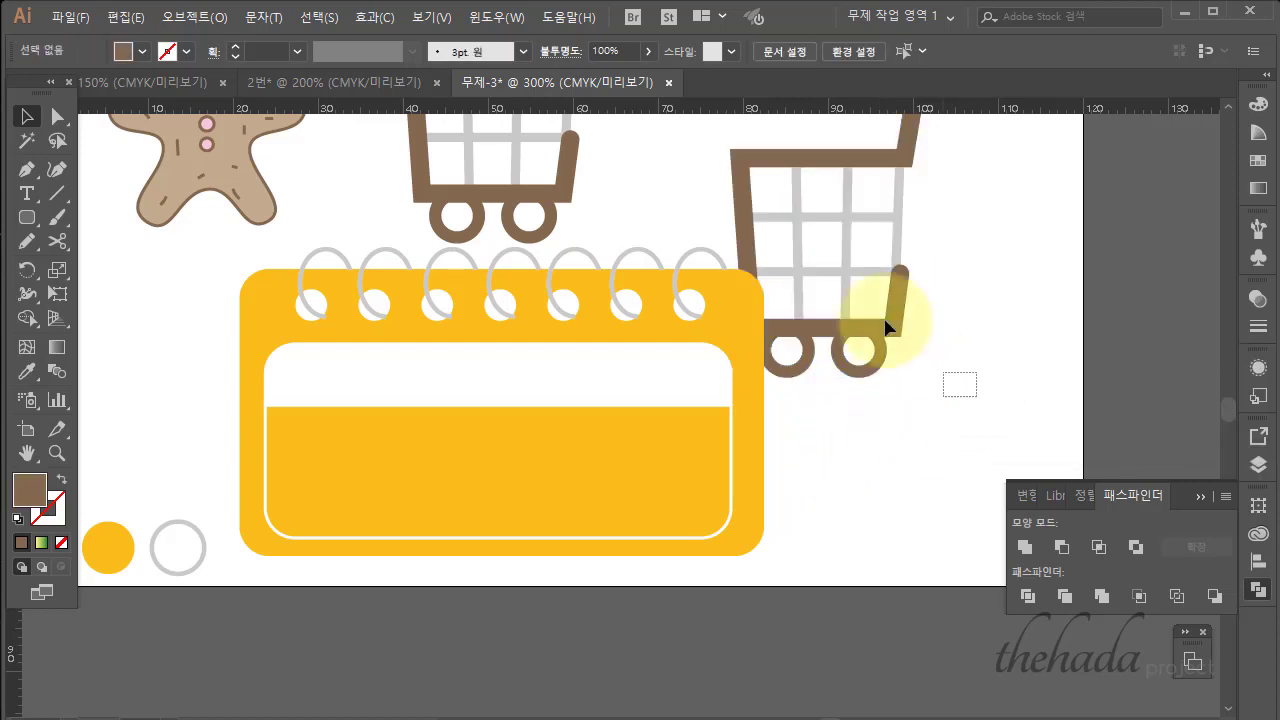
# Move the cart copy onto the calendar, shrink it to fit the beginning of the white strip, and bring it to the front.
pyautogui.click(851, 195)
pyautogui.moveTo(889, 167); pyautogui.dragTo(322, 348)
pyautogui.rightClick(312, 368)
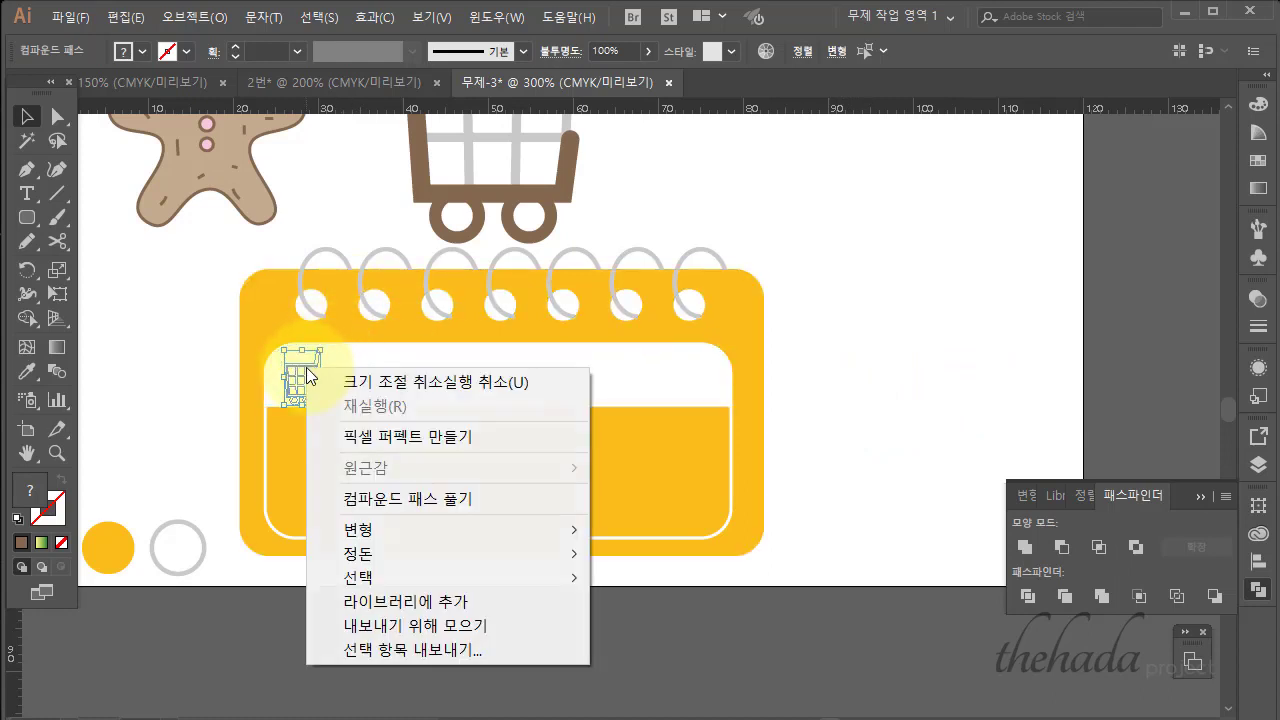
pyautogui.moveTo(430, 554)
pyautogui.click(840, 554)
pyautogui.click(917, 429)
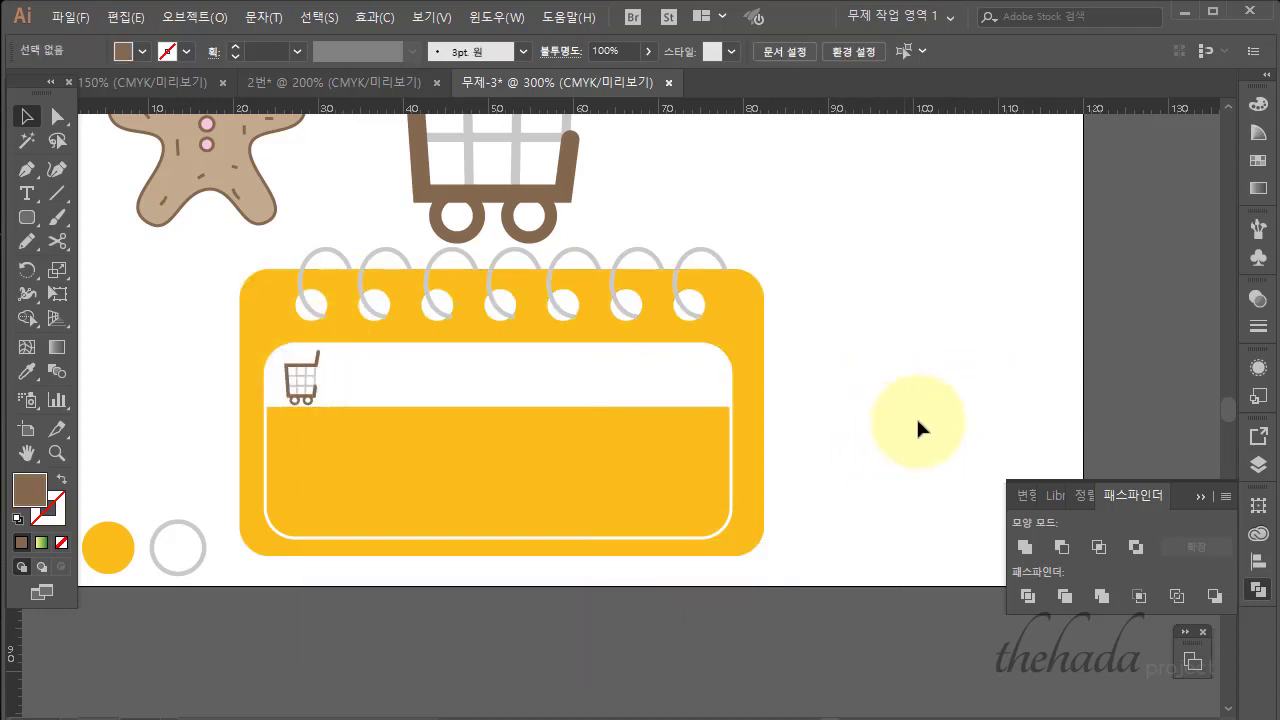
# Select the whole small cart, nudge it up, and duplicate it into a row of six evenly spaced carts along the white strip.
pyautogui.click(298, 390)
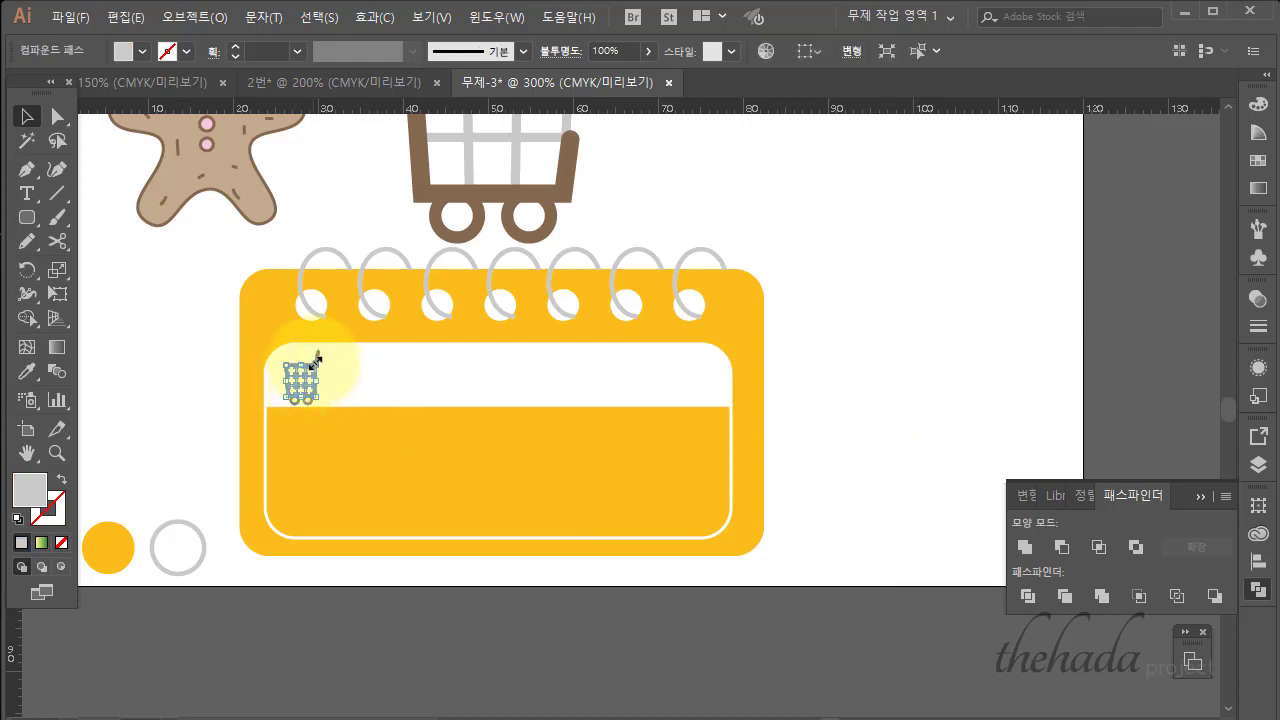
pyautogui.click(846, 317)
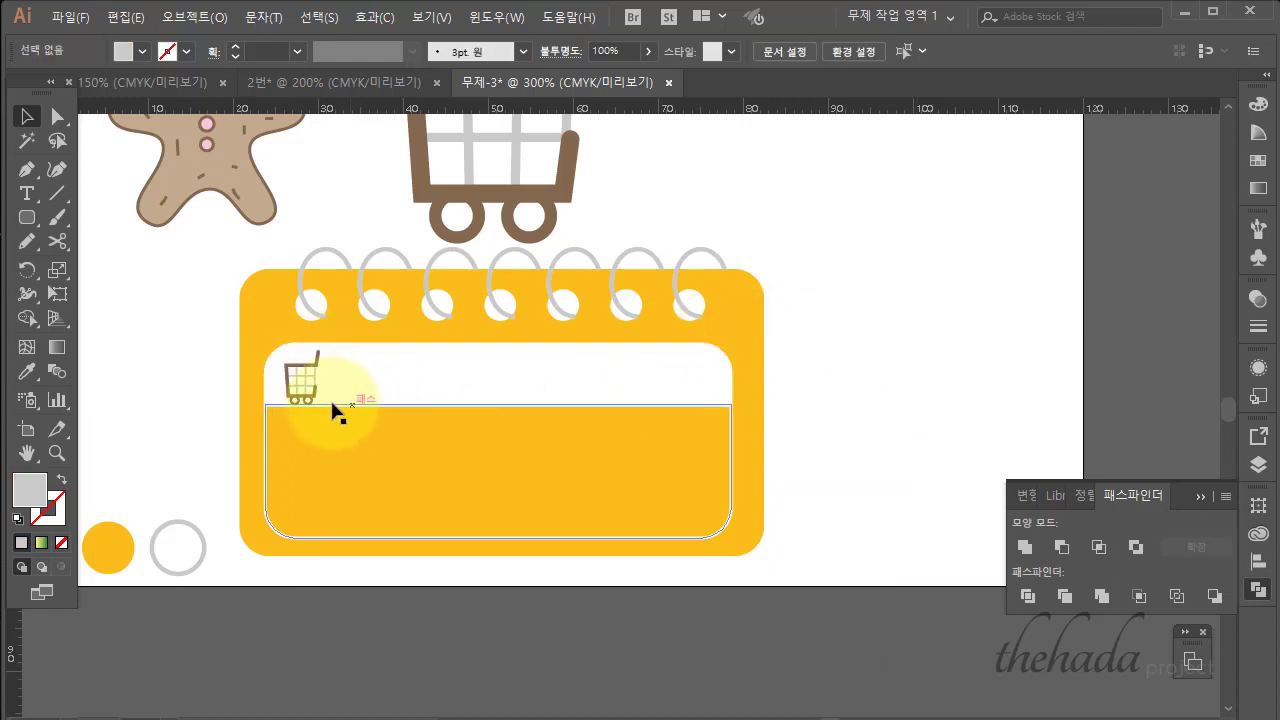
pyautogui.click(305, 398)
pyautogui.keyDown('shift'); pyautogui.click(318, 382); pyautogui.keyUp('shift')
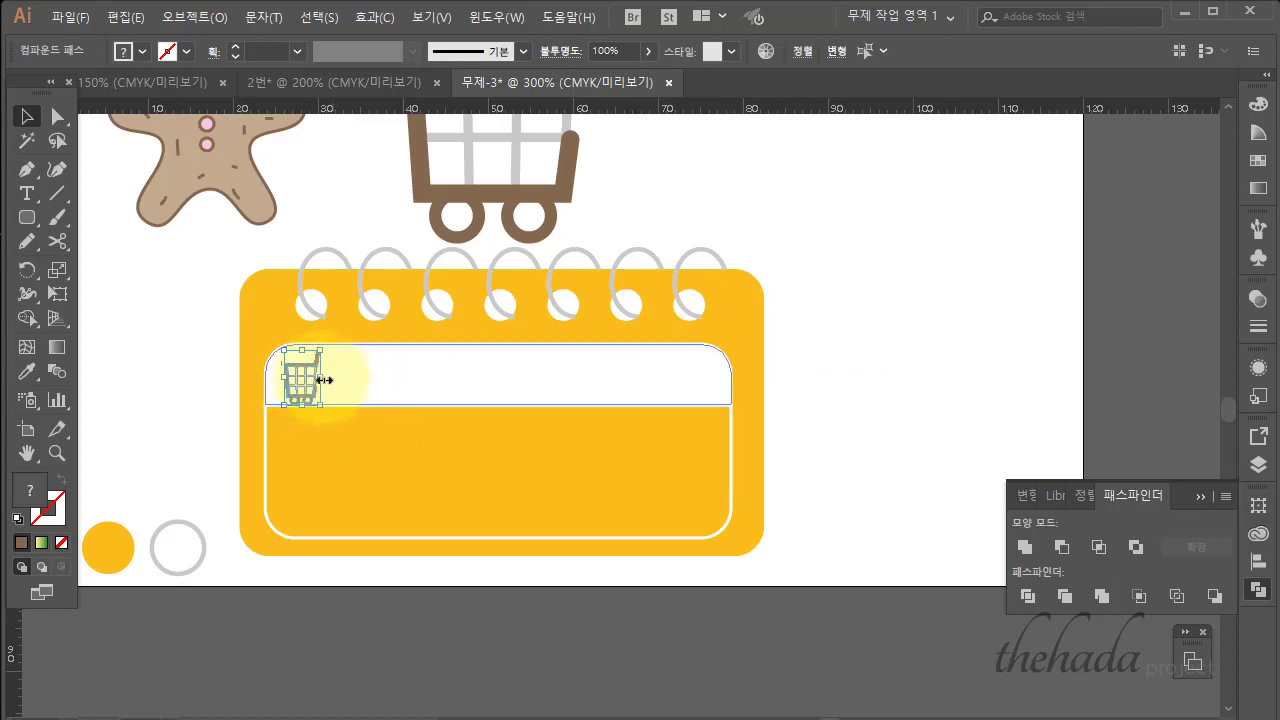
pyautogui.click(303, 388)
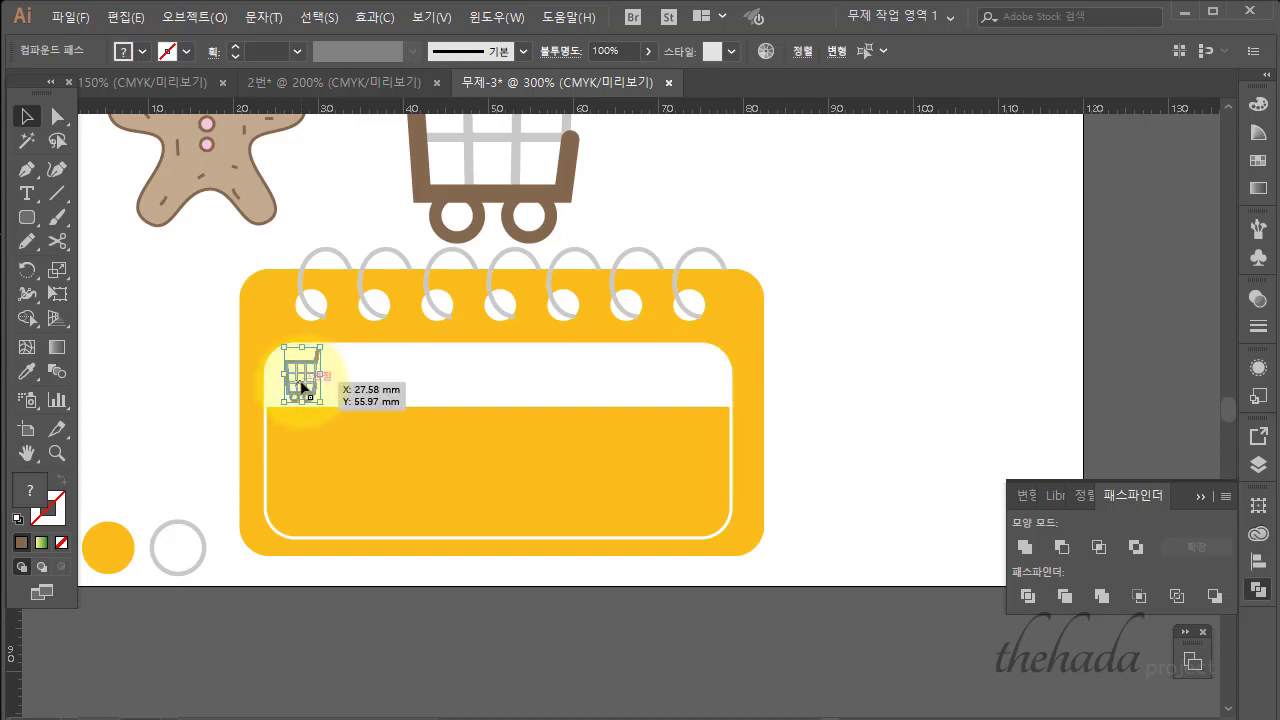
pyautogui.moveTo(301, 388); pyautogui.dragTo(391, 377)
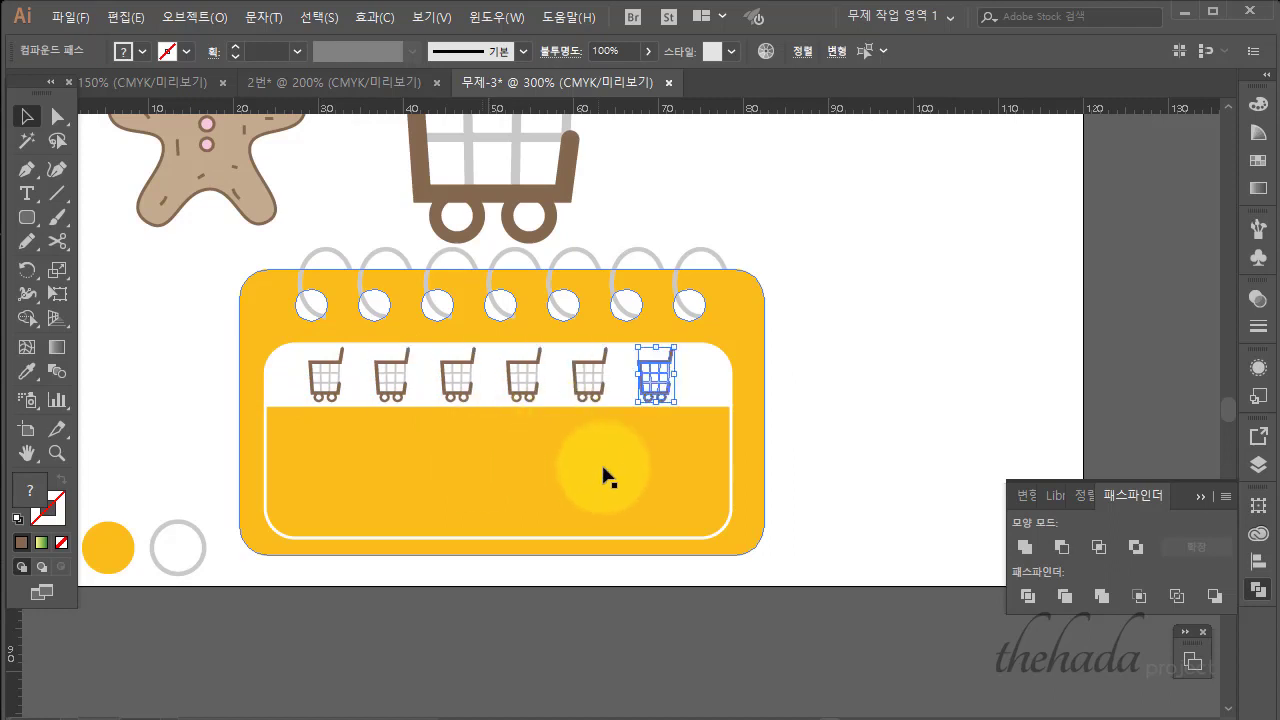
pyautogui.click(893, 441)
# Add a text line reading "Happy is..." just below the orange calendar.
pyautogui.scroll(-2, 893, 443)
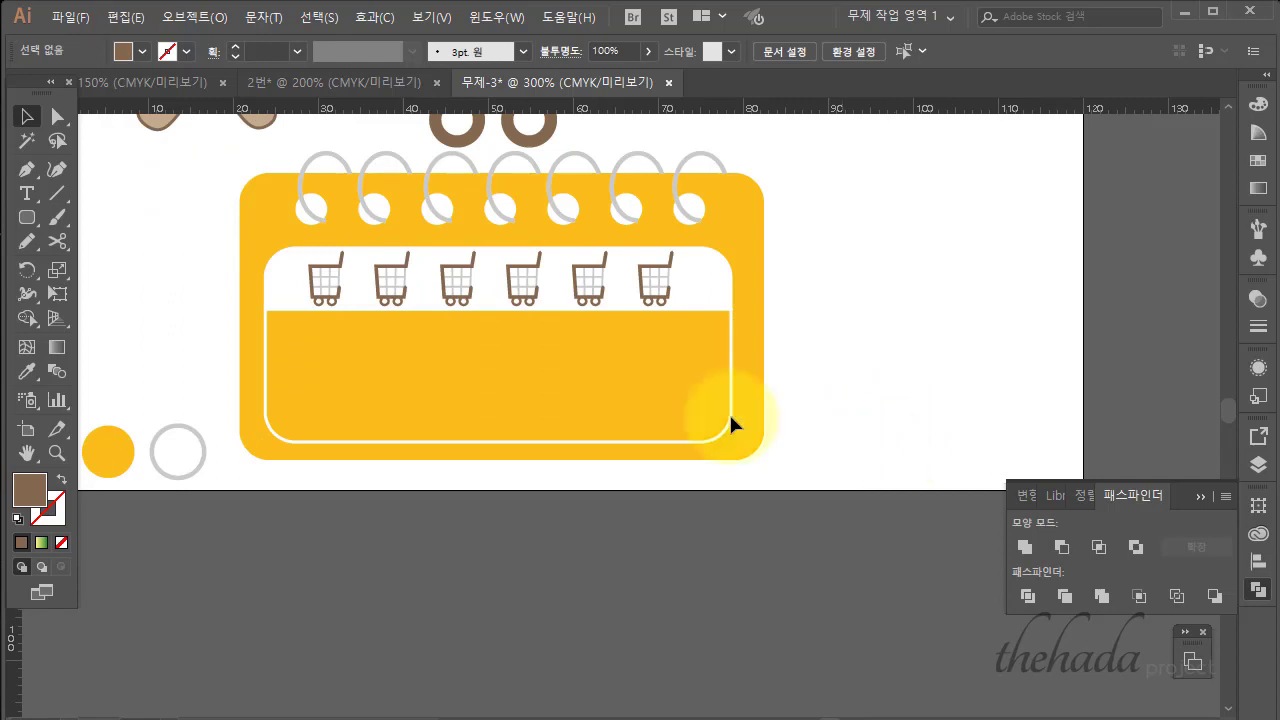
pyautogui.click(28, 194)
pyautogui.click(332, 515)
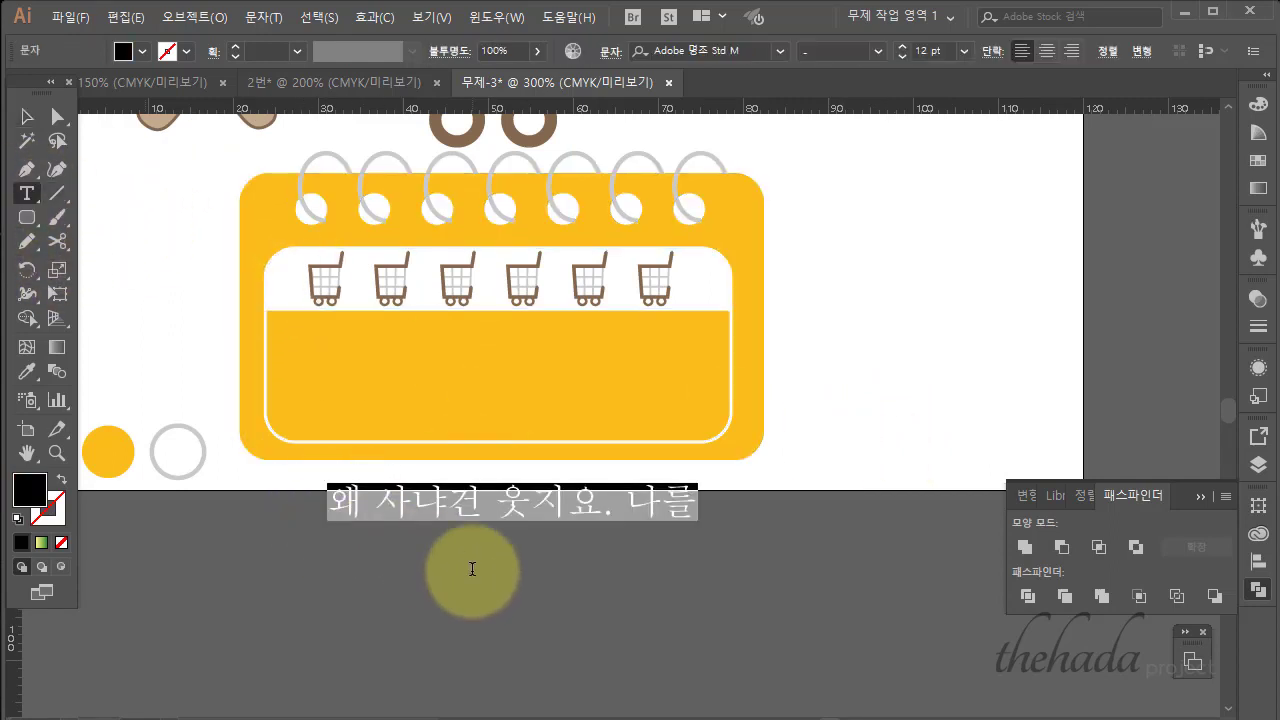
pyautogui.write('h')
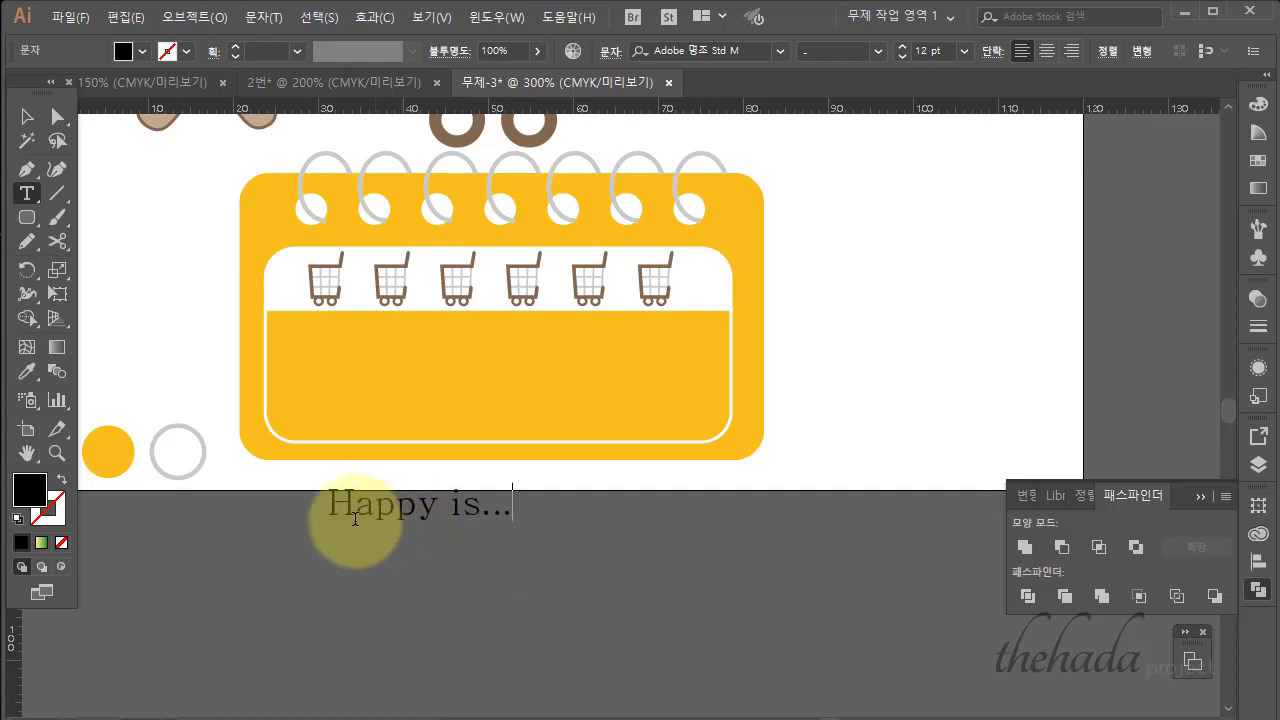
# Change the font of the whole "Happy is..." text to Times New Roman.
pyautogui.moveTo(330, 505); pyautogui.dragTo(542, 514)
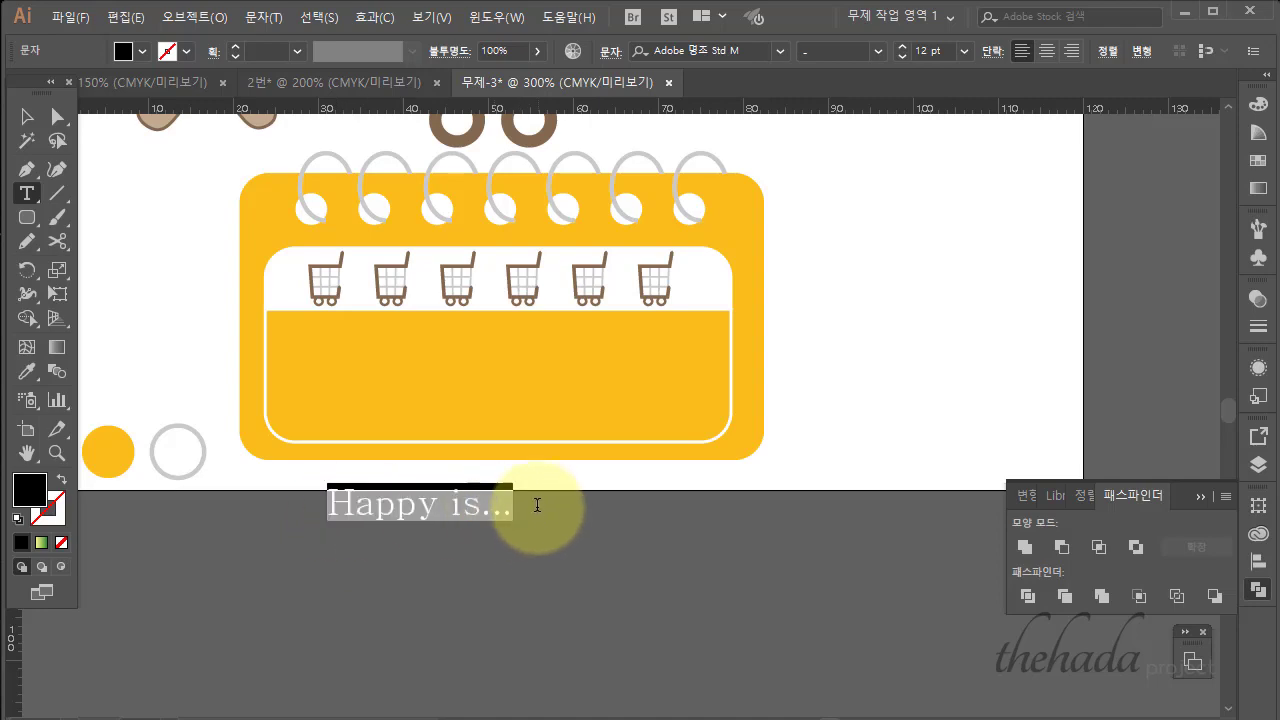
pyautogui.click(740, 51)
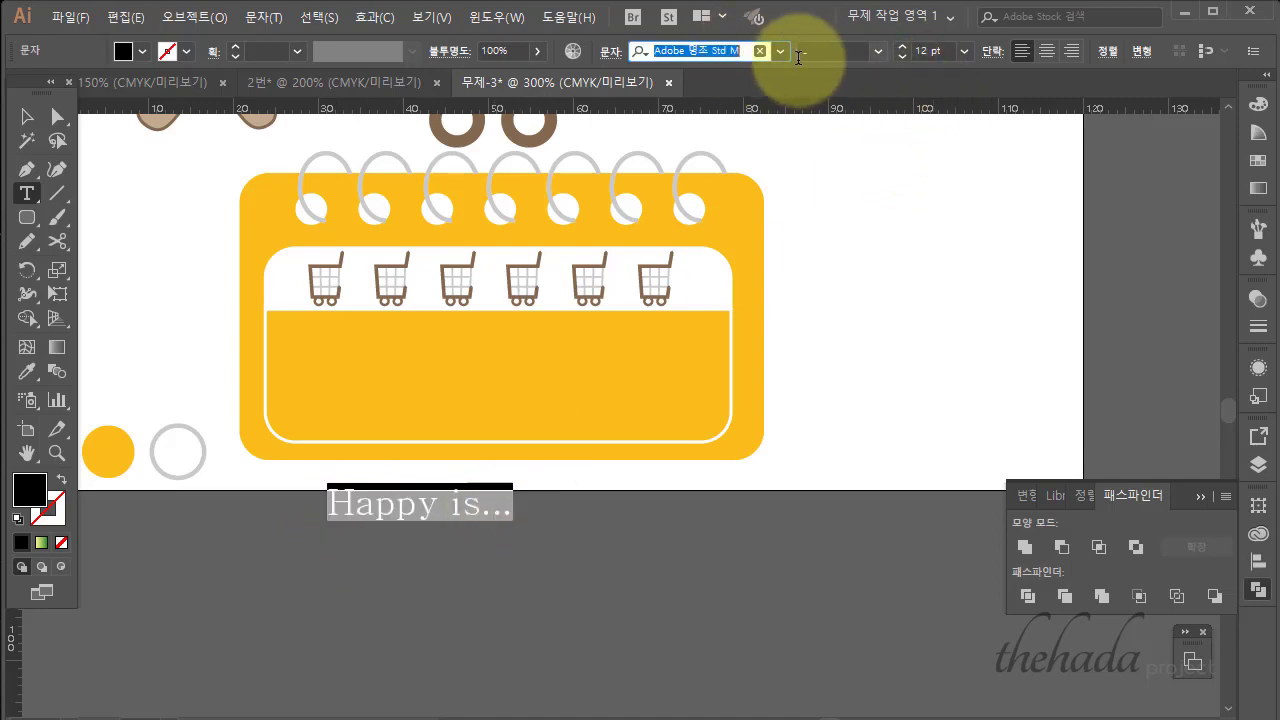
pyautogui.click(781, 51)
pyautogui.scroll(-10, 985, 420)
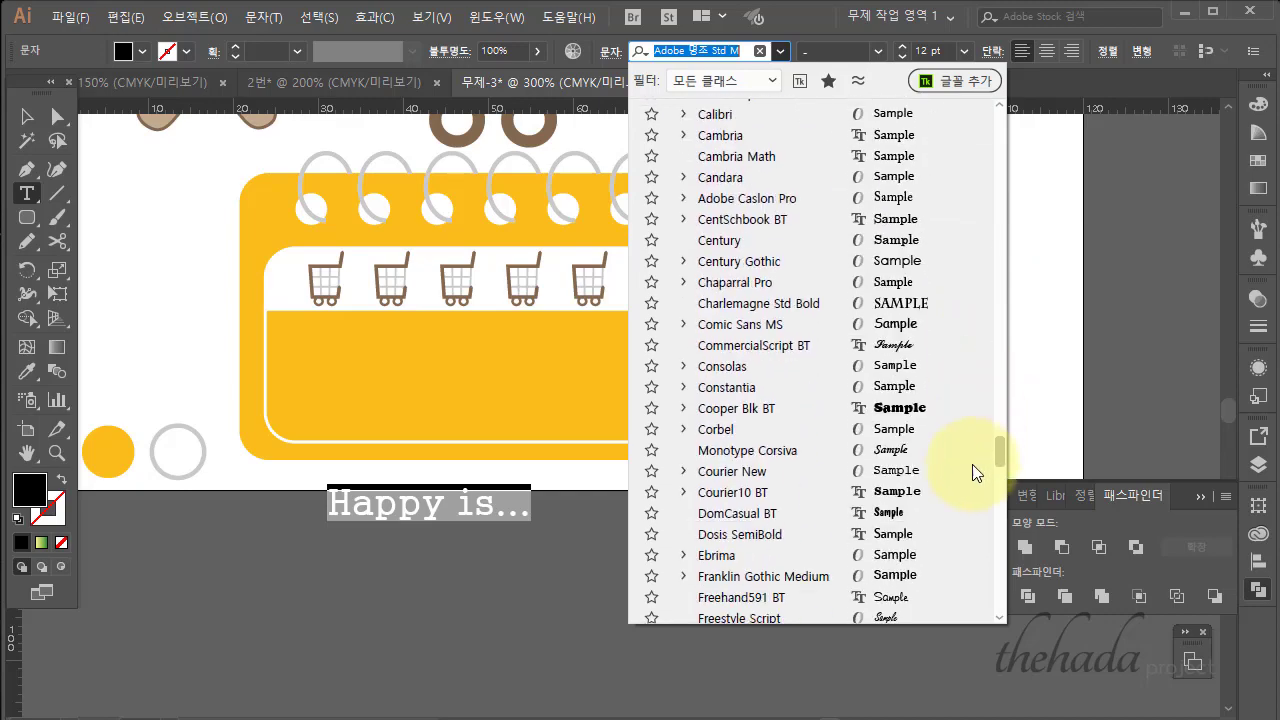
pyautogui.scroll(-20, 972, 500)
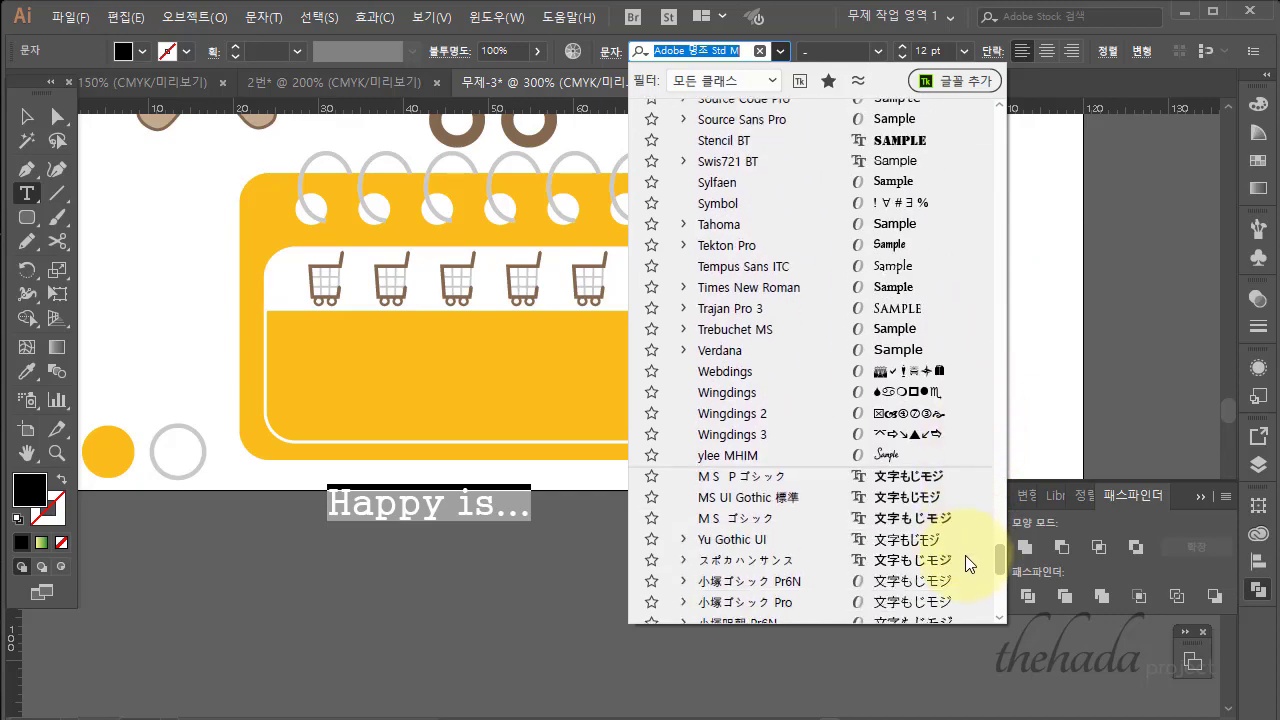
pyautogui.click(774, 232)
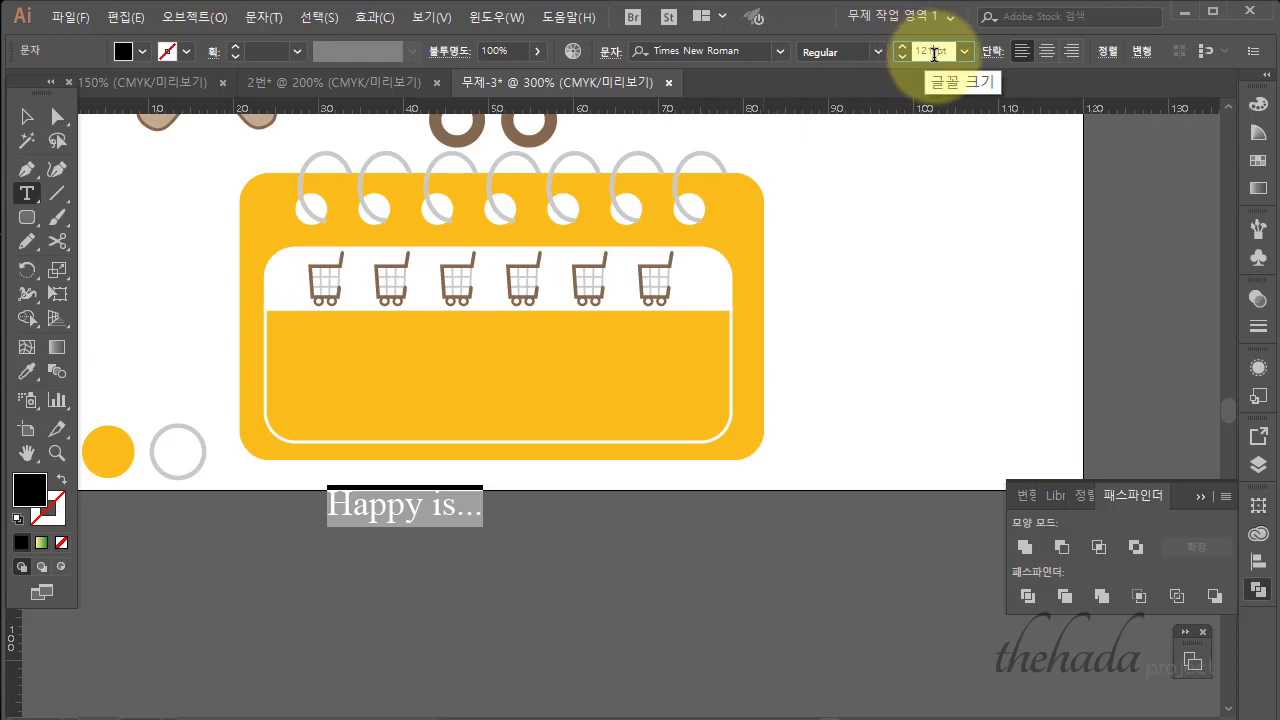
# Set the "Happy is..." text to 8 pt in the Bold style of its font.
pyautogui.write('120')
pyautogui.press('Return')
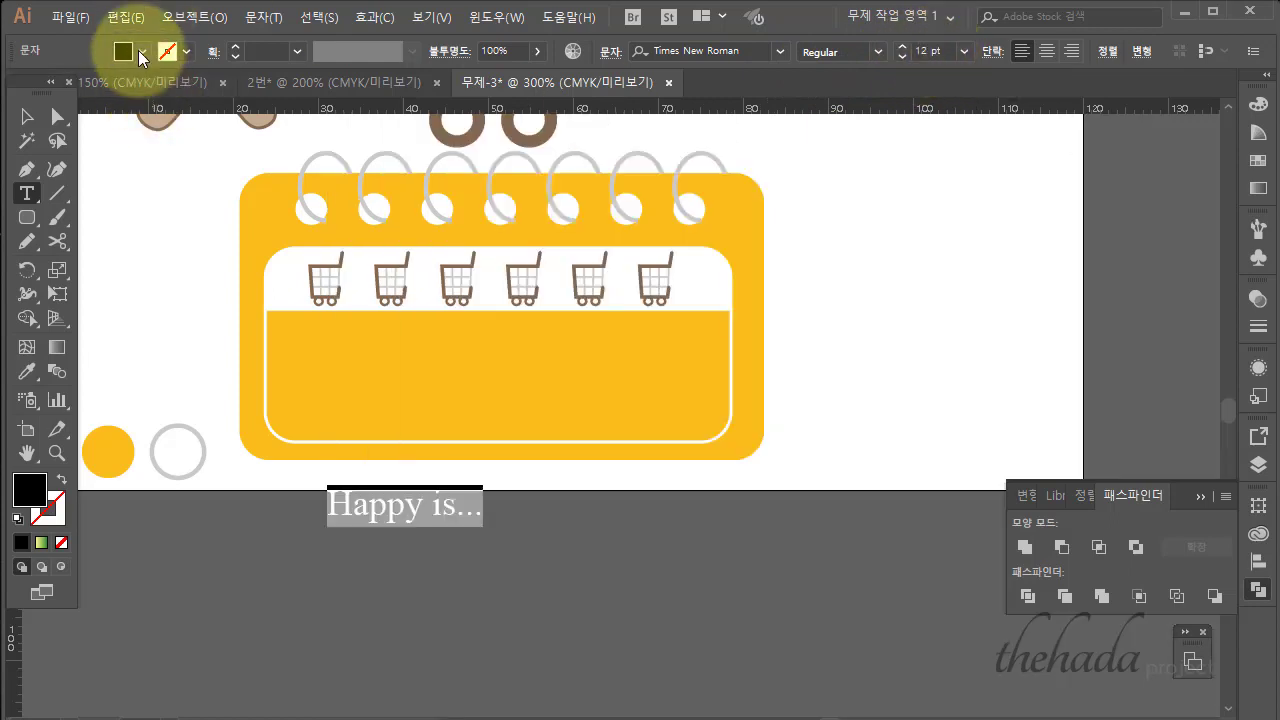
pyautogui.click(1258, 104)
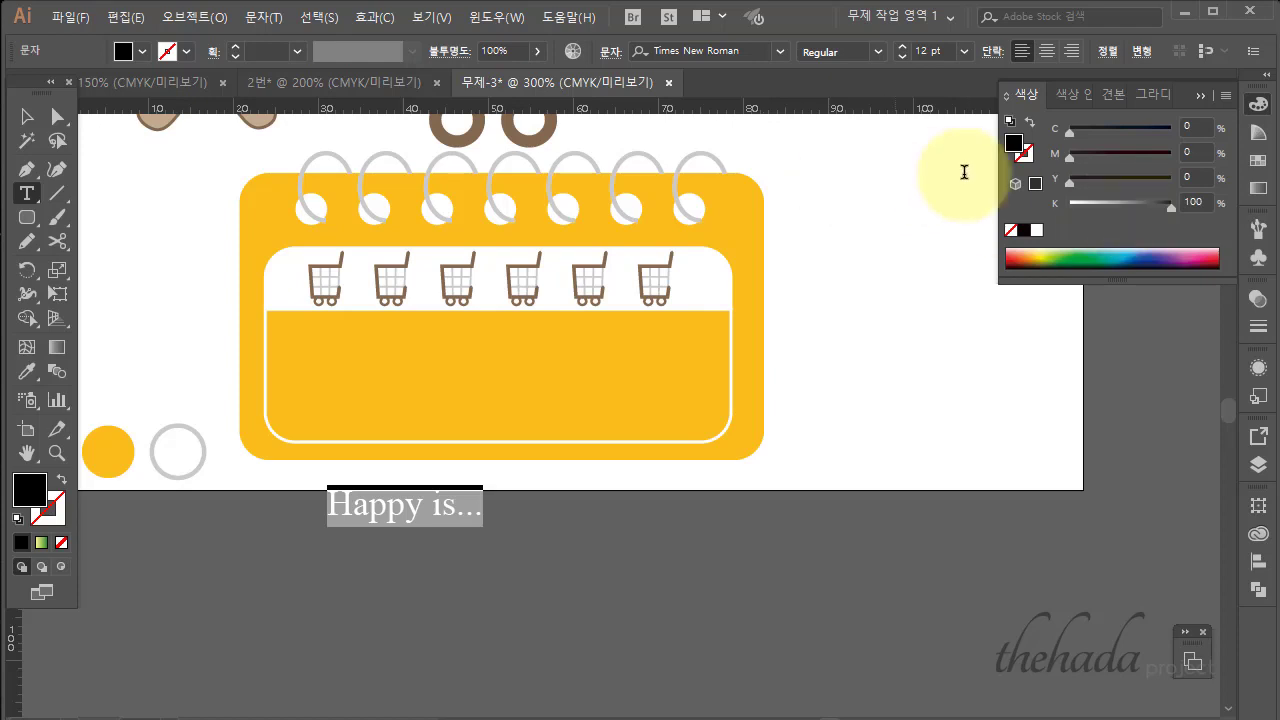
pyautogui.doubleClick(924, 50)
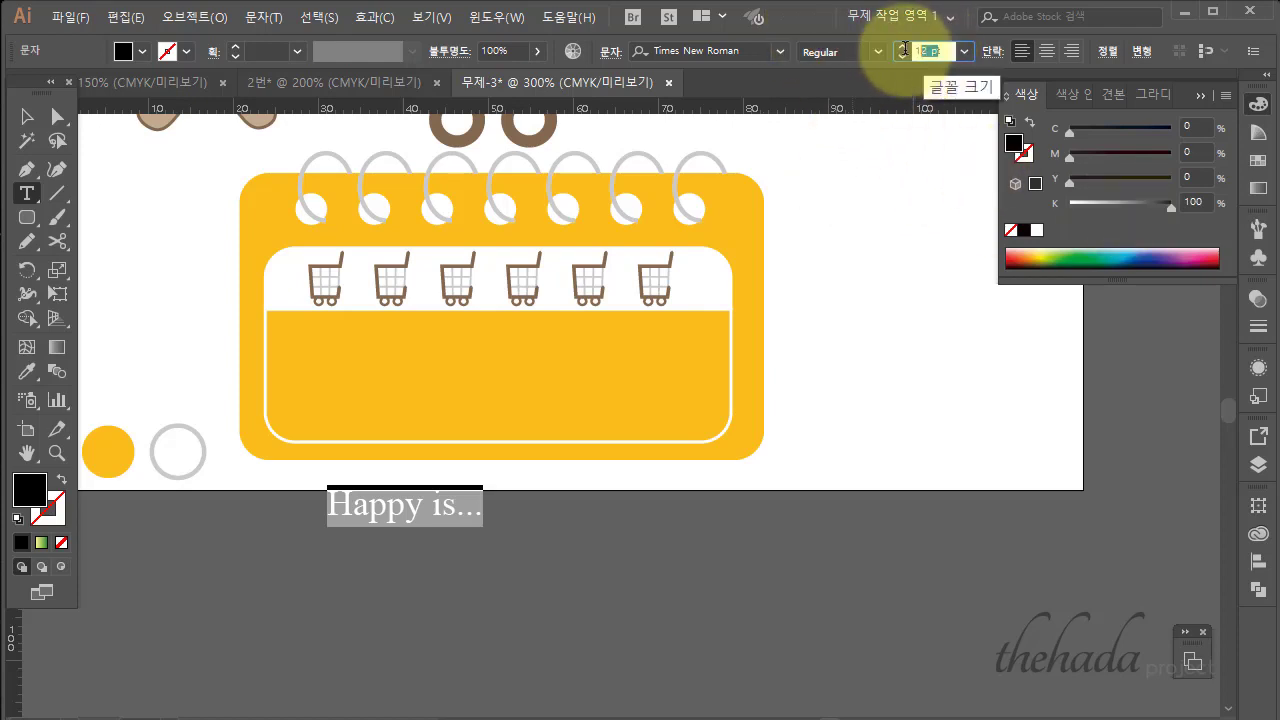
pyautogui.click(800, 50)
pyautogui.click(878, 51)
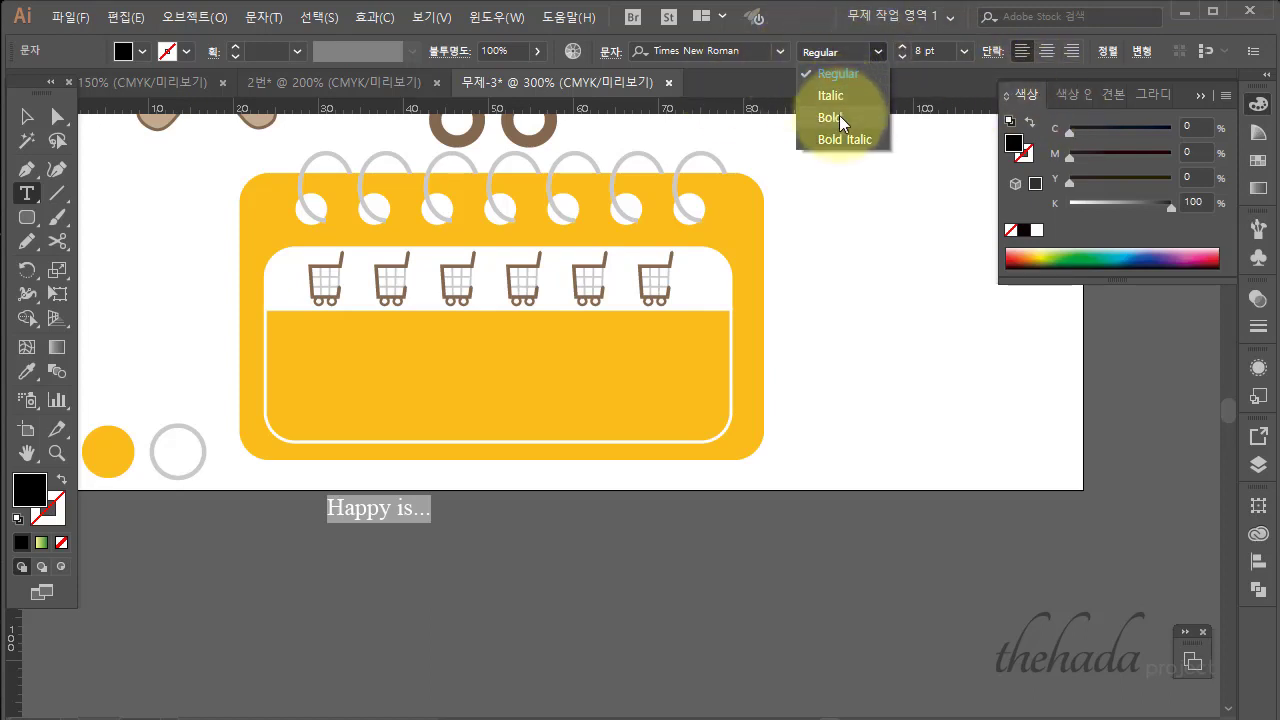
pyautogui.click(839, 120)
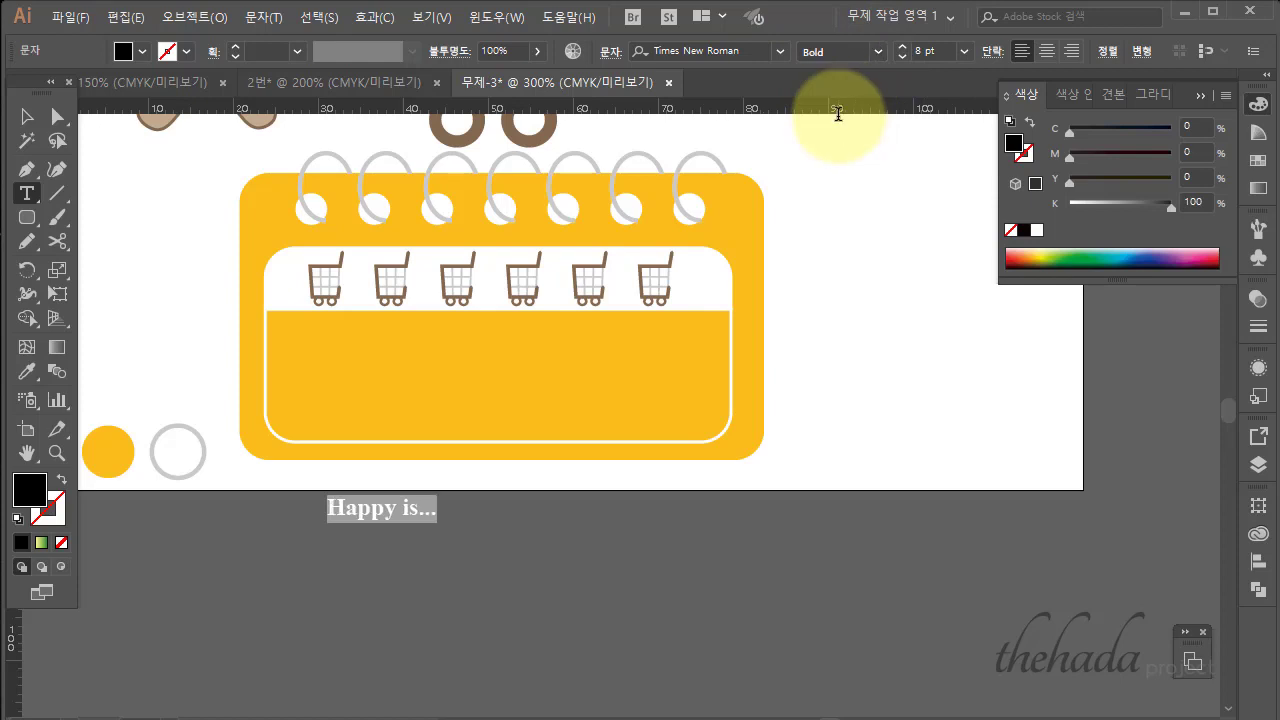
# Colour the "Happy is..." text white and move it onto the calendar's orange inner area, just below the first carts.
pyautogui.click(1036, 230)
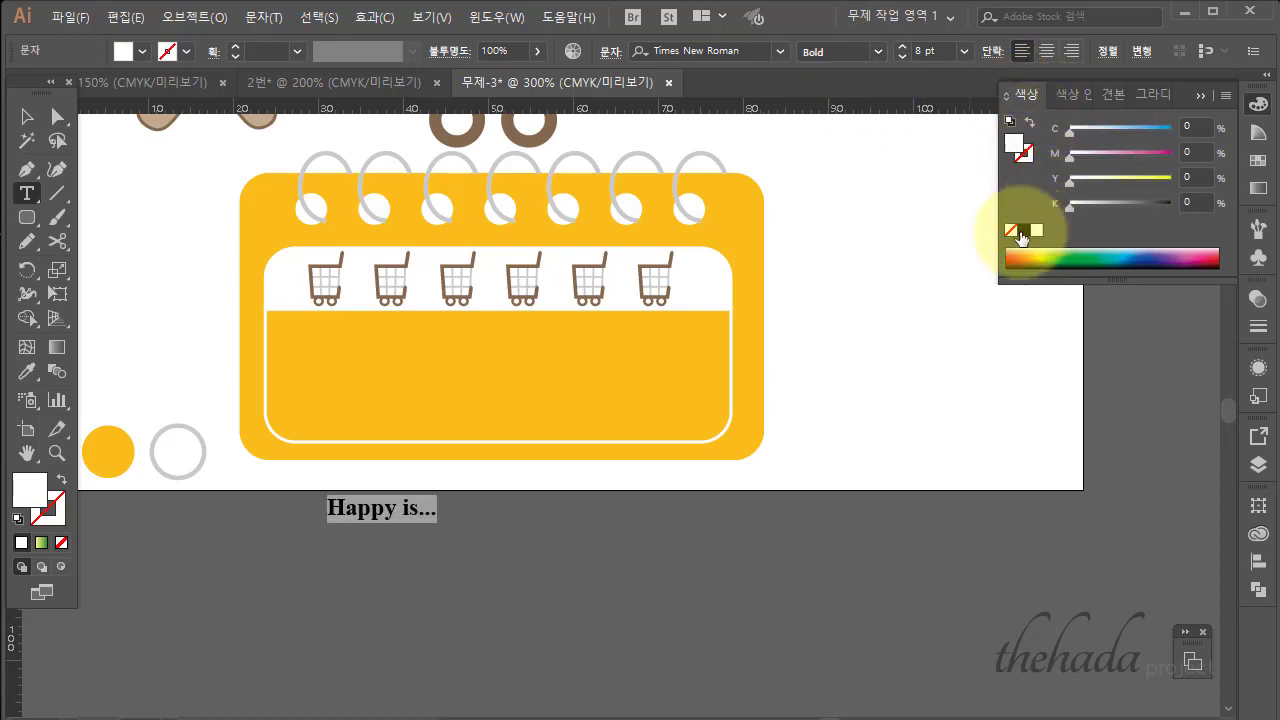
pyautogui.click(27, 116)
pyautogui.moveTo(381, 522); pyautogui.dragTo(347, 343)
pyautogui.click(636, 600)
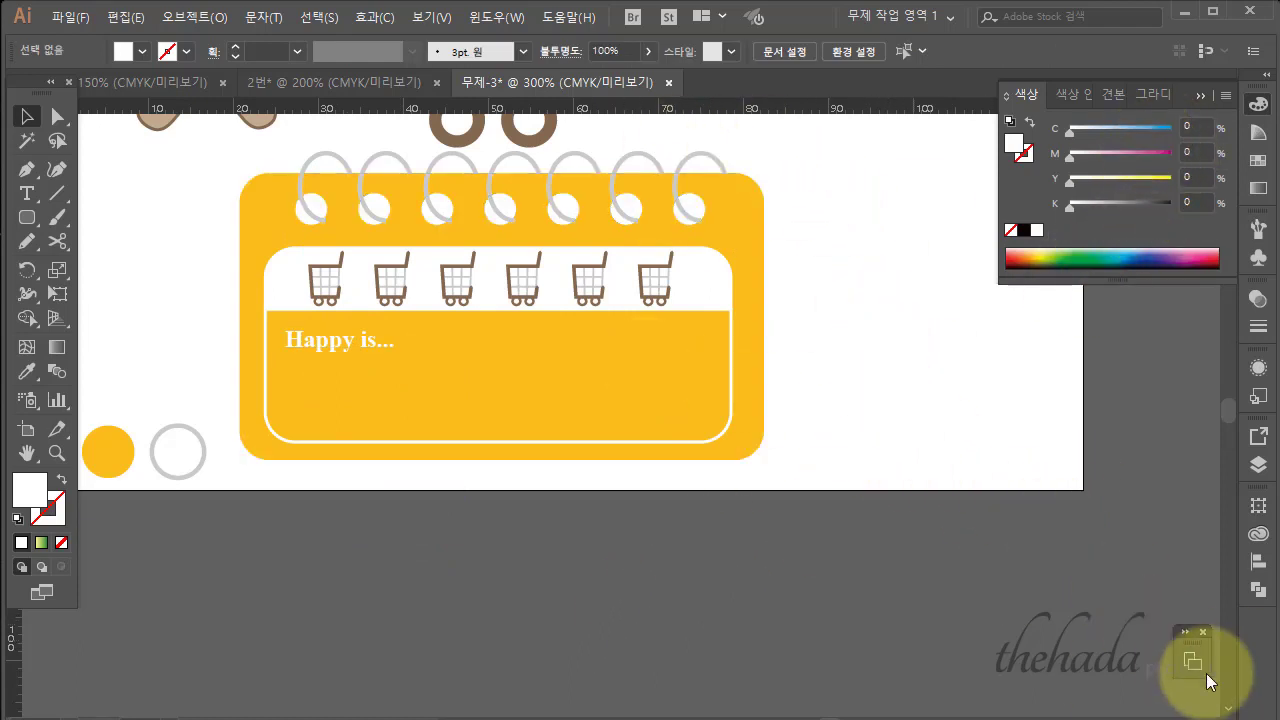
pyautogui.click(323, 286)
pyautogui.click(198, 270)
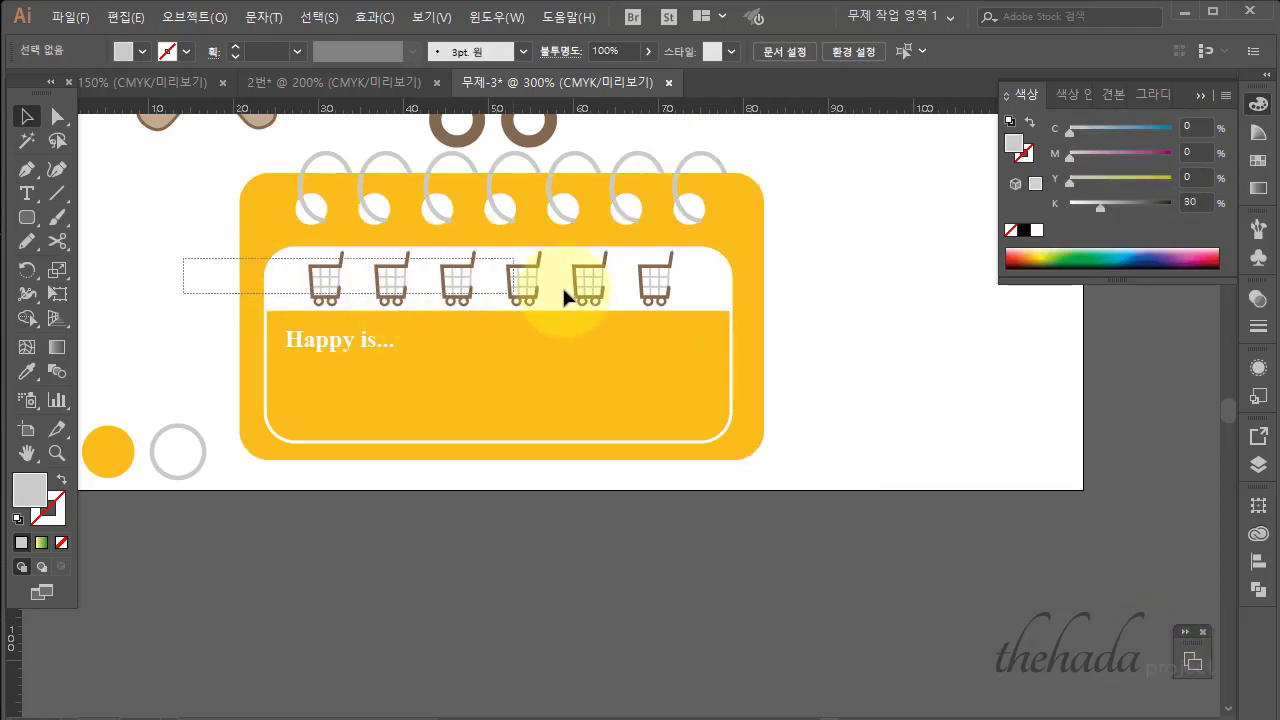
pyautogui.moveTo(675, 290); pyautogui.dragTo(677, 292)
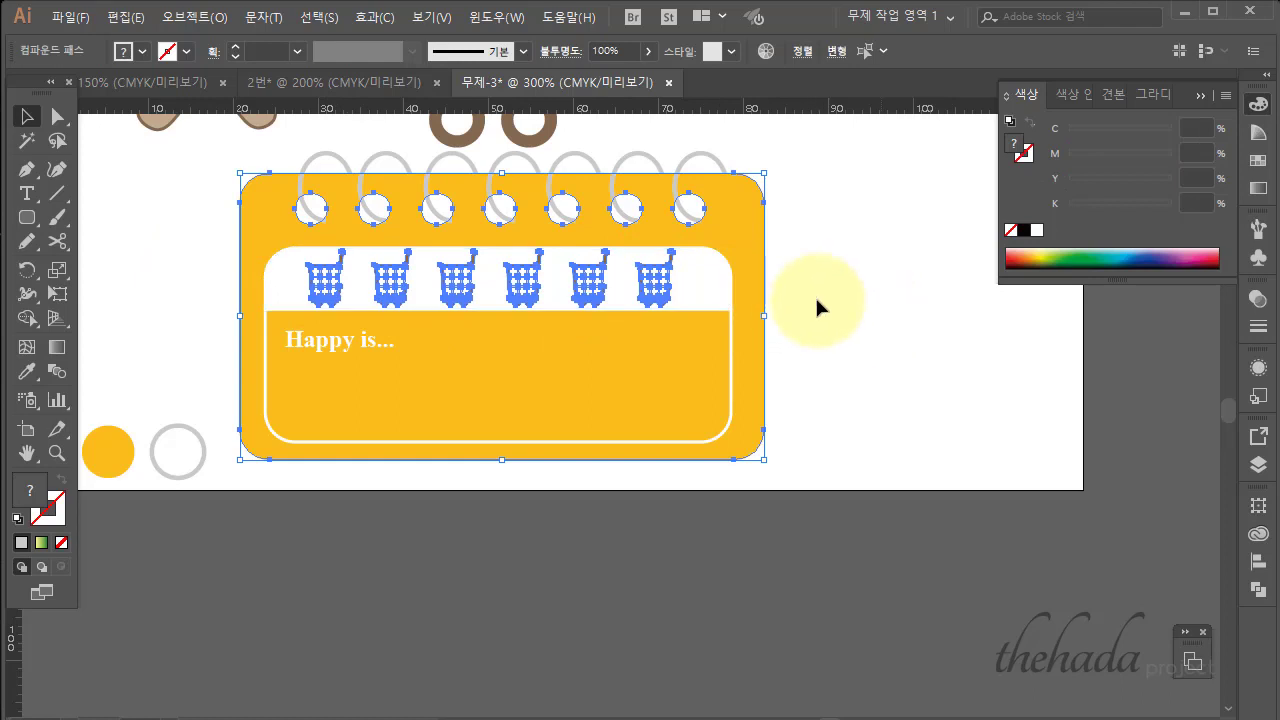
pyautogui.moveTo(458, 290); pyautogui.dragTo(451, 286)
pyautogui.rightClick(455, 280)
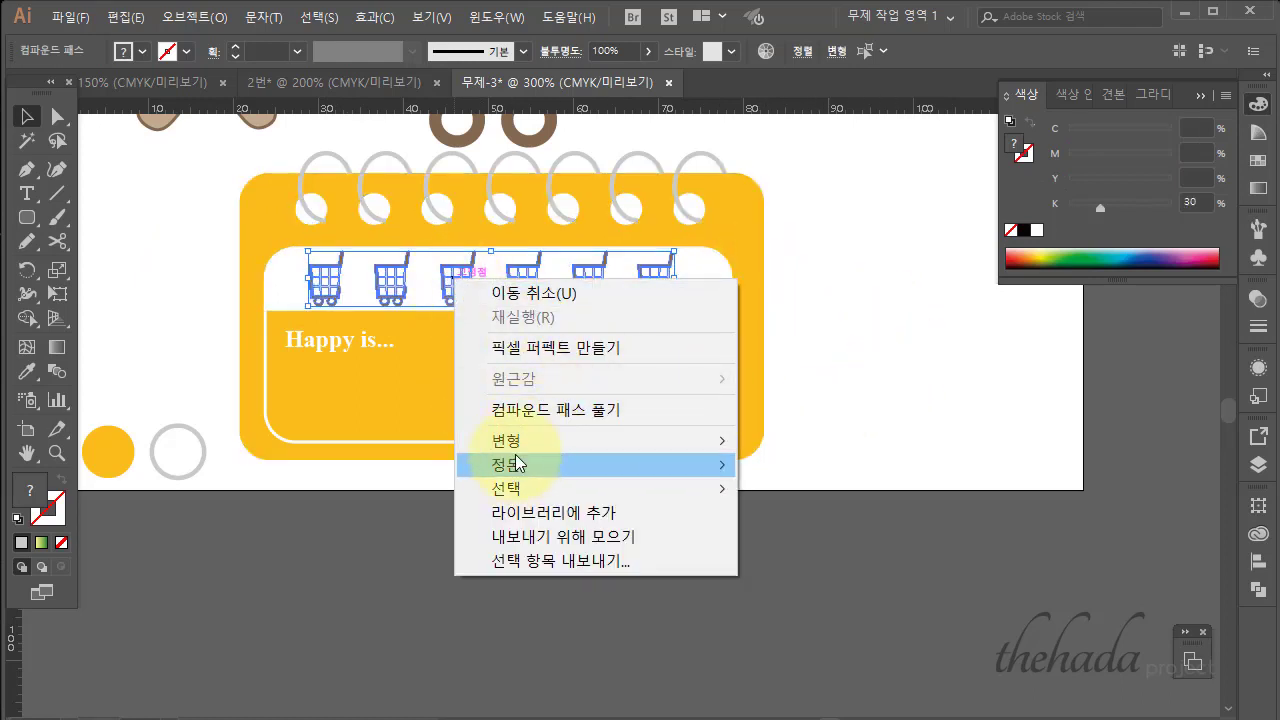
pyautogui.click(376, 532)
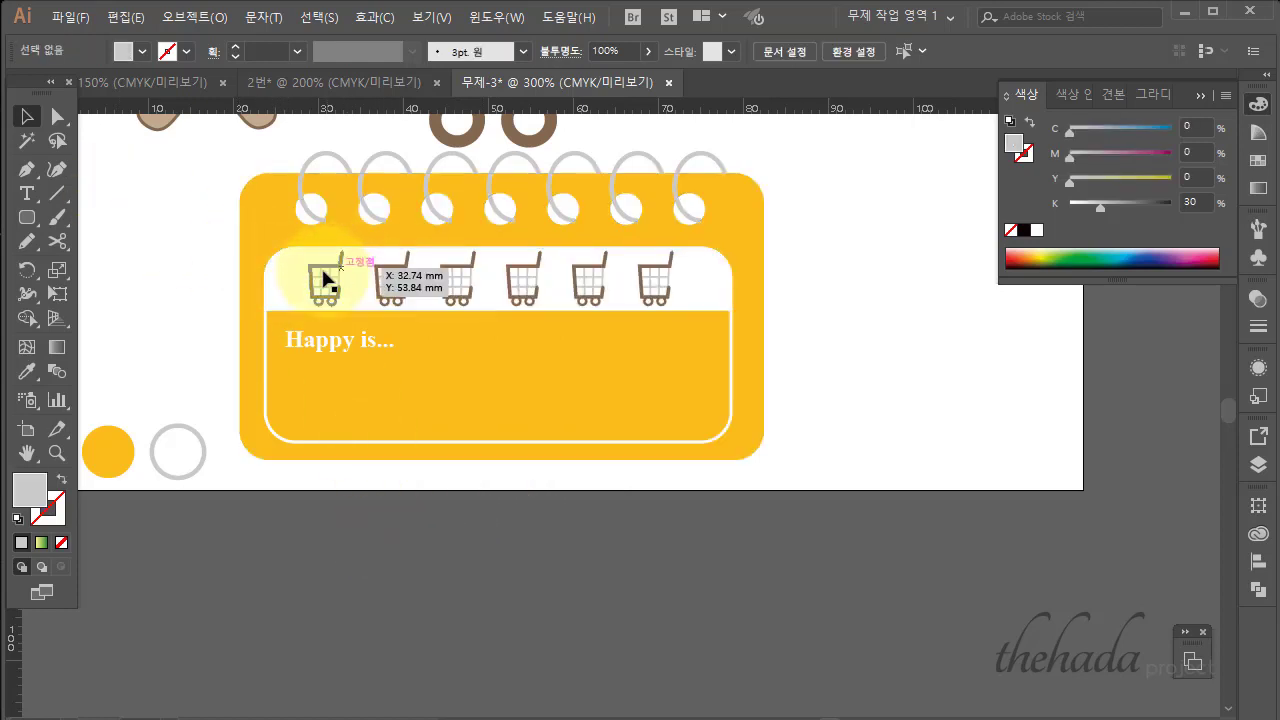
# Draw a rectangle with no fill and no stroke around the row of six small carts.
pyautogui.click(32, 215)
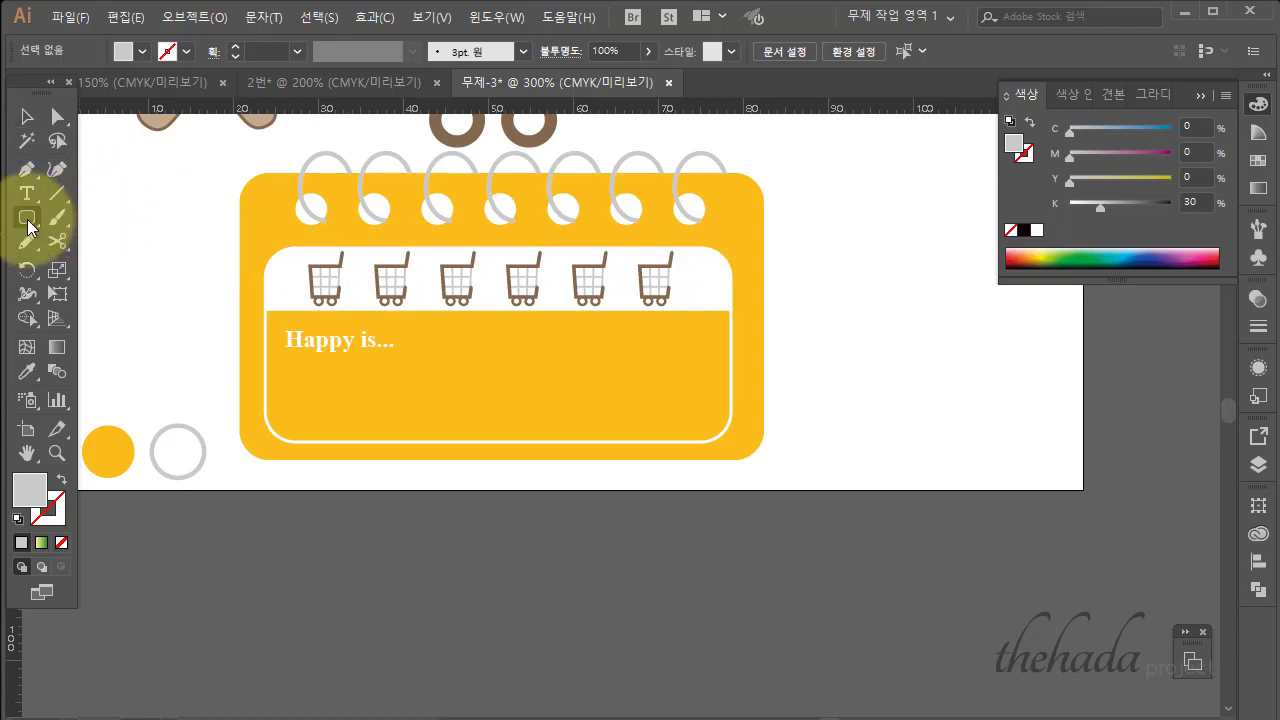
pyautogui.moveTo(28, 225); pyautogui.dragTo(95, 216)
pyautogui.moveTo(302, 262); pyautogui.dragTo(689, 308)
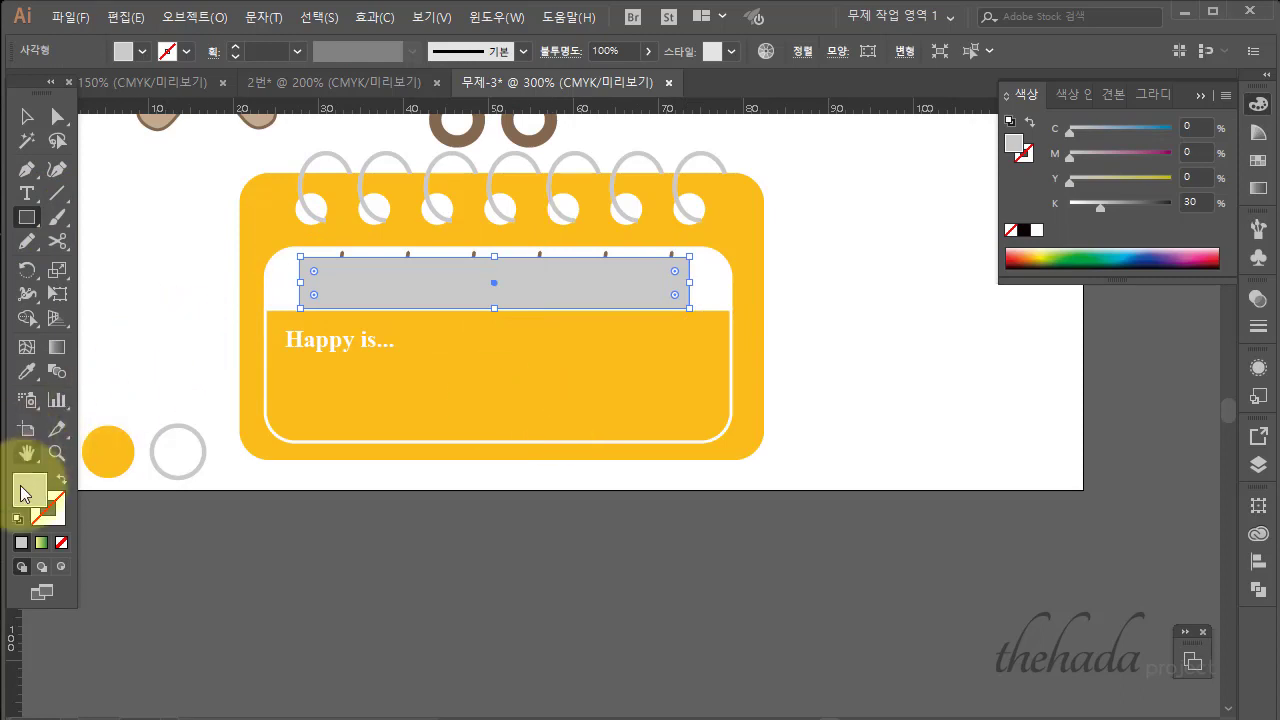
pyautogui.click(61, 542)
# Select the six carts and the invisible rectangle without the calendar shapes, and group them.
pyautogui.click(41, 119)
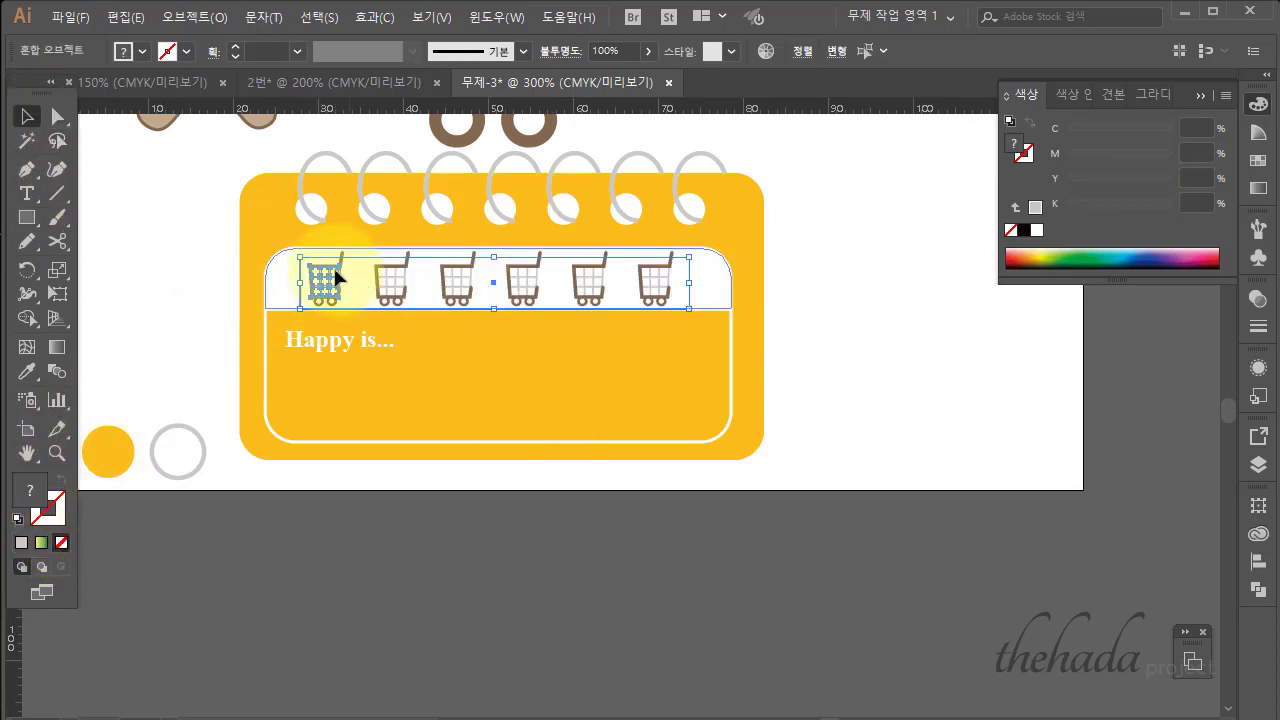
pyautogui.moveTo(211, 268); pyautogui.dragTo(347, 280)
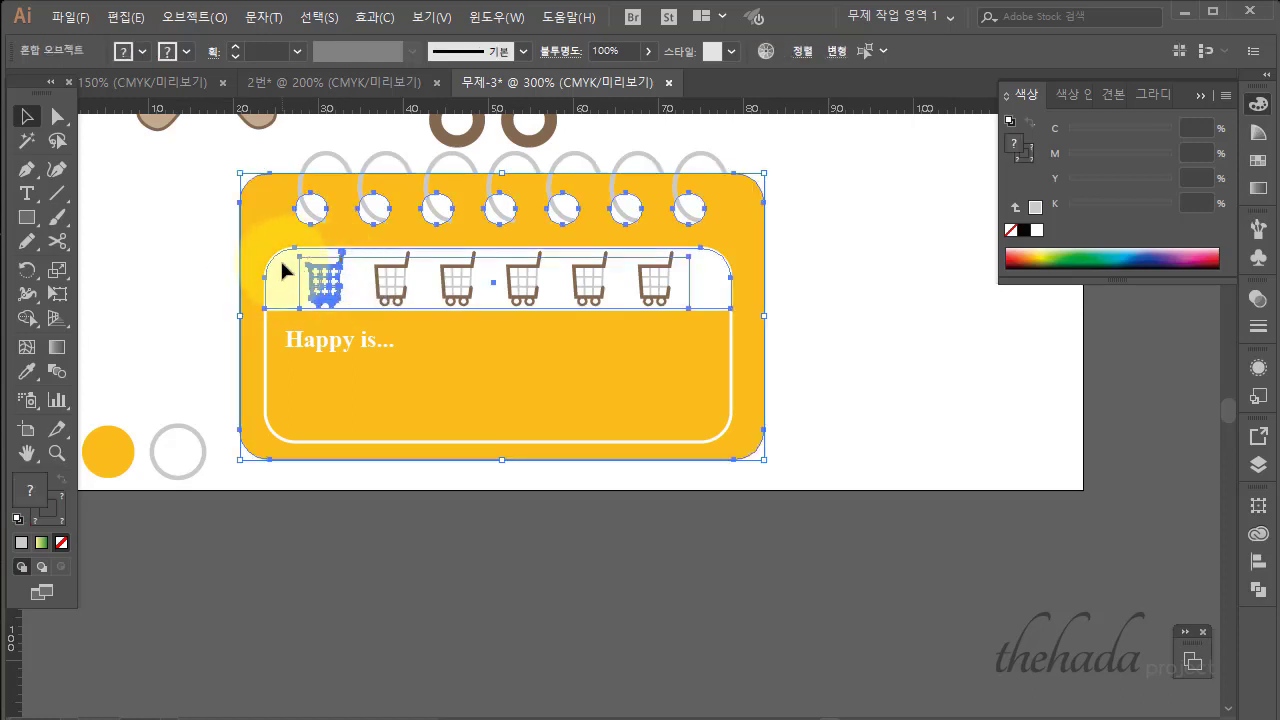
pyautogui.keyDown('shift'); pyautogui.click(248, 318); pyautogui.keyUp('shift')
pyautogui.keyDown('shift'); pyautogui.click(247, 318); pyautogui.keyUp('shift')
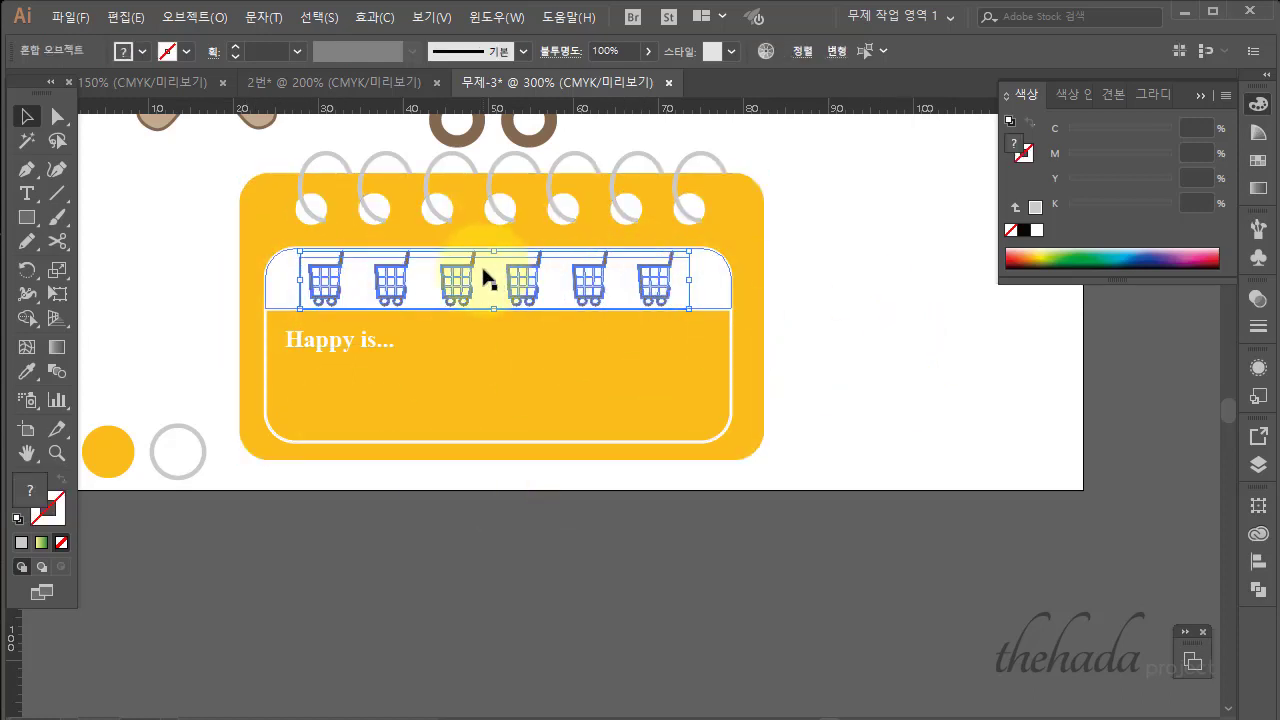
pyautogui.rightClick(659, 288)
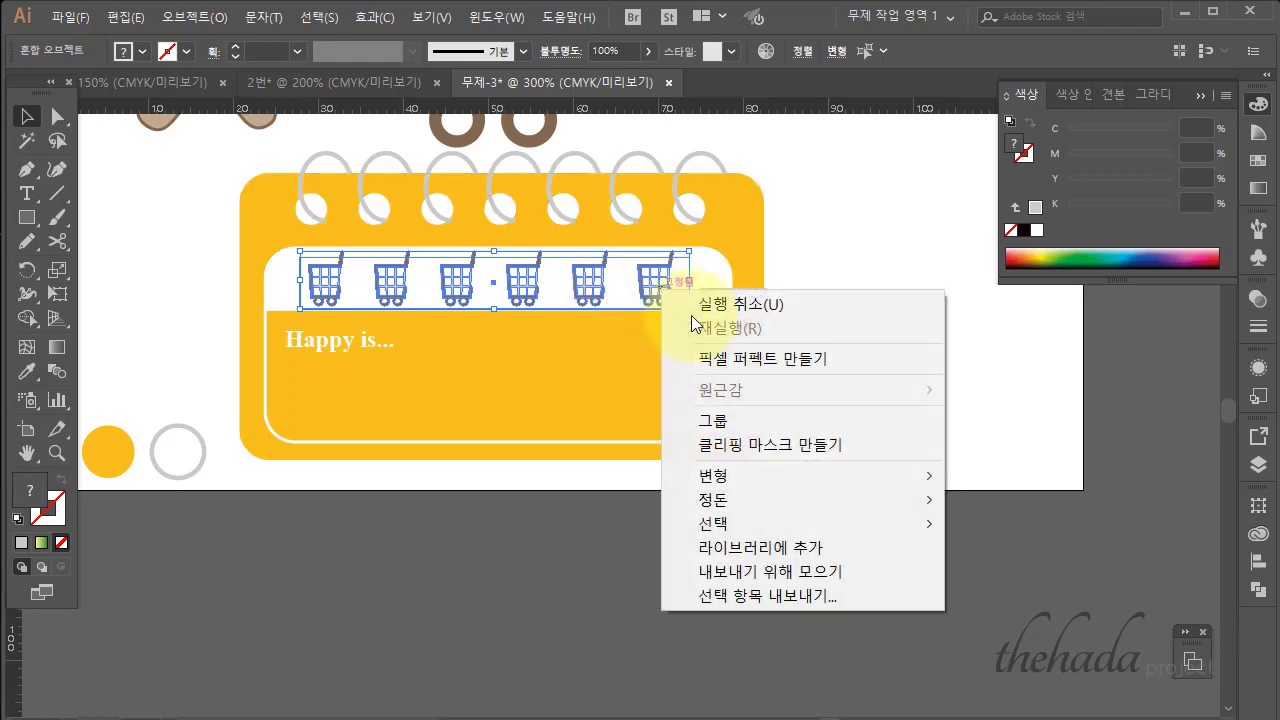
pyautogui.click(757, 422)
pyautogui.click(862, 532)
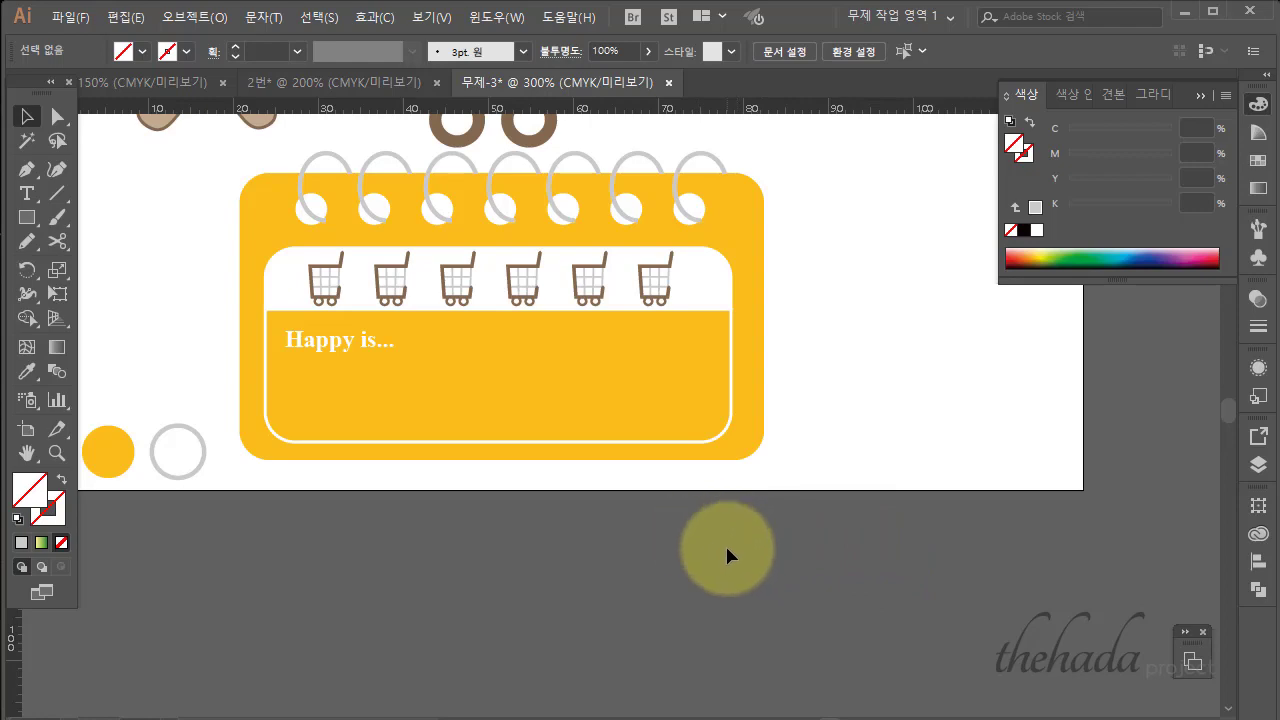